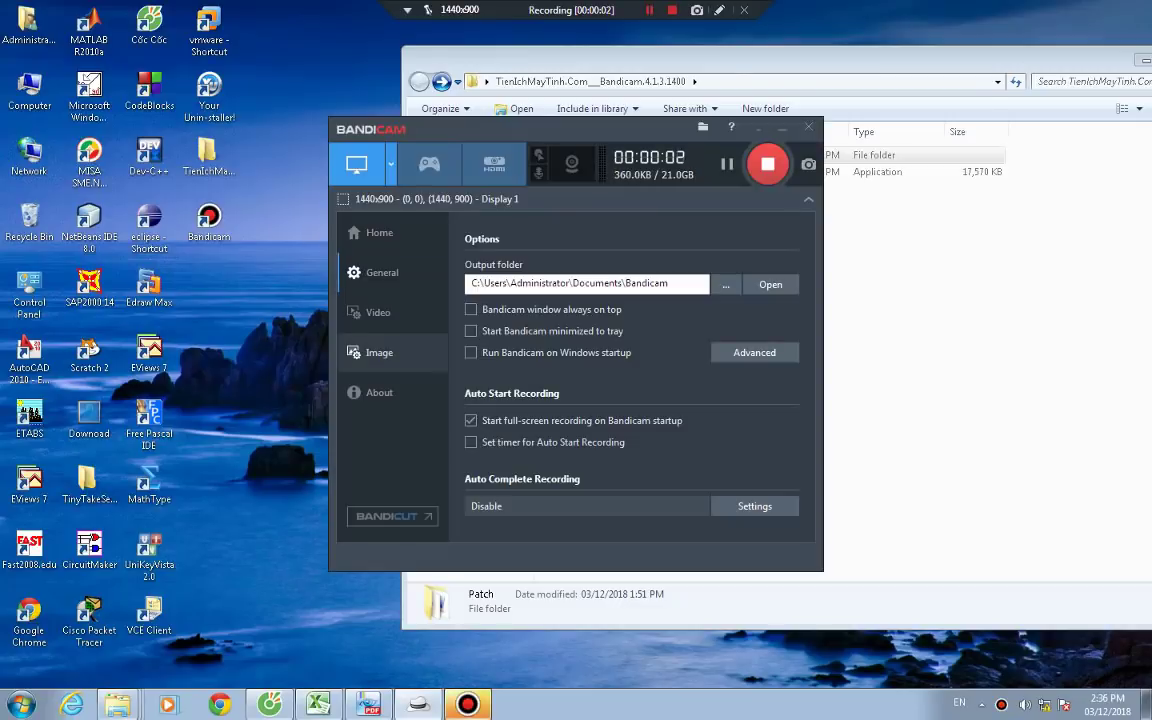
Show Bandicam's About page to check version 4.1.3.1400 and the licence details
{"action": "left_click", "coordinate": [379, 392]}
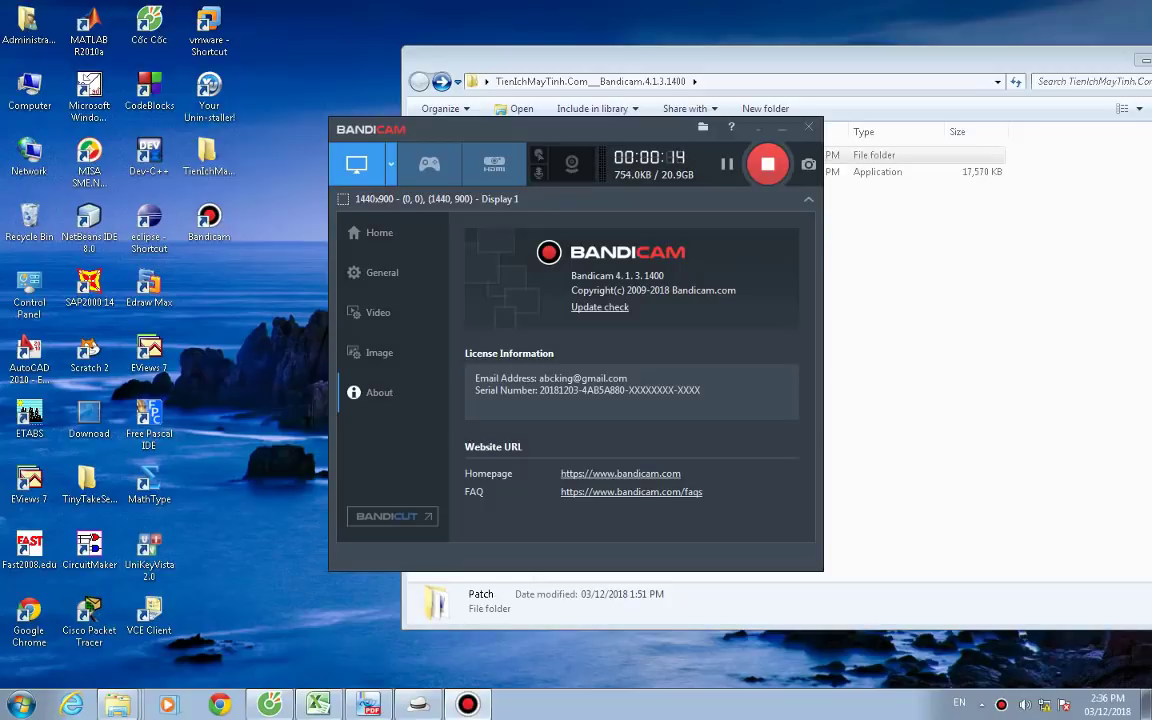
Hide Bandicam, then close the registration dialog and the Bandicam setup folder window
{"action": "key", "text": "alt+F4"}
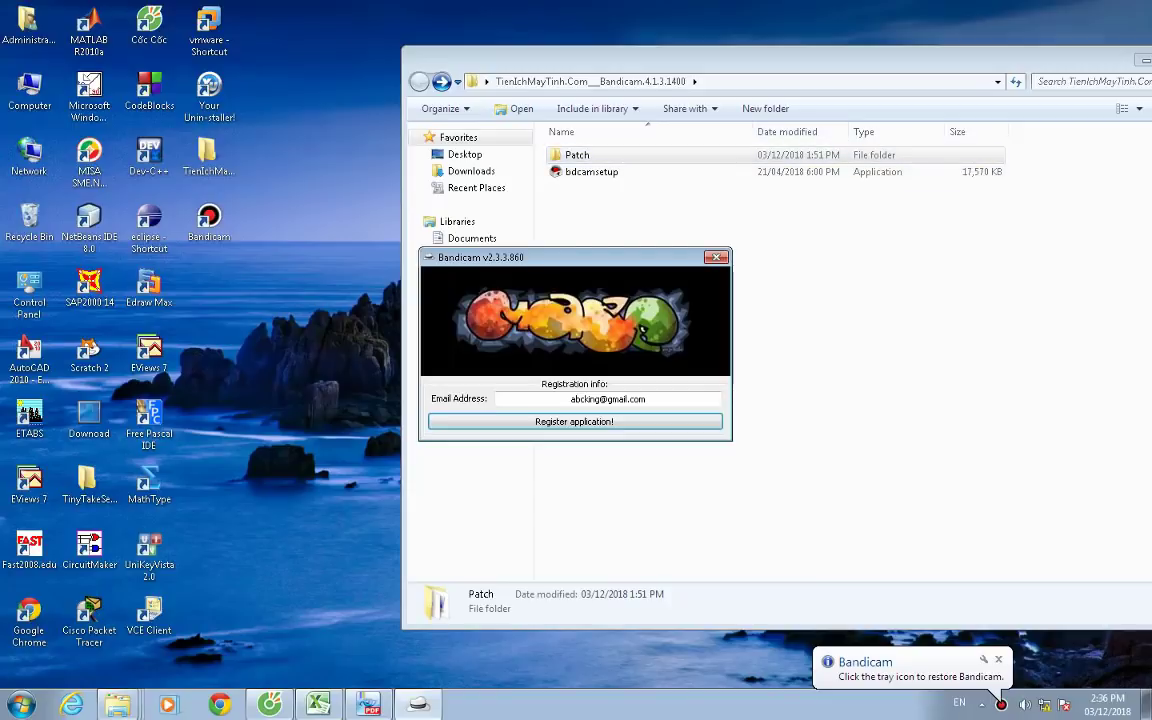
{"action": "key", "text": "alt+F4"}
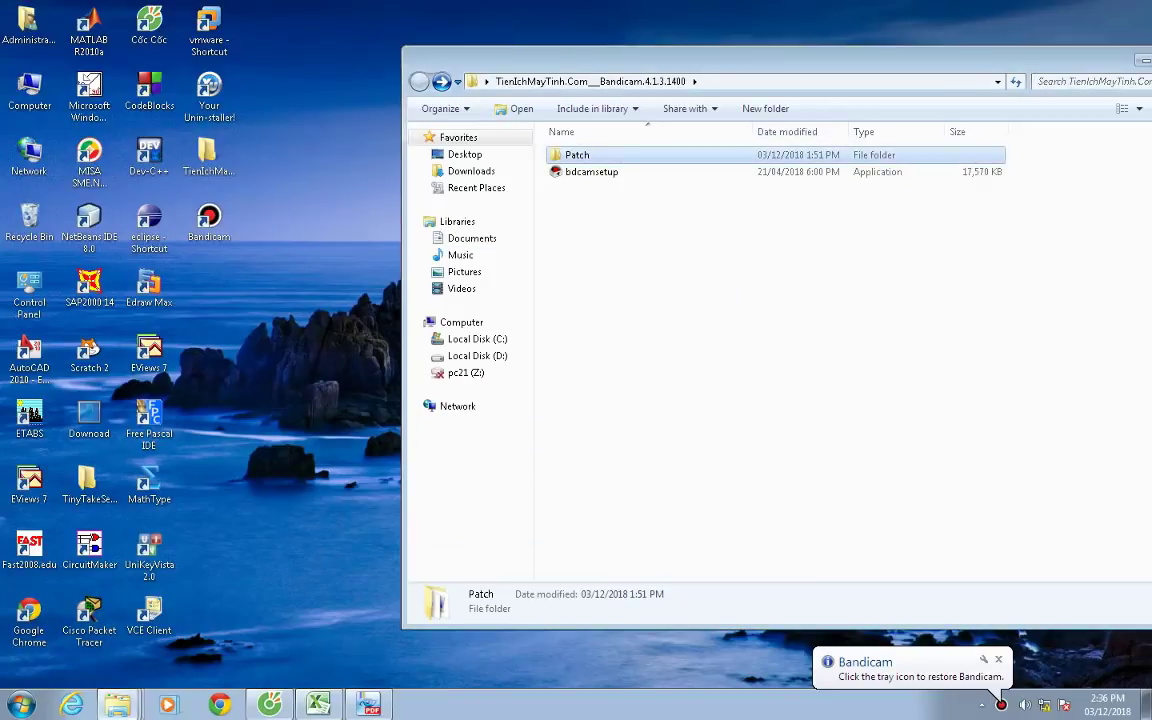
{"action": "mouse_move", "coordinate": [700, 55]}
{"action": "left_mouse_down"}
{"action": "mouse_move", "coordinate": [700, 105]}
{"action": "mouse_move", "coordinate": [393, 111]}
{"action": "left_mouse_up"}
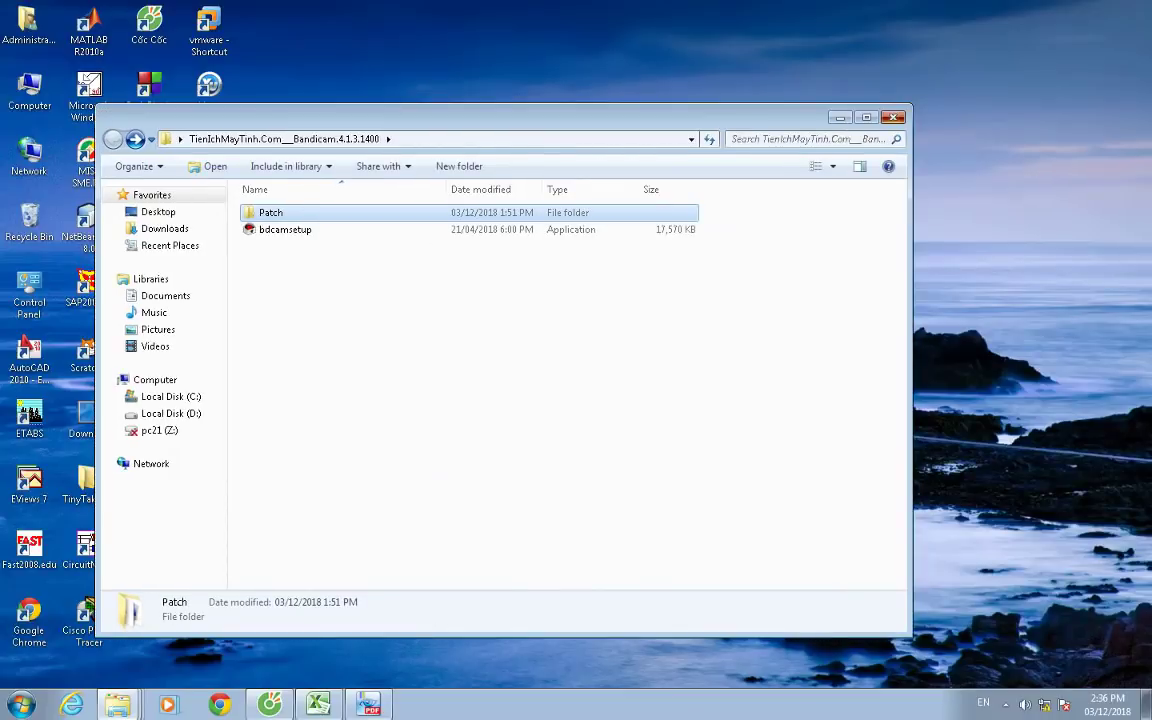
{"action": "key", "text": "alt+F4"}
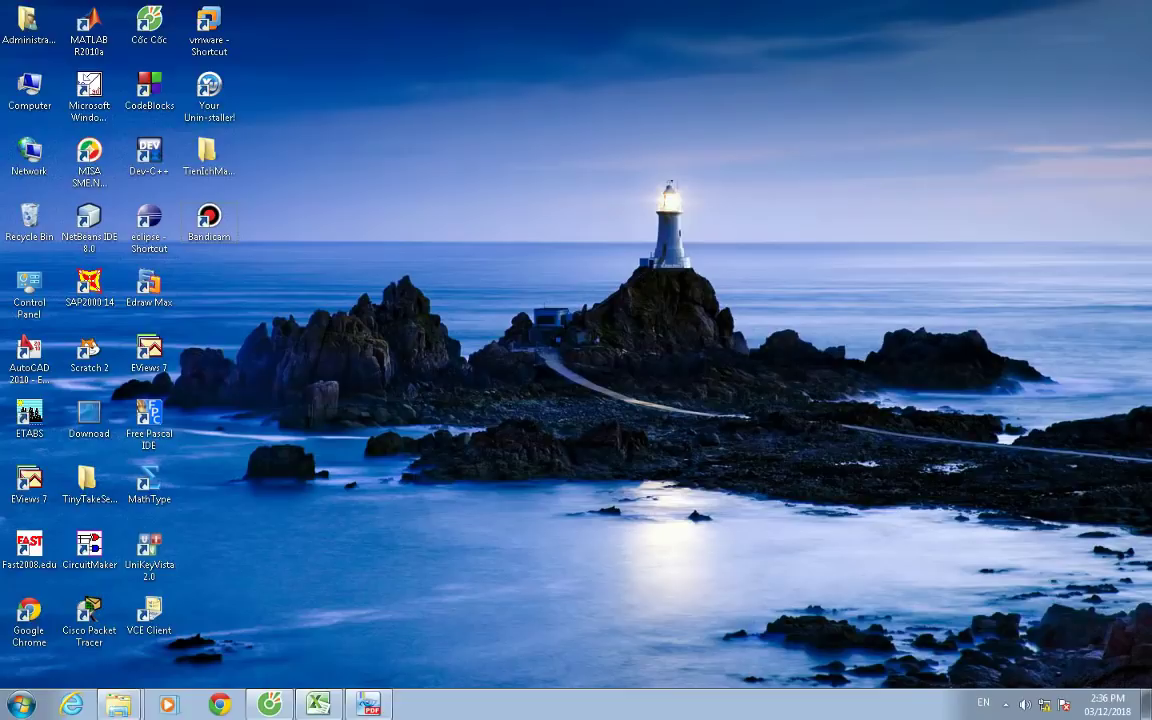
Bring Excel forward on the BAI TAP 10 OF THAY sheet with the computer-rental table
{"action": "key", "text": "alt+Tab"}
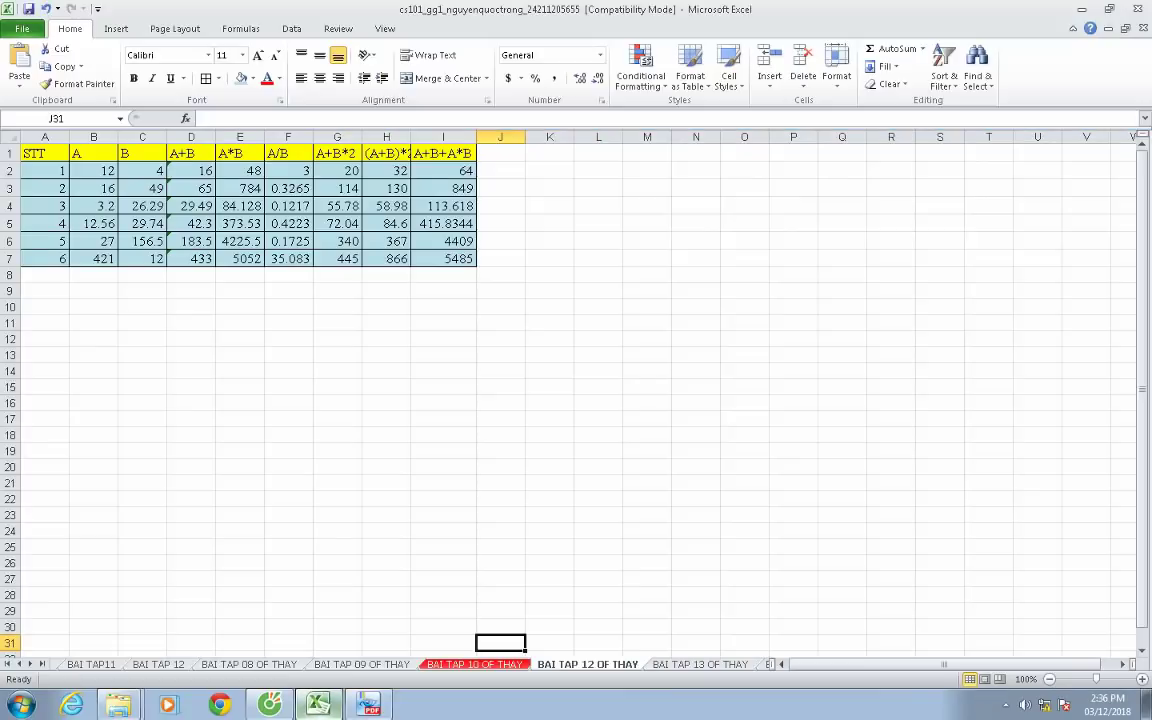
{"action": "key", "text": "ctrl+Page_Up"}
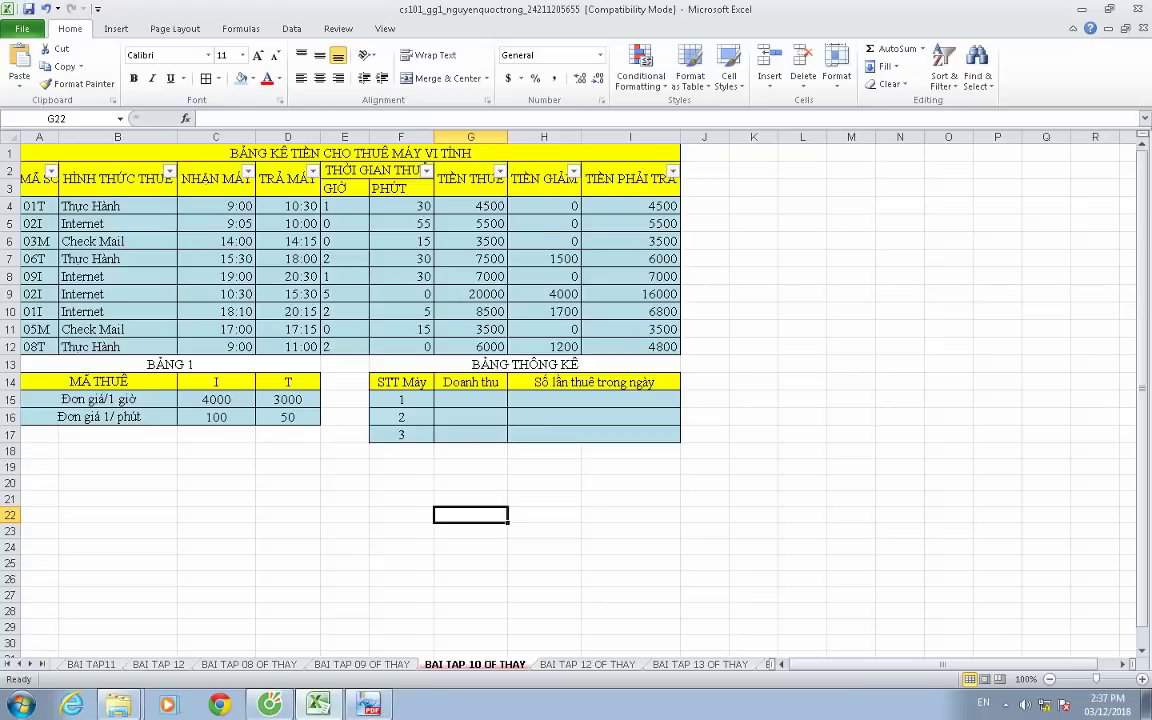
Scroll the exercise PDF to the statistics-table instructions on page 46, then return to Excel
{"action": "key", "text": "alt+Tab"}
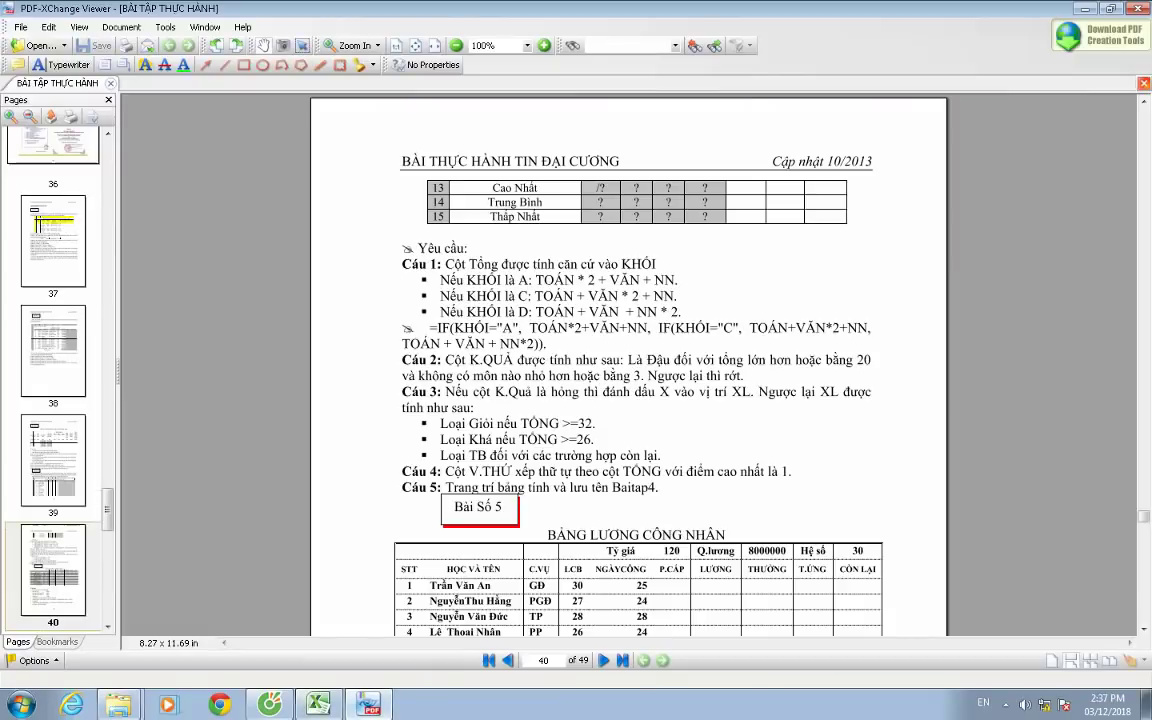
{"action": "scroll", "coordinate": [628, 365], "scroll_direction": "down", "scroll_amount": 2}
{"action": "scroll", "coordinate": [628, 365], "scroll_direction": "down", "scroll_amount": 6}
{"action": "scroll", "coordinate": [628, 365], "scroll_direction": "down", "scroll_amount": 4}
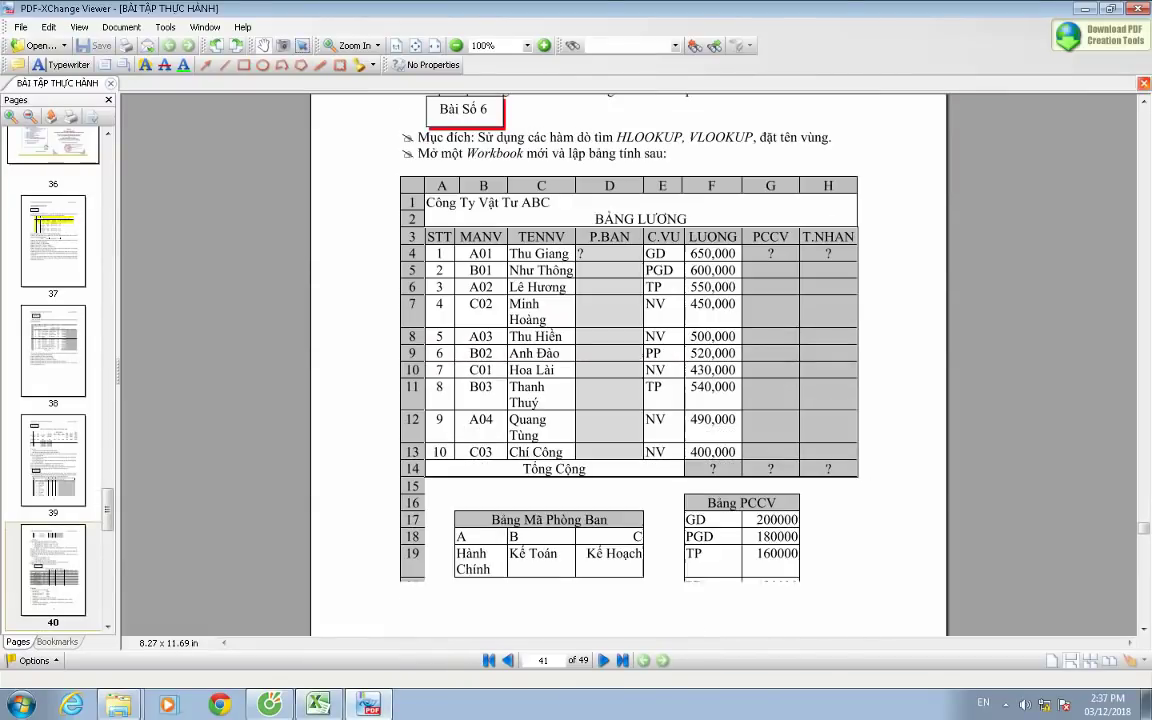
{"action": "scroll", "coordinate": [628, 365], "scroll_direction": "down", "scroll_amount": 1}
{"action": "scroll", "coordinate": [628, 365], "scroll_direction": "down", "scroll_amount": 5}
{"action": "scroll", "coordinate": [628, 365], "scroll_direction": "down", "scroll_amount": 2}
{"action": "scroll", "coordinate": [628, 365], "scroll_direction": "down", "scroll_amount": 3}
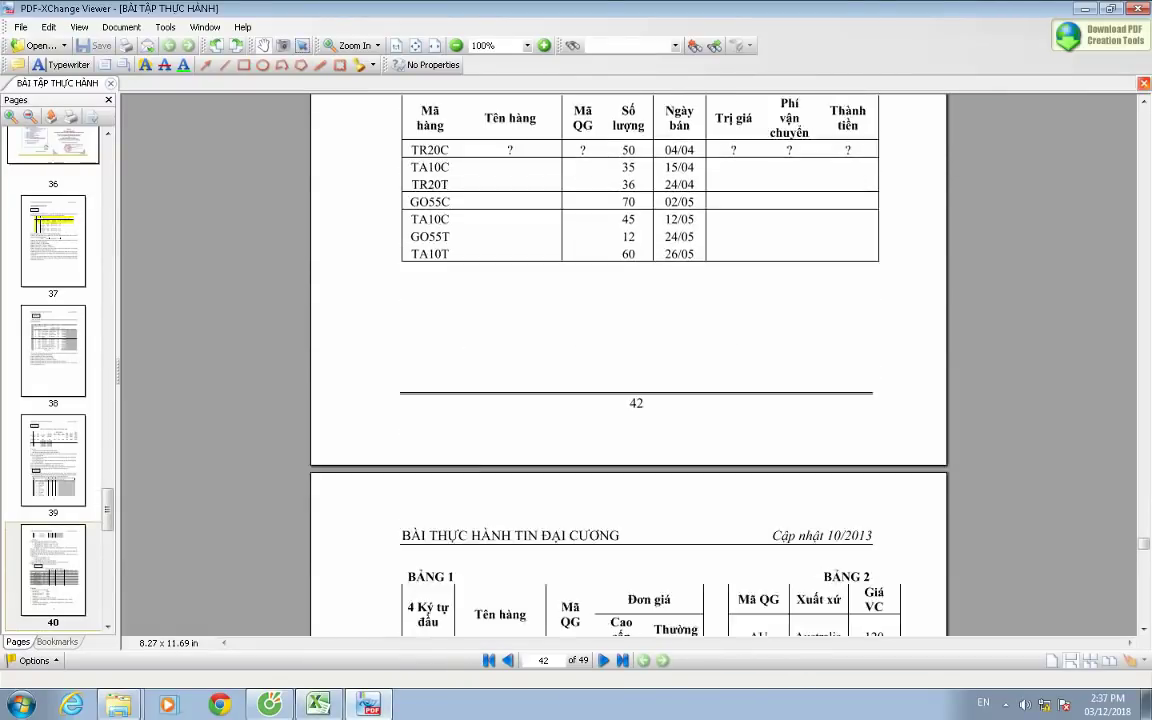
{"action": "scroll", "coordinate": [628, 365], "scroll_direction": "down", "scroll_amount": 5}
{"action": "scroll", "coordinate": [628, 365], "scroll_direction": "down", "scroll_amount": 5}
{"action": "scroll", "coordinate": [628, 365], "scroll_direction": "down", "scroll_amount": 1}
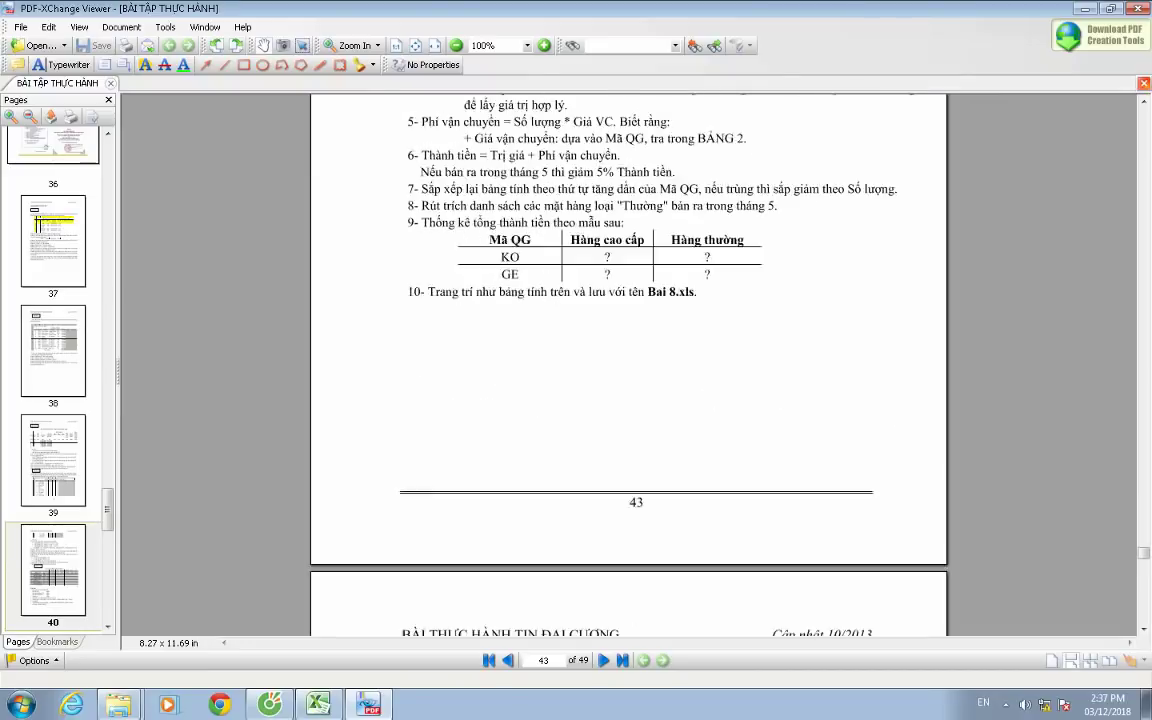
{"action": "scroll", "coordinate": [628, 365], "scroll_direction": "down", "scroll_amount": 4}
{"action": "scroll", "coordinate": [628, 365], "scroll_direction": "down", "scroll_amount": 4}
{"action": "scroll", "coordinate": [628, 365], "scroll_direction": "down", "scroll_amount": 4}
{"action": "scroll", "coordinate": [628, 365], "scroll_direction": "down", "scroll_amount": 4}
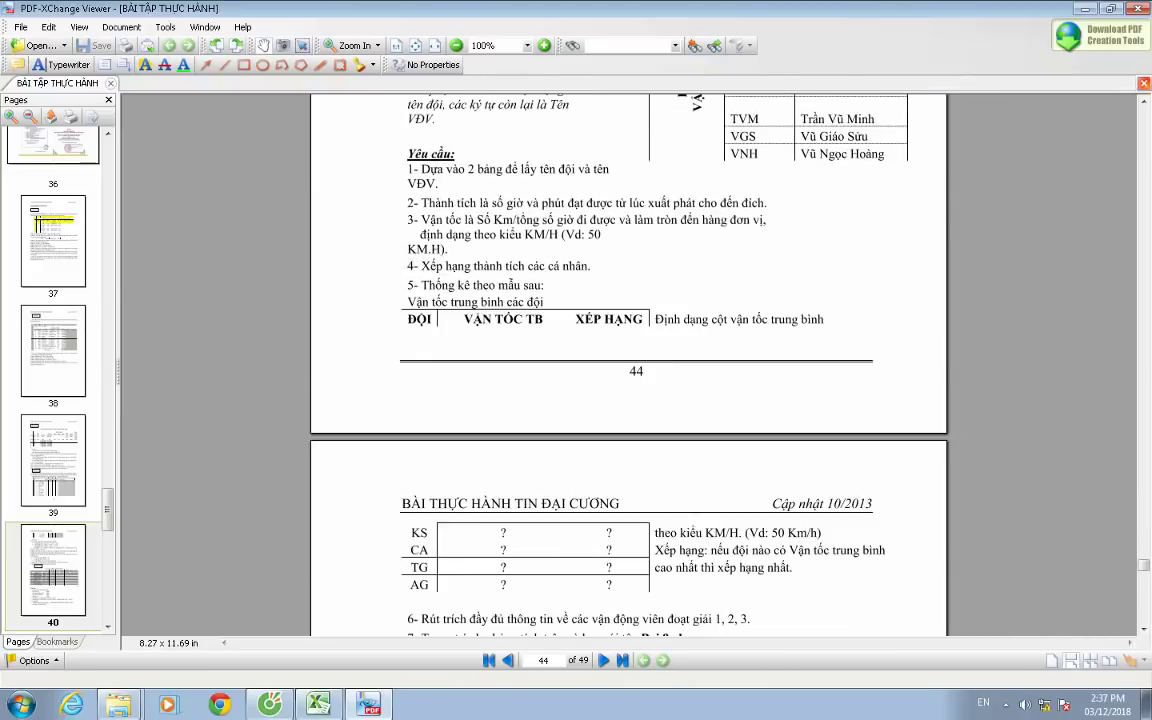
{"action": "scroll", "coordinate": [628, 365], "scroll_direction": "down", "scroll_amount": 3}
{"action": "scroll", "coordinate": [628, 365], "scroll_direction": "down", "scroll_amount": 3}
{"action": "scroll", "coordinate": [628, 365], "scroll_direction": "down", "scroll_amount": 4}
{"action": "scroll", "coordinate": [628, 365], "scroll_direction": "down", "scroll_amount": 1}
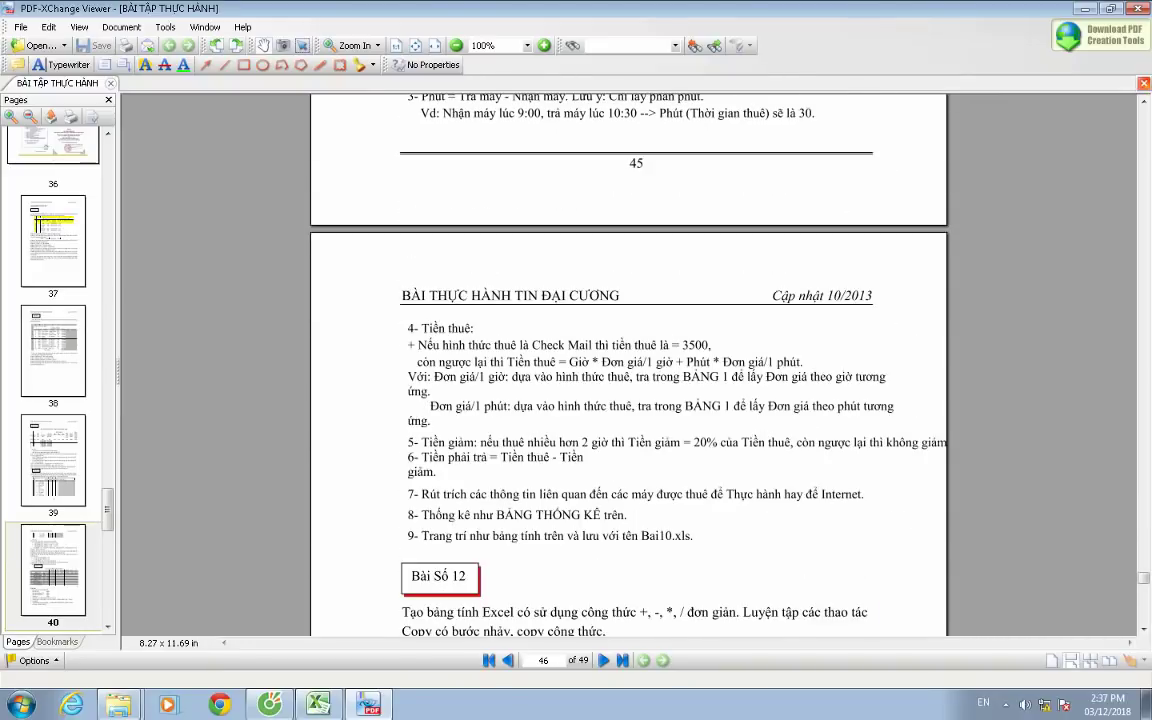
{"action": "scroll", "coordinate": [628, 365], "scroll_direction": "down", "scroll_amount": 1}
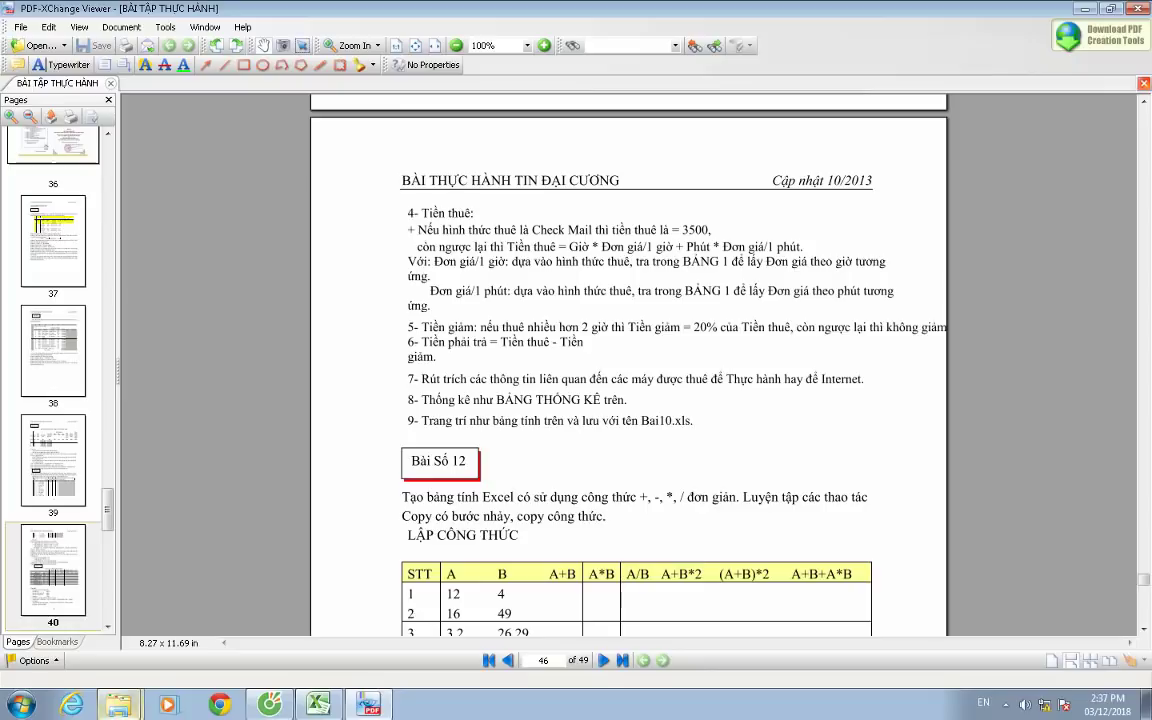
{"action": "left_click", "coordinate": [318, 705]}
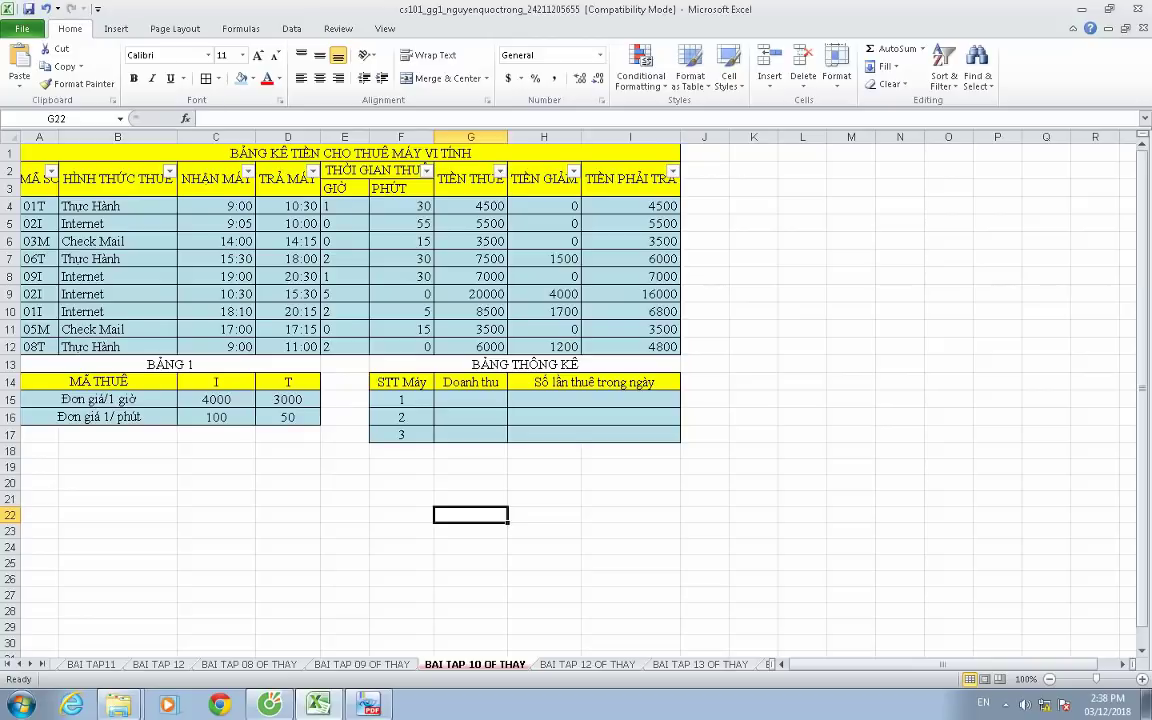
{"action": "key", "text": "Up"}
{"action": "key", "text": "Up"}
{"action": "key", "text": "Up"}
{"action": "key", "text": "Up"}
{"action": "key", "text": "Up"}
{"action": "type", "text": "="}
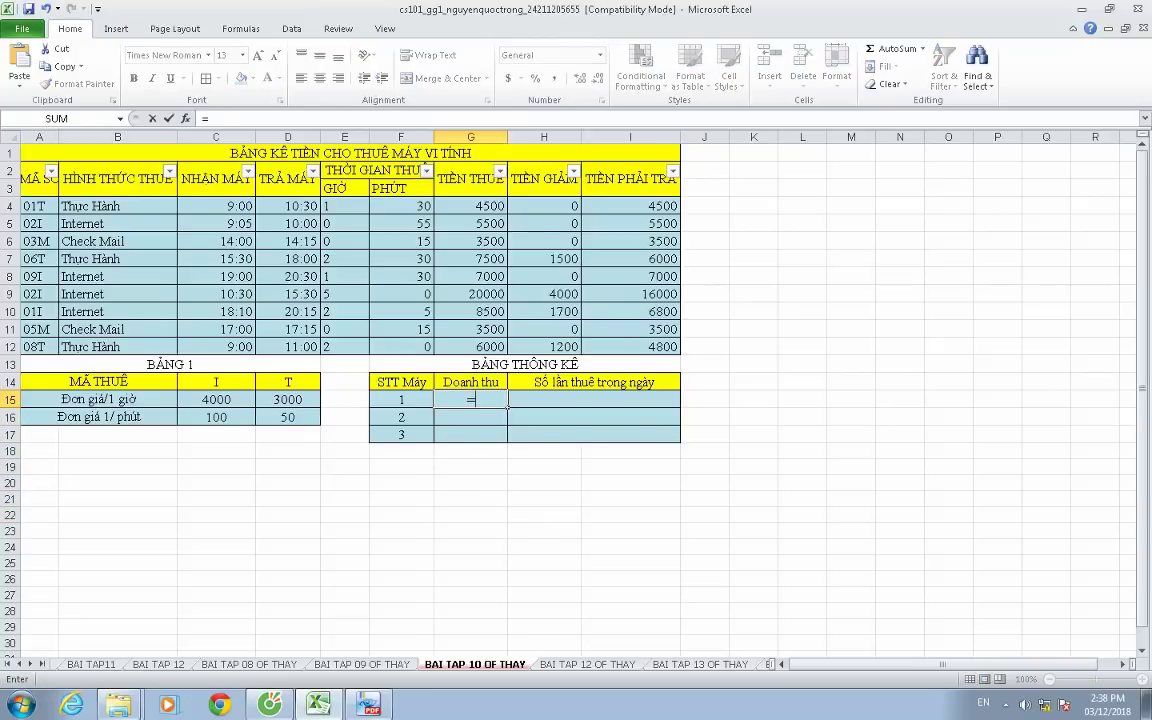
{"action": "type", "text": "sumo"}
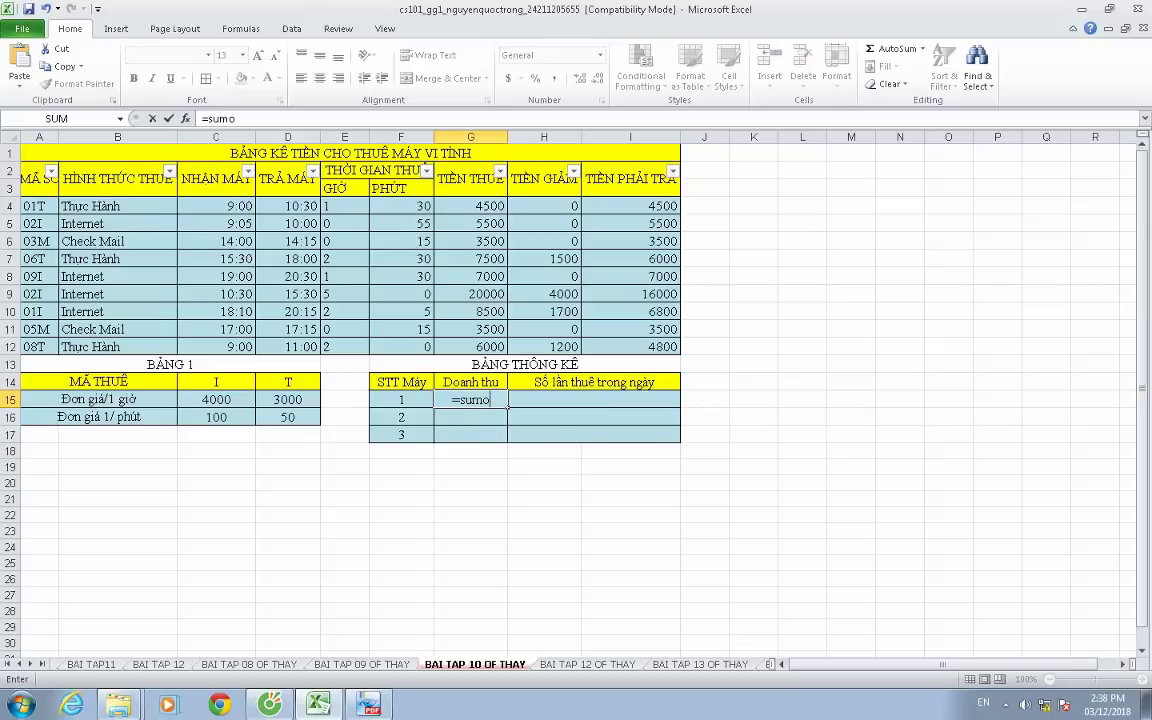
{"action": "type", "text": "i\\\\"}
{"action": "key", "text": "BackSpace"}
{"action": "key", "text": "BackSpace"}
{"action": "key", "text": "BackSpace"}
{"action": "key", "text": "BackSpace"}
{"action": "key", "text": "BackSpace"}
{"action": "type", "text": "if"}
{"action": "key", "text": "Tab"}
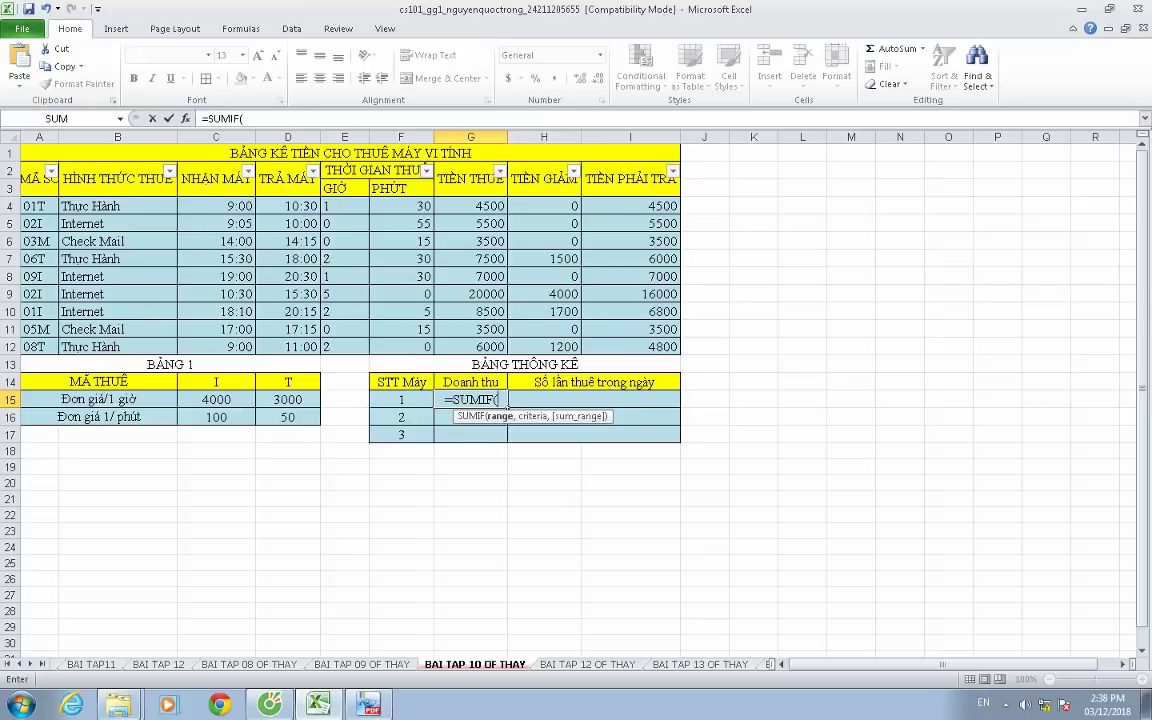
{"action": "left_click_drag", "start_coordinate": [45, 205], "coordinate": [660, 348]}
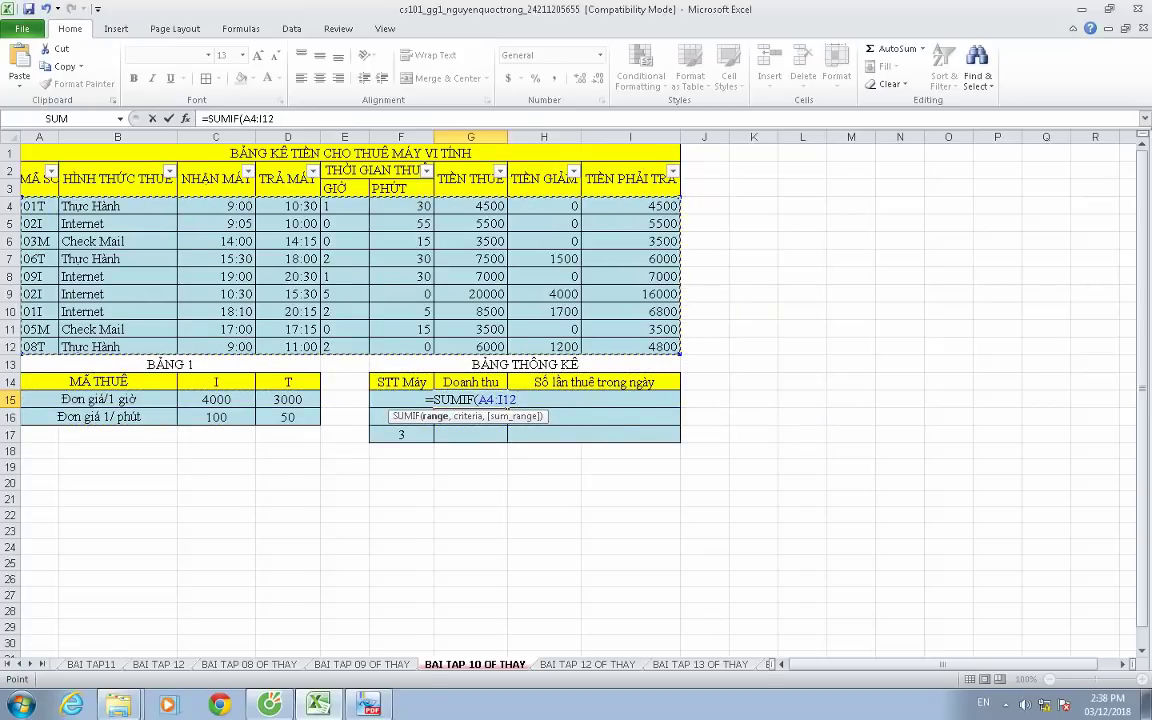
{"action": "key", "text": "F4"}
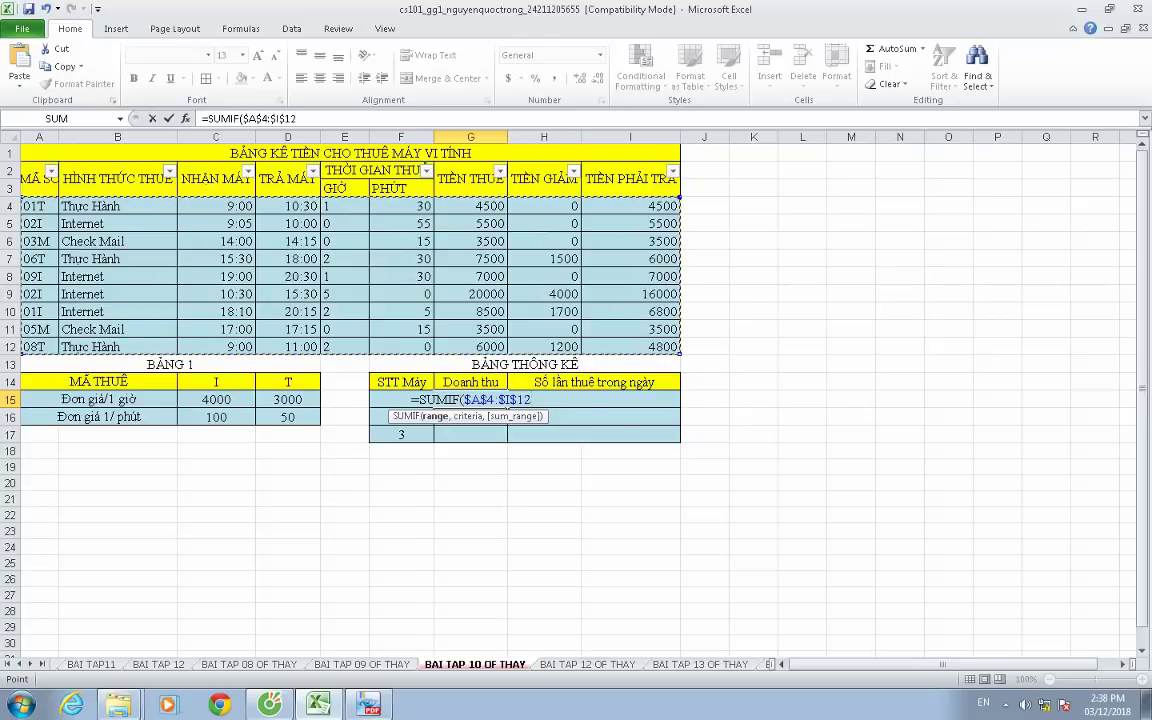
{"action": "type", "text": ","}
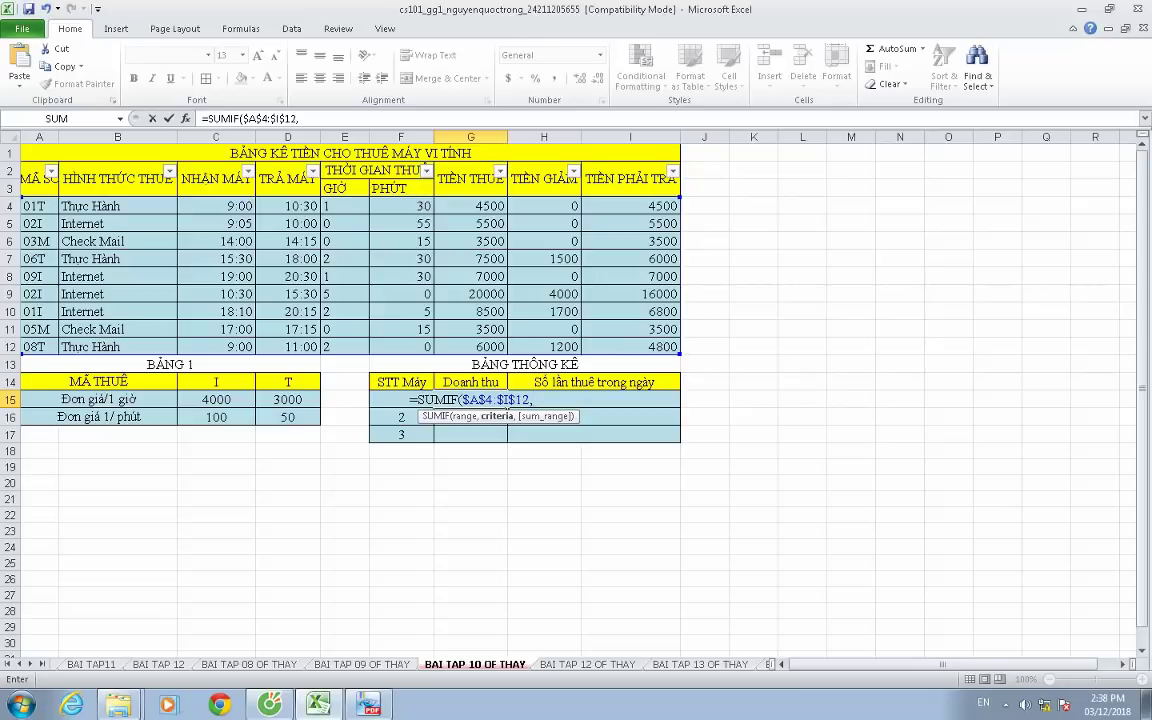
{"action": "left_click", "coordinate": [507, 404]}
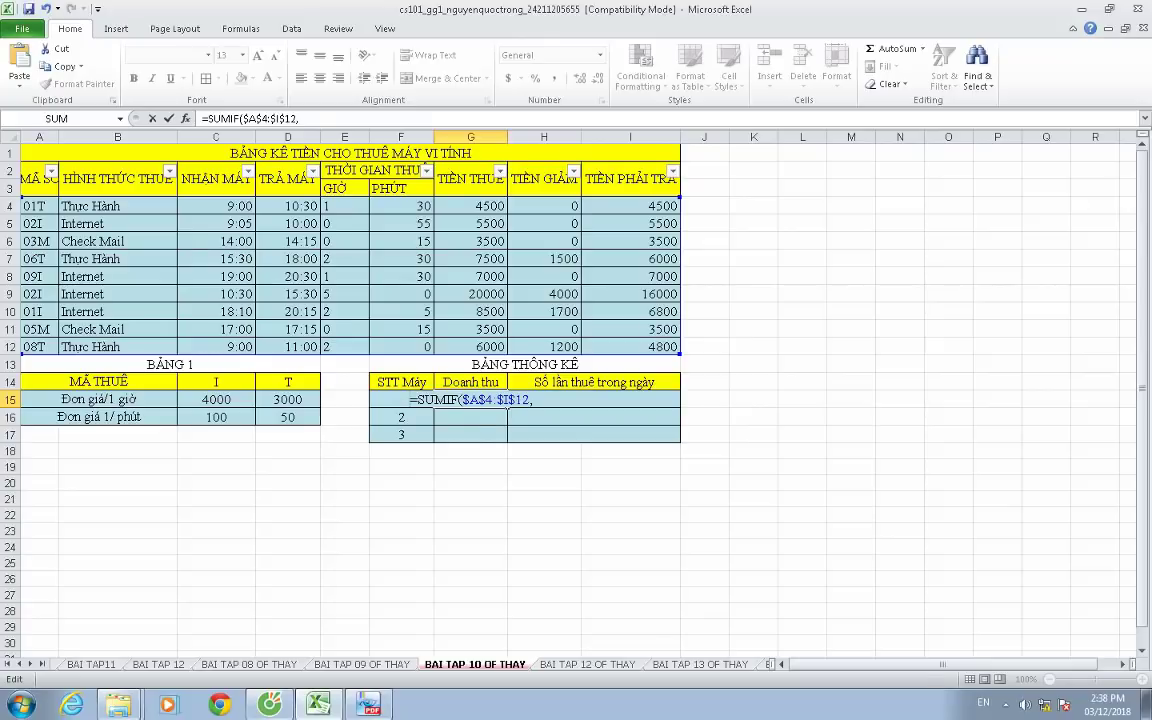
{"action": "key", "text": "F2"}
{"action": "key", "text": "Left"}
{"action": "key", "text": "Down"}
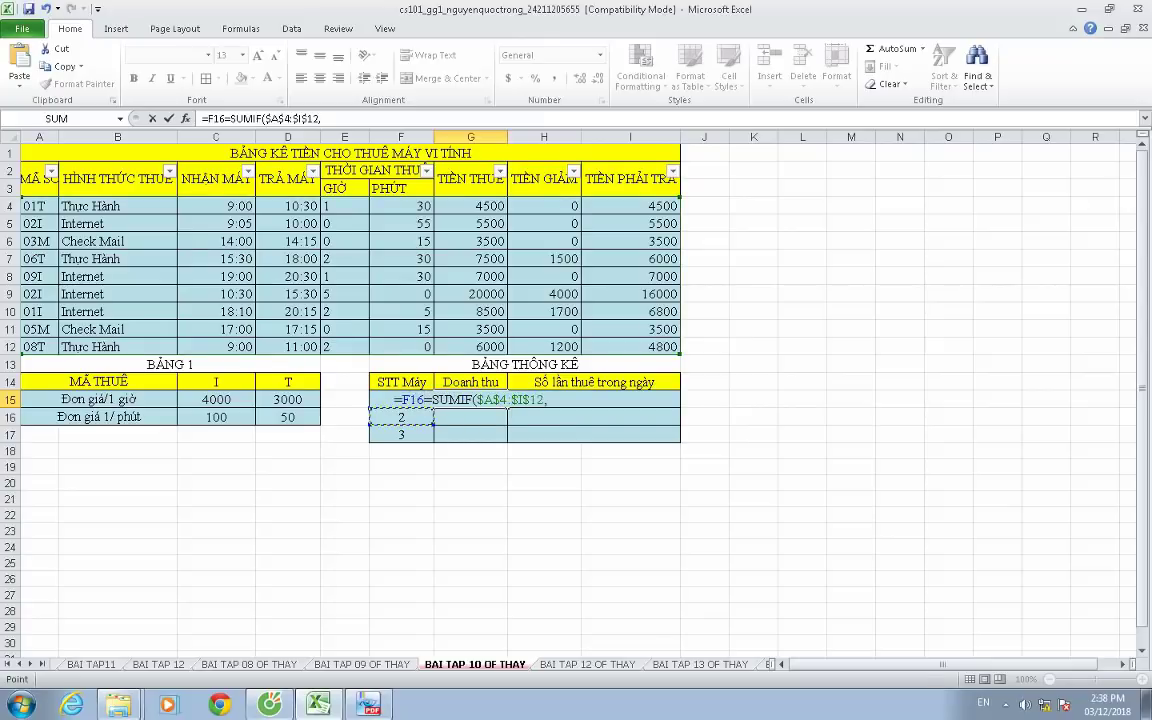
{"action": "key", "text": "Escape"}
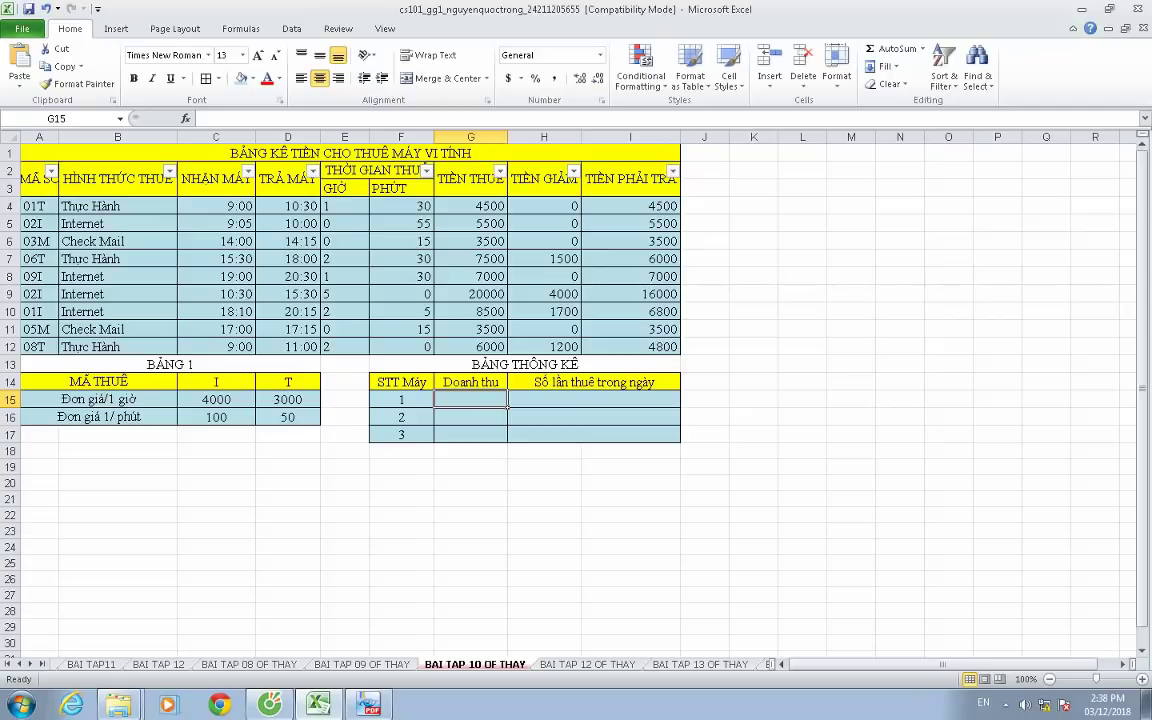
Start a SUMIF in G15 over the absolute range $A$4:$I$12 with criterion F15&"*"
{"action": "type", "text": "=s"}
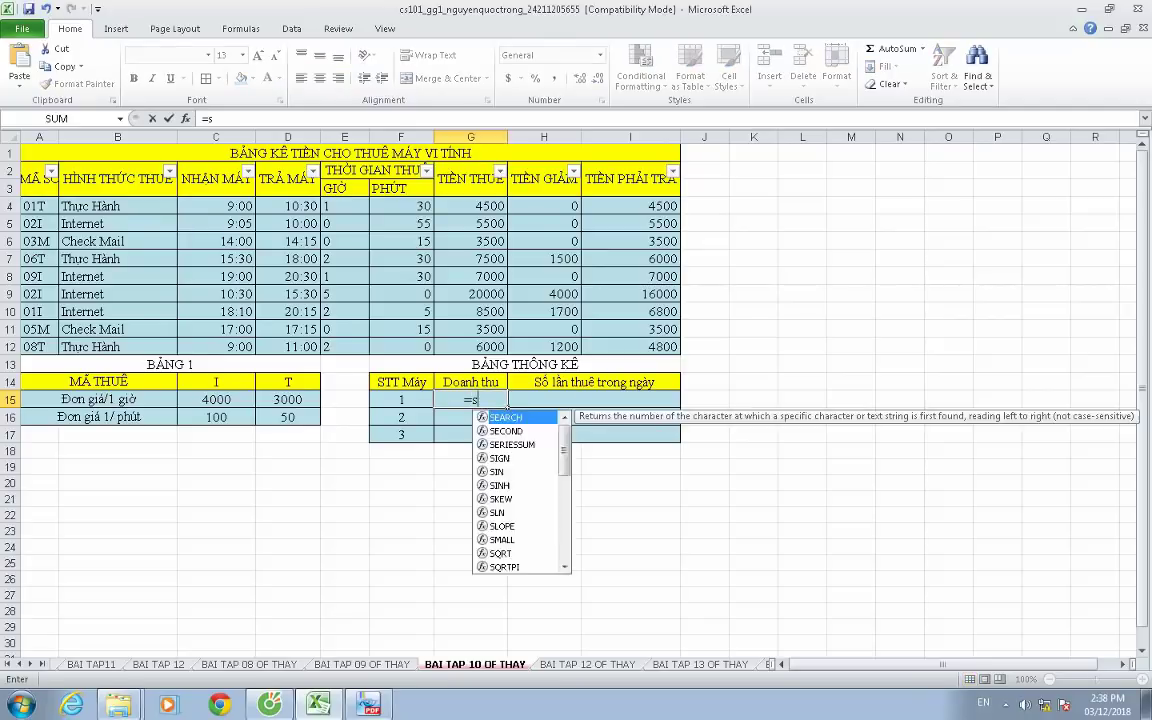
{"action": "type", "text": "um"}
{"action": "key", "text": "Down"}
{"action": "key", "text": "Tab"}
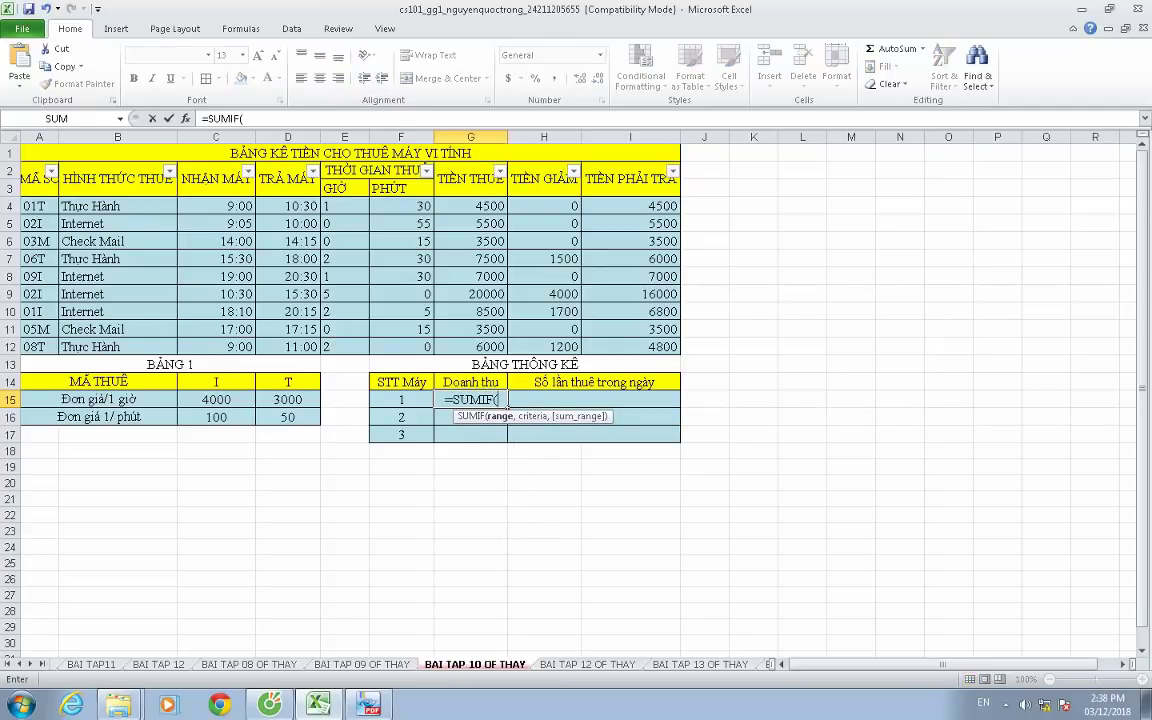
{"action": "left_click", "coordinate": [38, 206]}
{"action": "left_click_drag", "start_coordinate": [38, 206], "coordinate": [660, 350]}
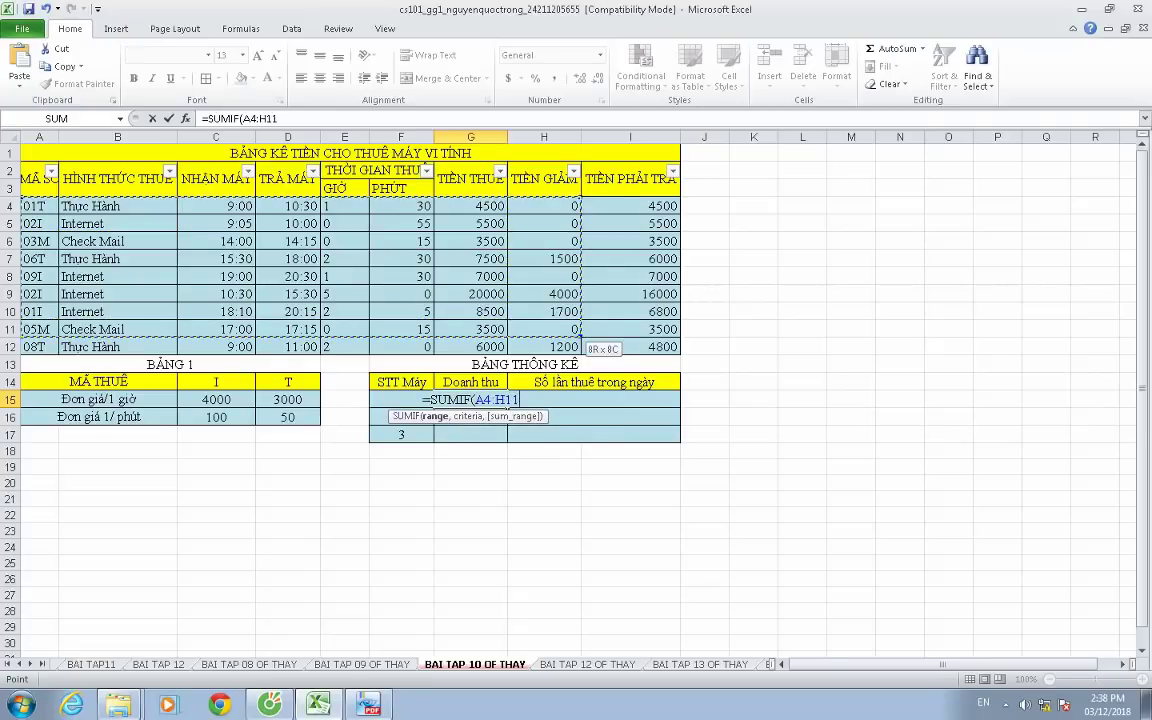
{"action": "key", "text": "F4"}
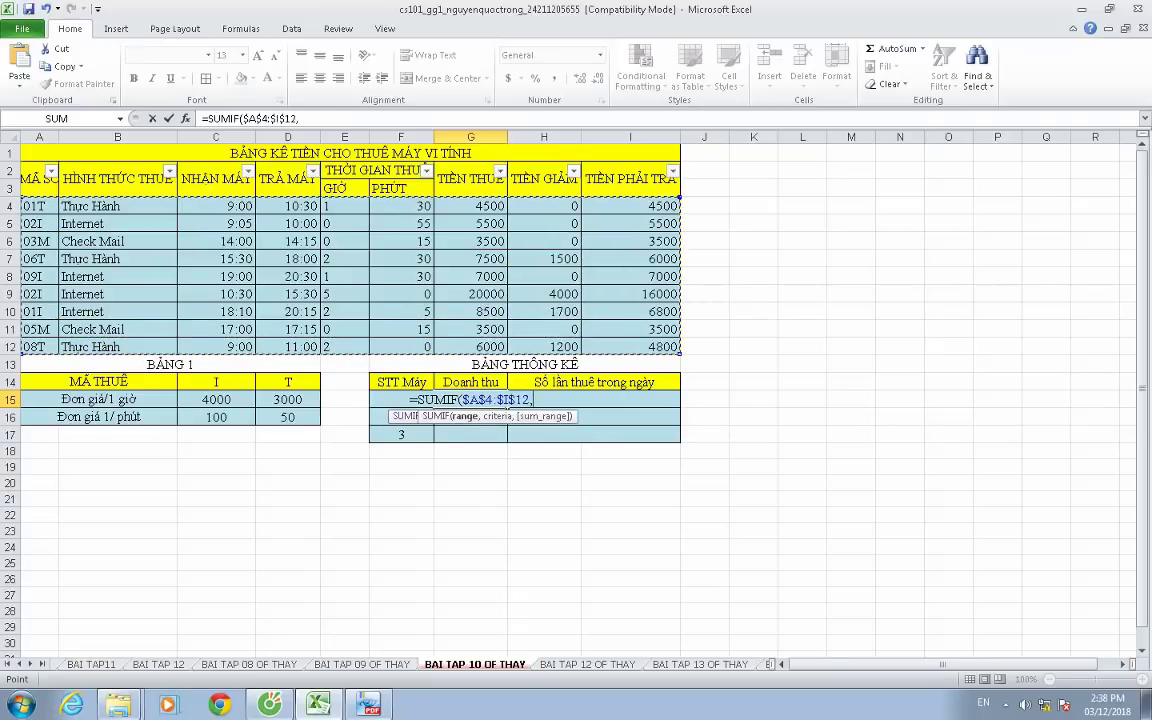
{"action": "type", "text": ","}
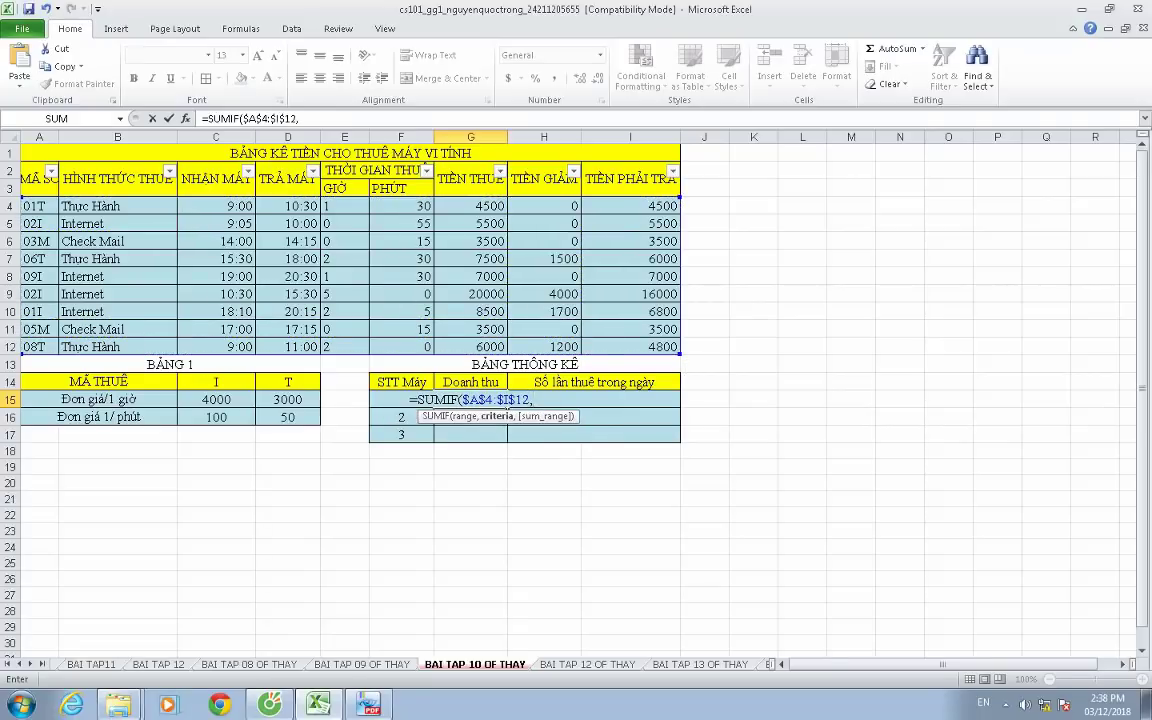
{"action": "type", "text": "f15"}
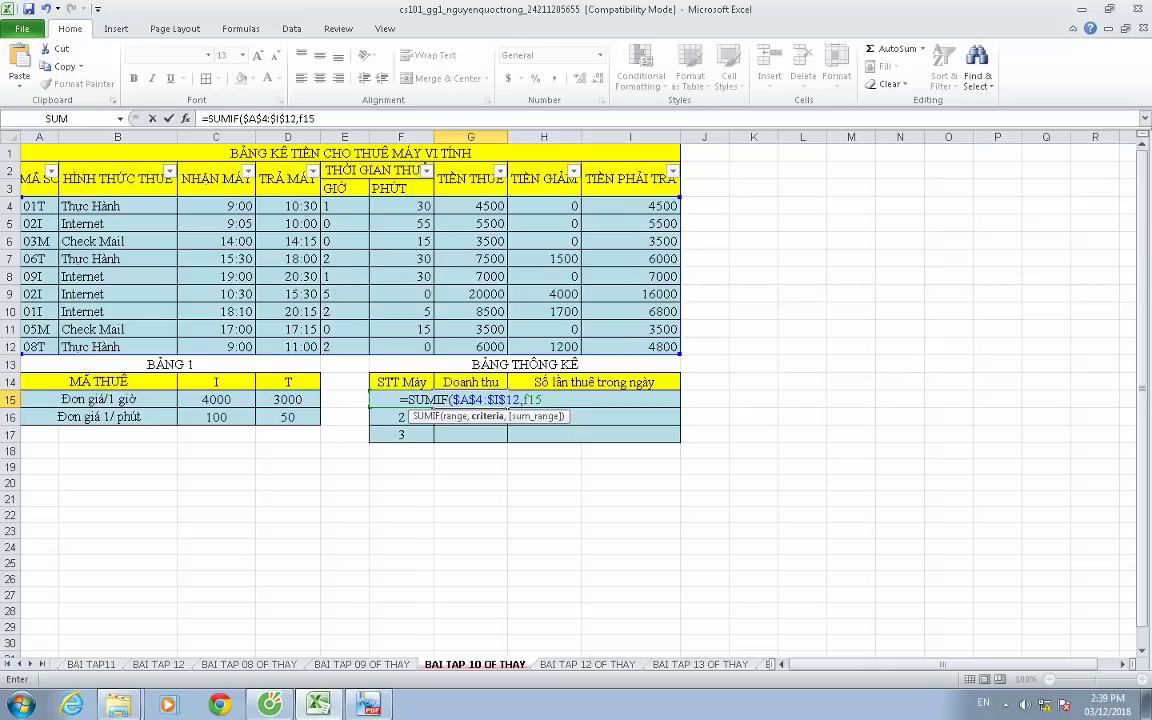
{"action": "type", "text": "&"}
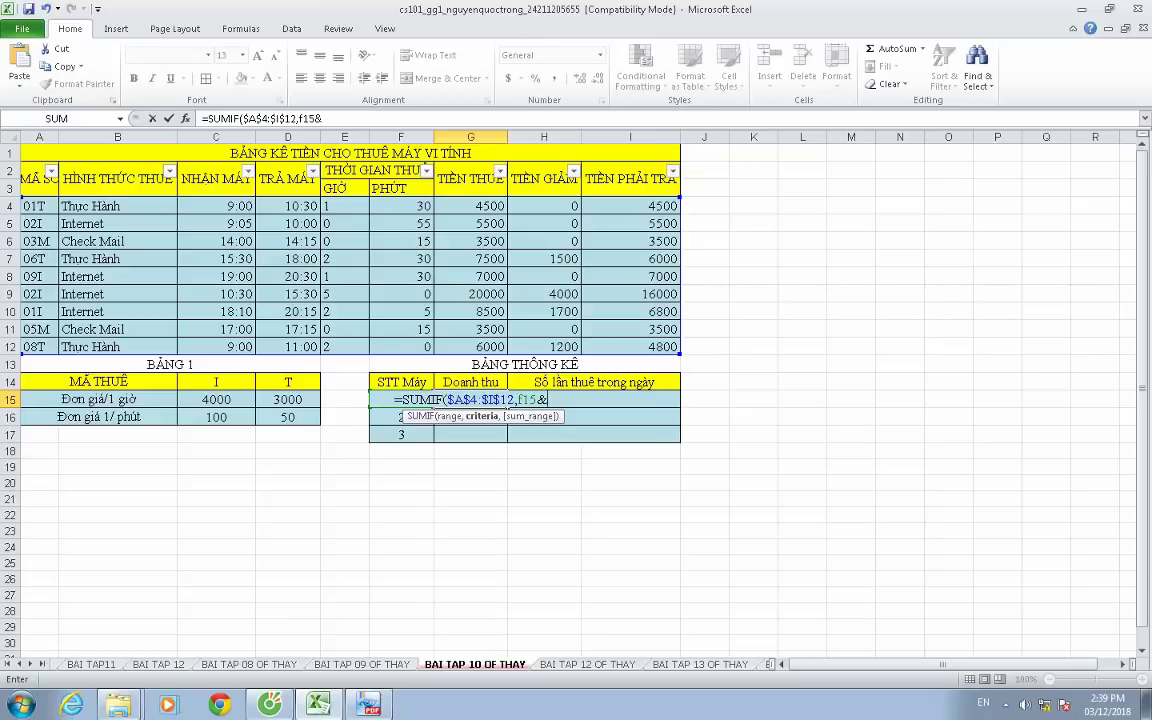
{"action": "type", "text": "\""}
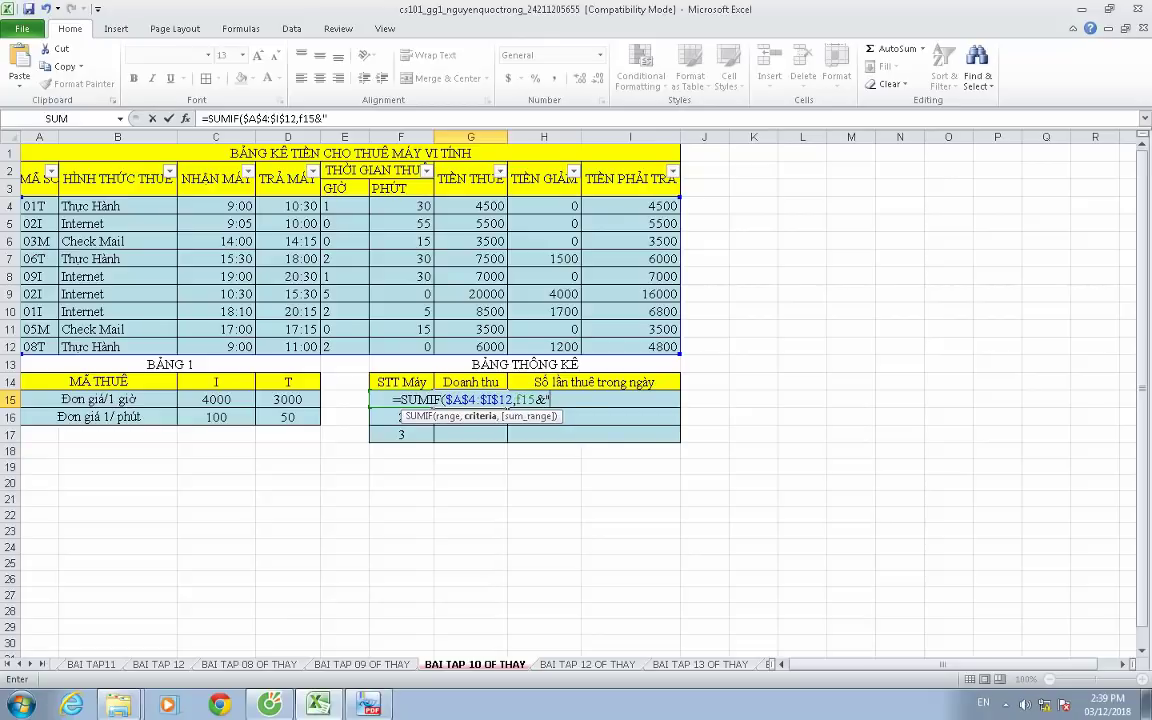
{"action": "type", "text": "*\""}
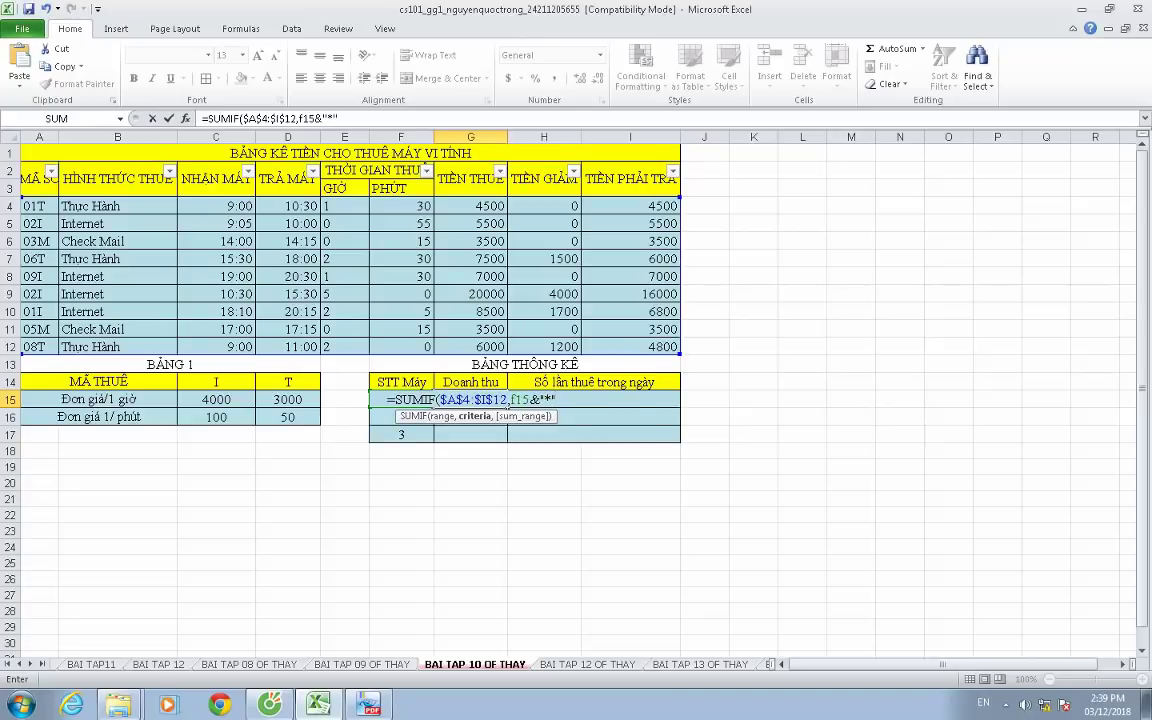
Change the criterion to "*"&F15&"*", add sum range I4:I12, and commit for 11300
{"action": "left_click", "coordinate": [510, 400]}
{"action": "left_click", "coordinate": [510, 400]}
{"action": "type", "text": "\"*"}
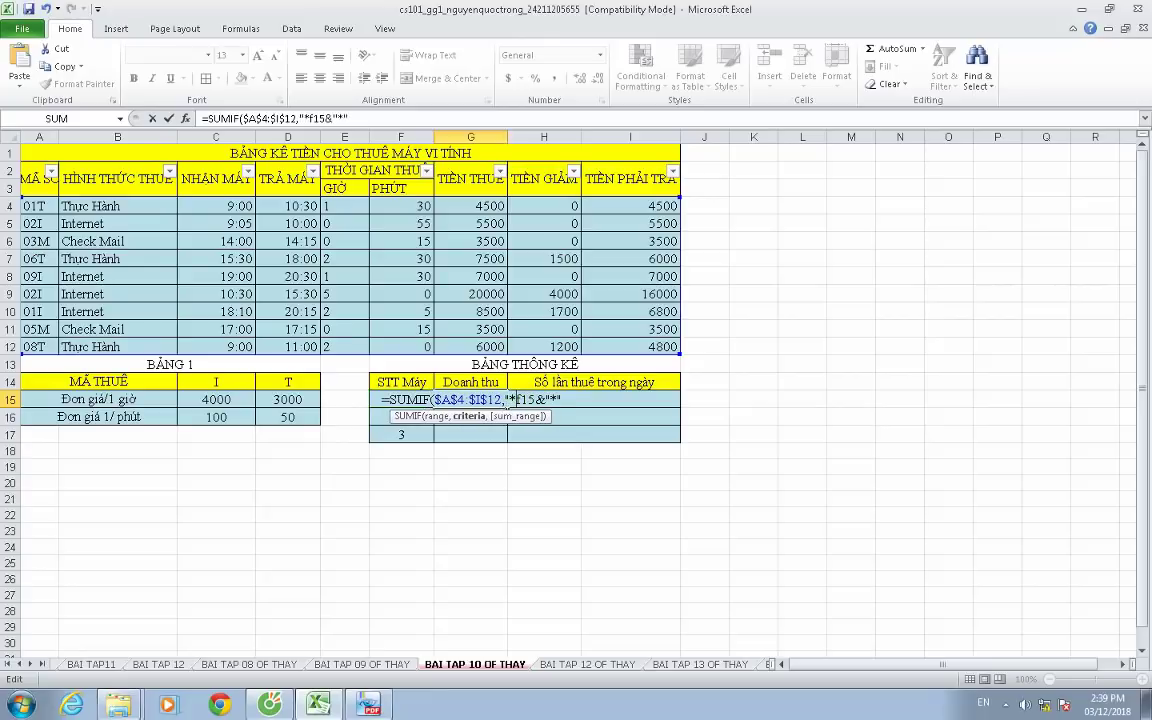
{"action": "type", "text": "\"&"}
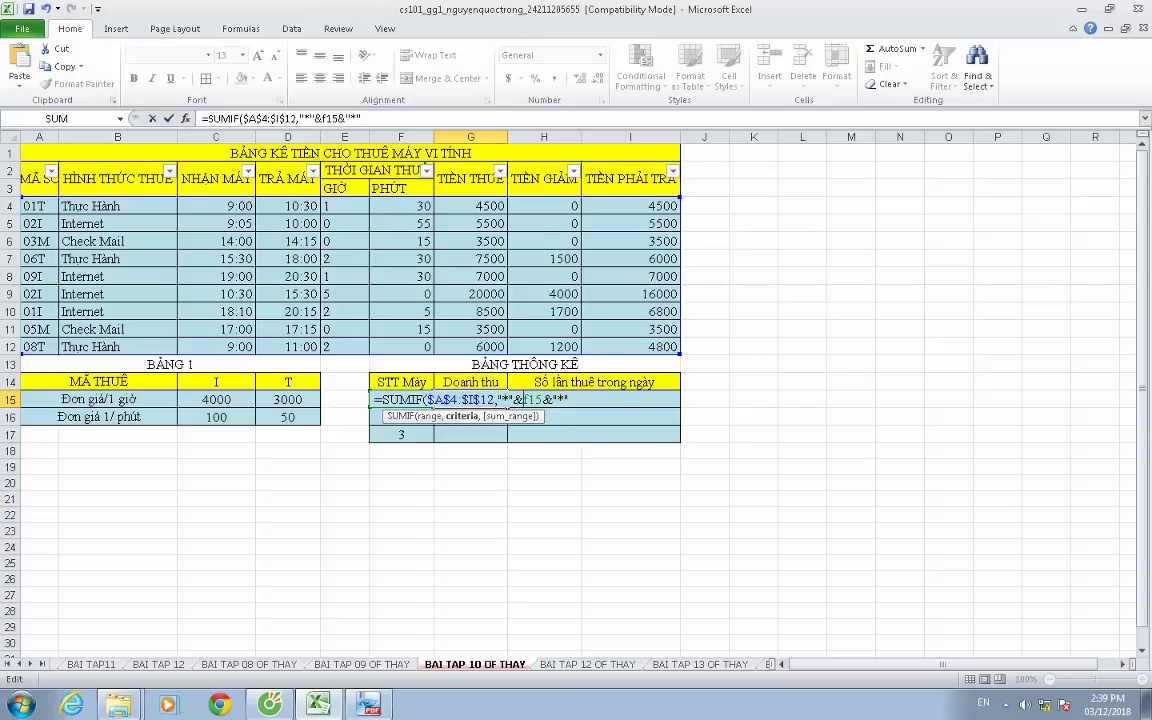
{"action": "left_click", "coordinate": [537, 399]}
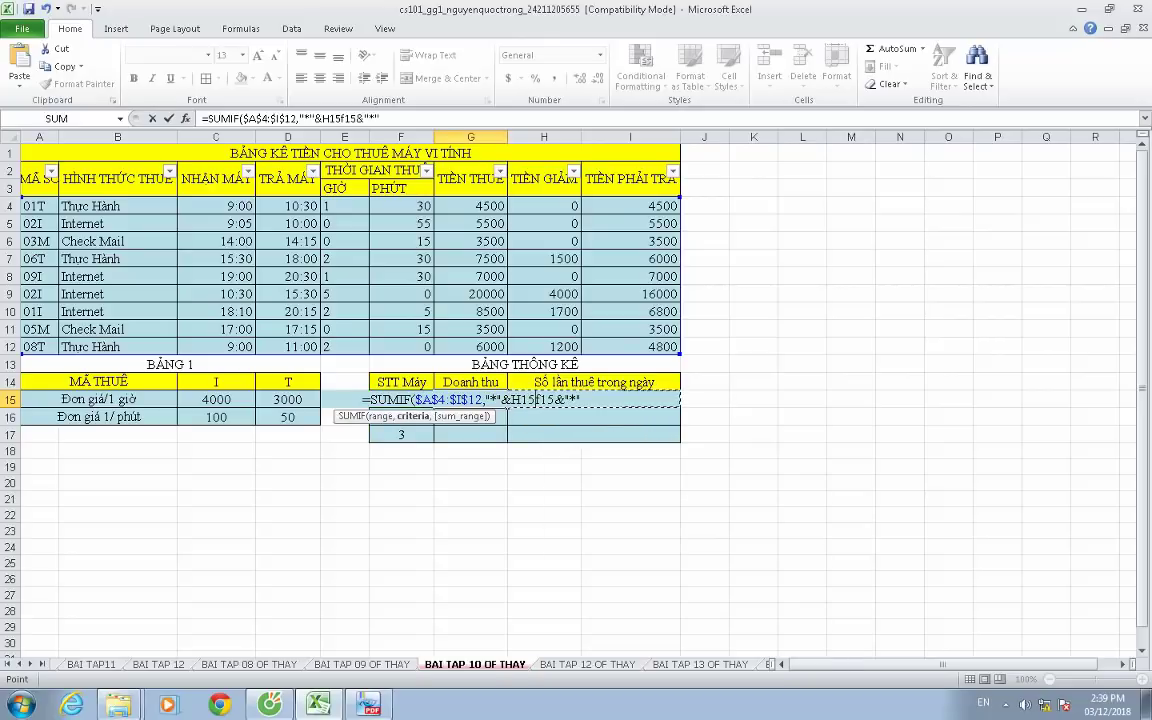
{"action": "key", "text": "BackSpace"}
{"action": "key", "text": "BackSpace"}
{"action": "key", "text": "BackSpace"}
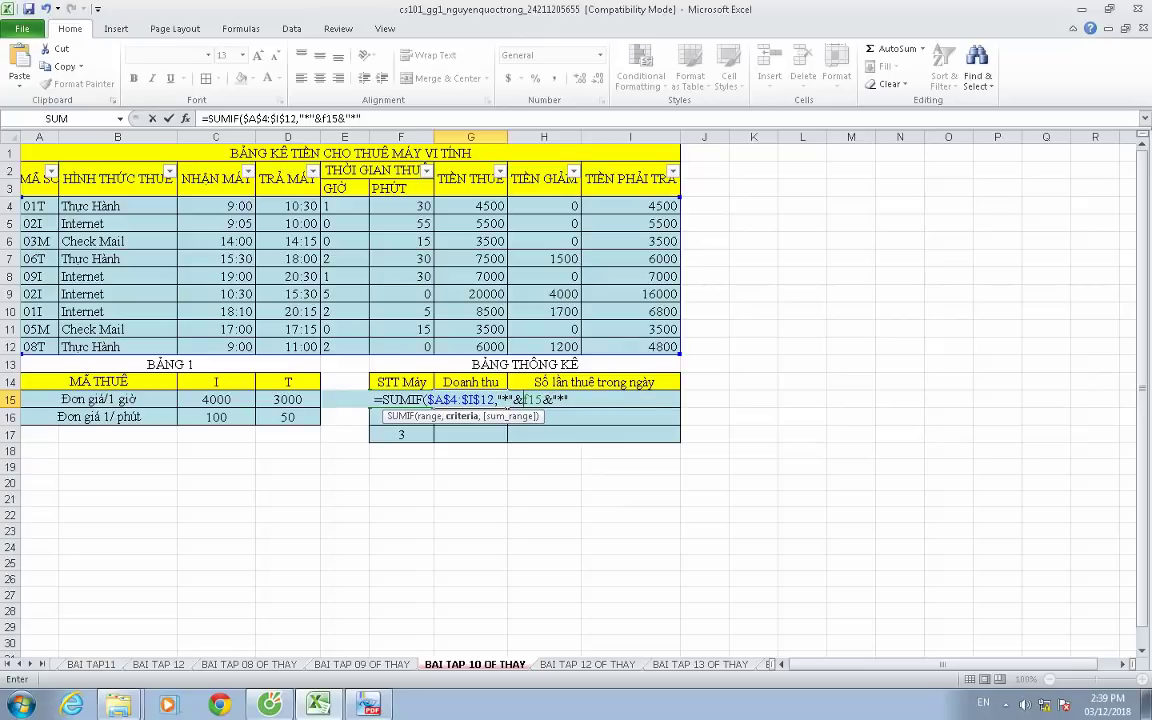
{"action": "type", "text": "H"}
{"action": "key", "text": "BackSpace"}
{"action": "key", "text": "F2"}
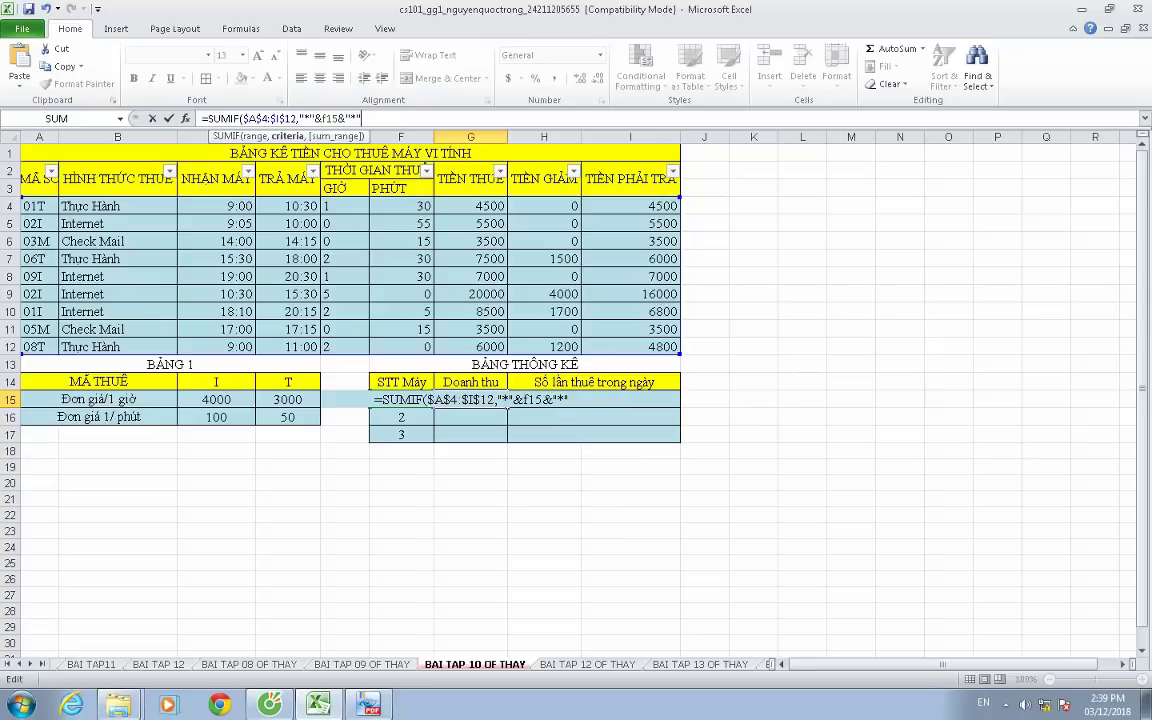
{"action": "type", "text": ","}
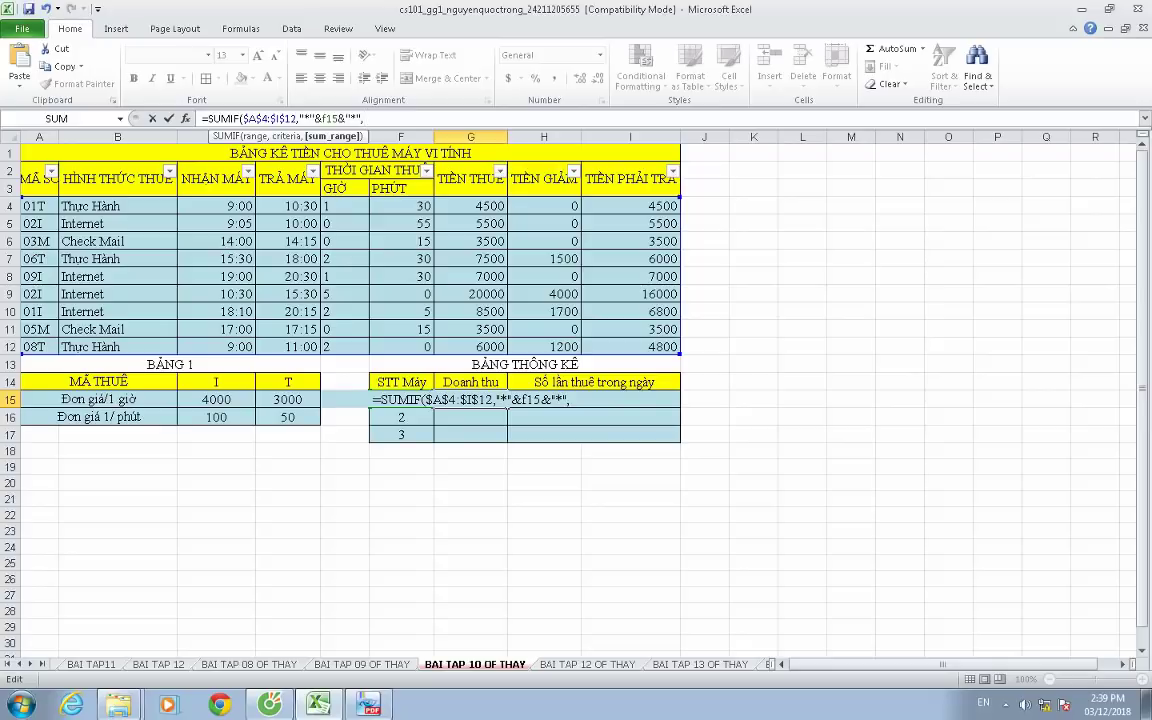
{"action": "left_click_drag", "start_coordinate": [630, 206], "coordinate": [630, 346]}
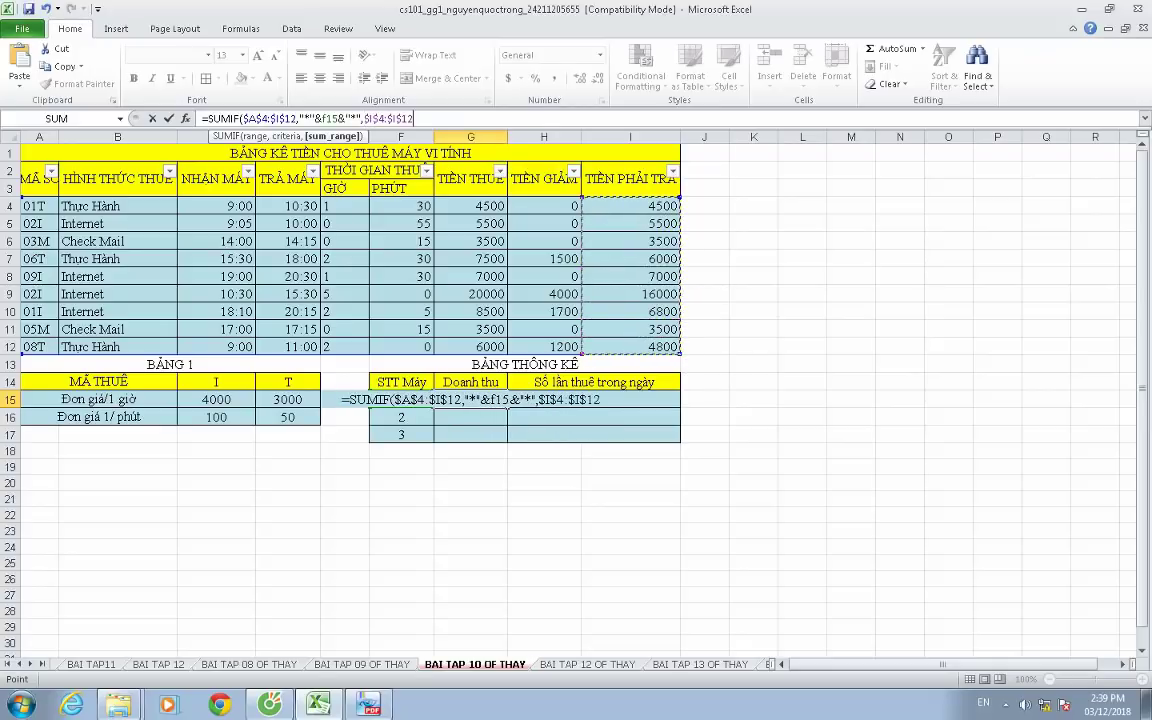
{"action": "key", "text": "Return"}
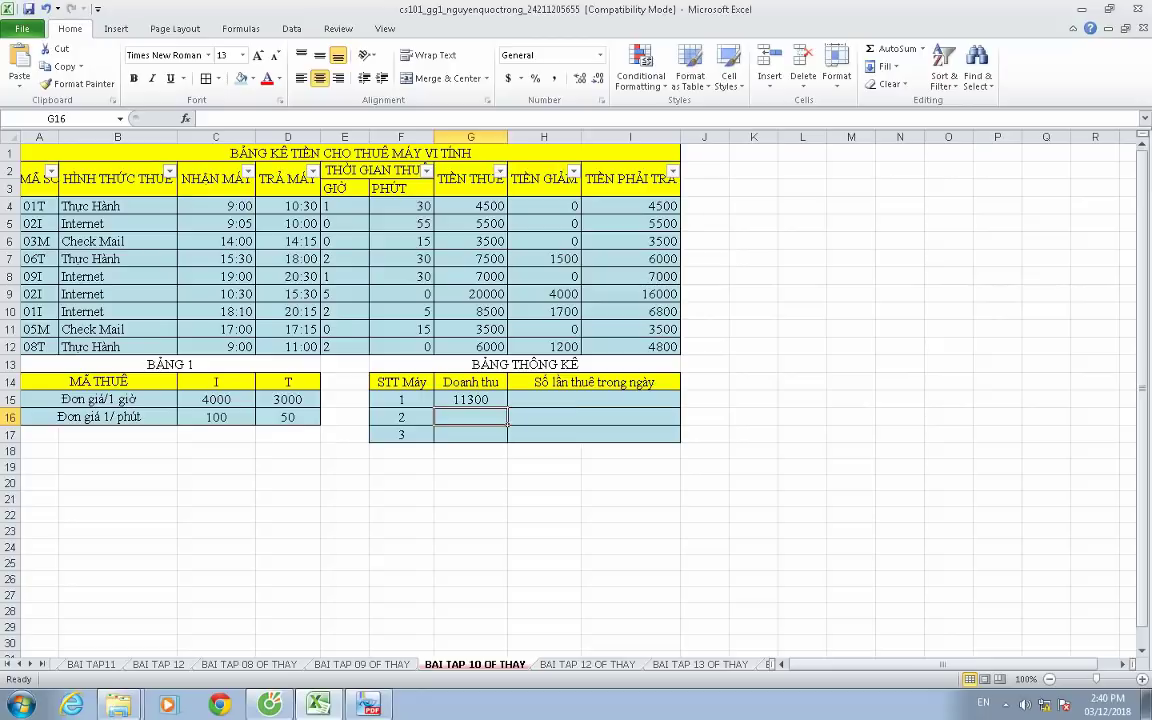
Fill G15's revenue formula down to G17, giving 21500 and 3500 for machines 2 and 3
{"action": "left_click", "coordinate": [505, 402]}
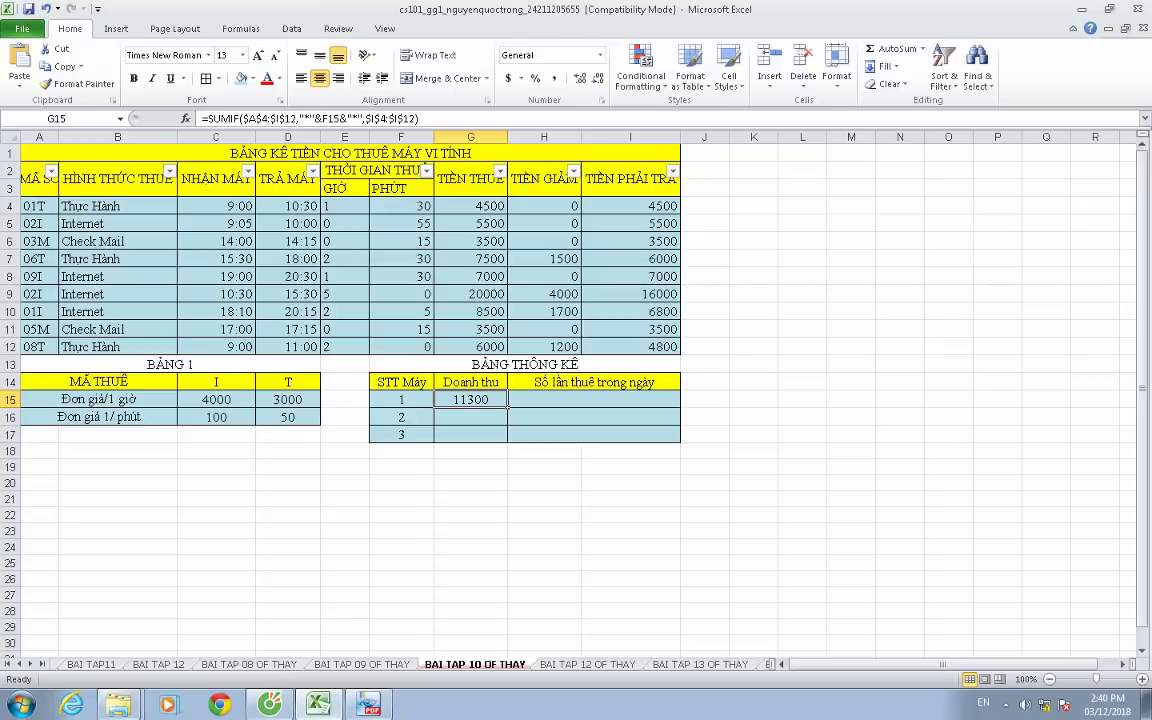
{"action": "left_click_drag", "start_coordinate": [508, 405], "coordinate": [508, 440]}
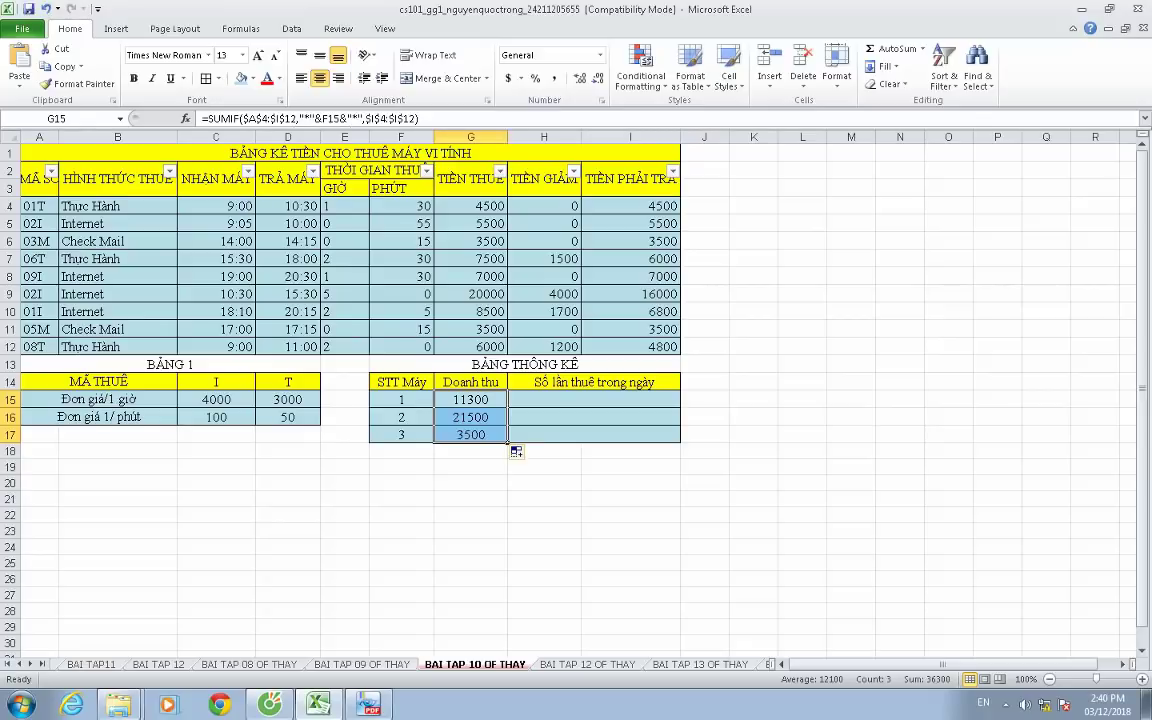
{"action": "left_click", "coordinate": [594, 399]}
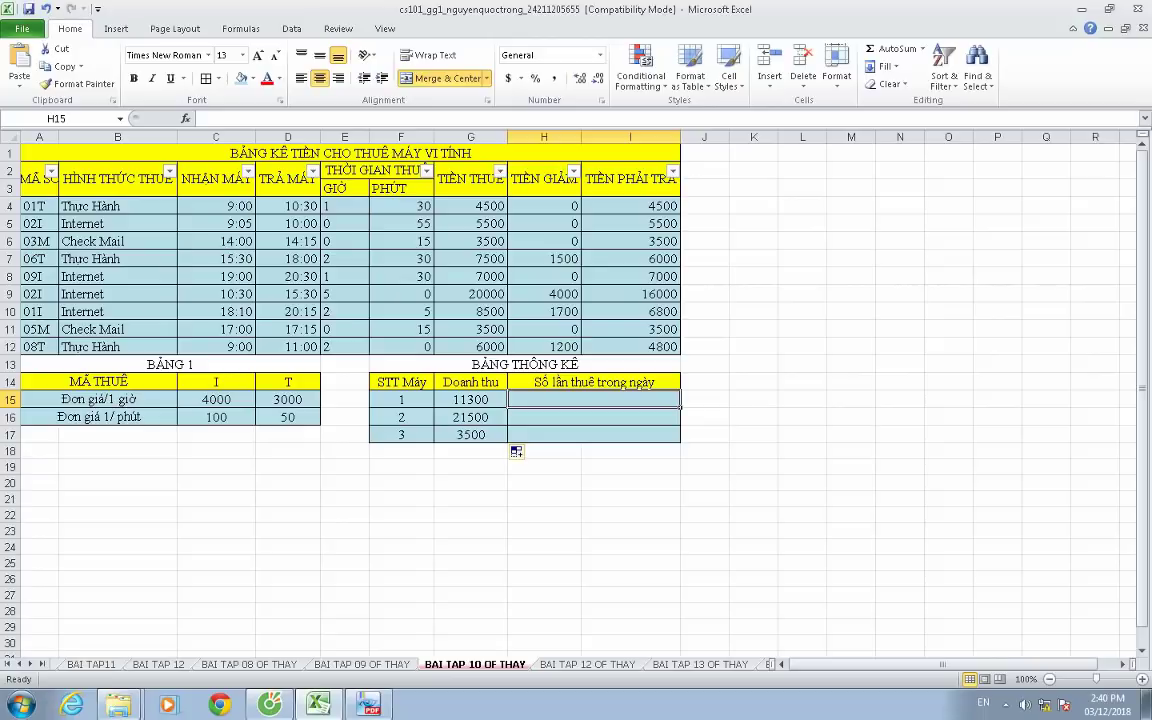
{"action": "left_click", "coordinate": [594, 417]}
{"action": "left_click", "coordinate": [594, 399]}
{"action": "left_click", "coordinate": [594, 417]}
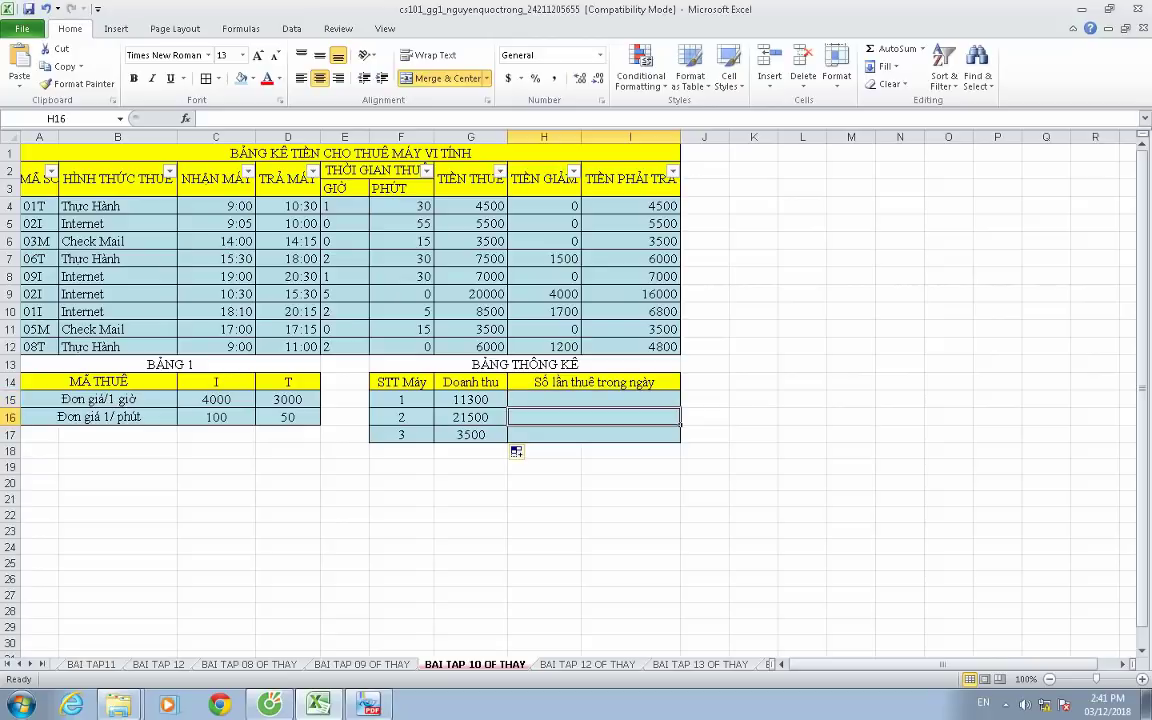
{"action": "left_click", "coordinate": [594, 399]}
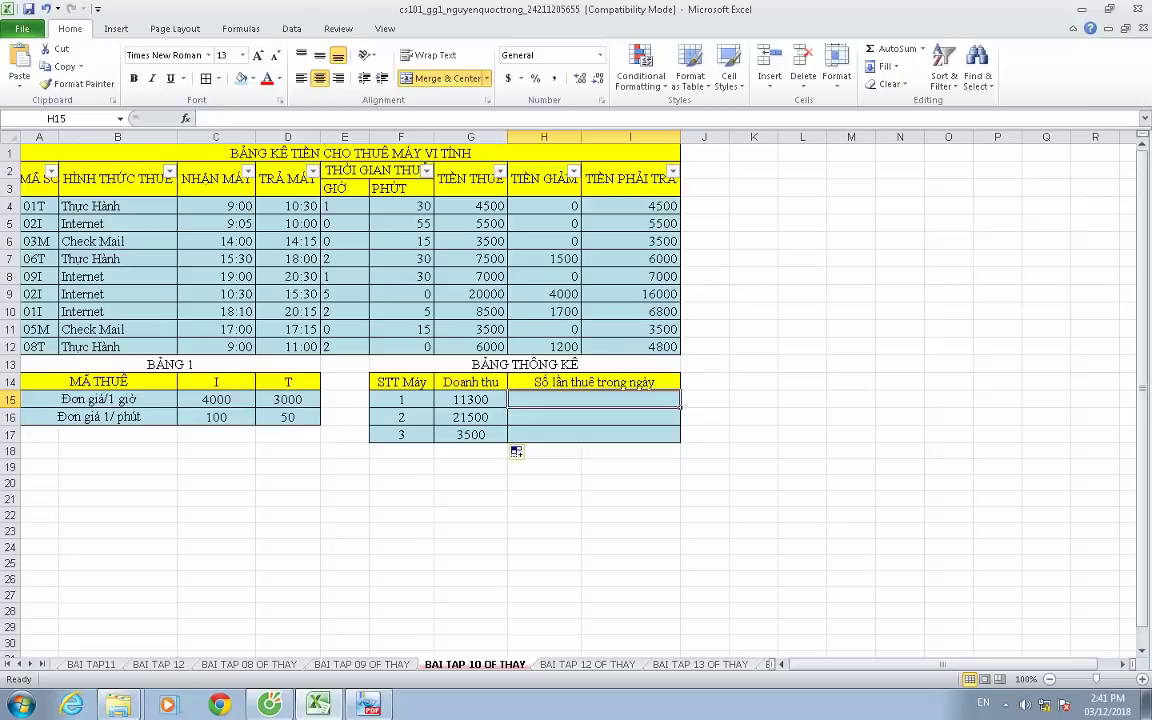
{"action": "key", "text": "alt+Tab"}
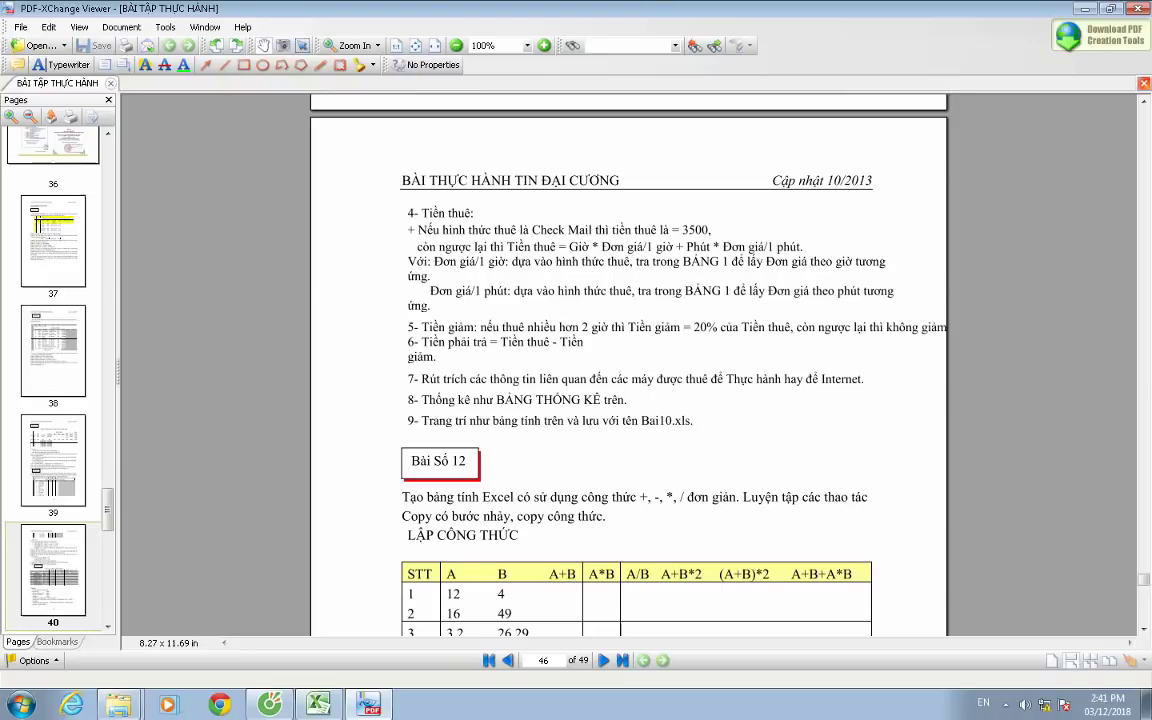
{"action": "scroll", "coordinate": [628, 365], "scroll_direction": "up", "scroll_amount": 4}
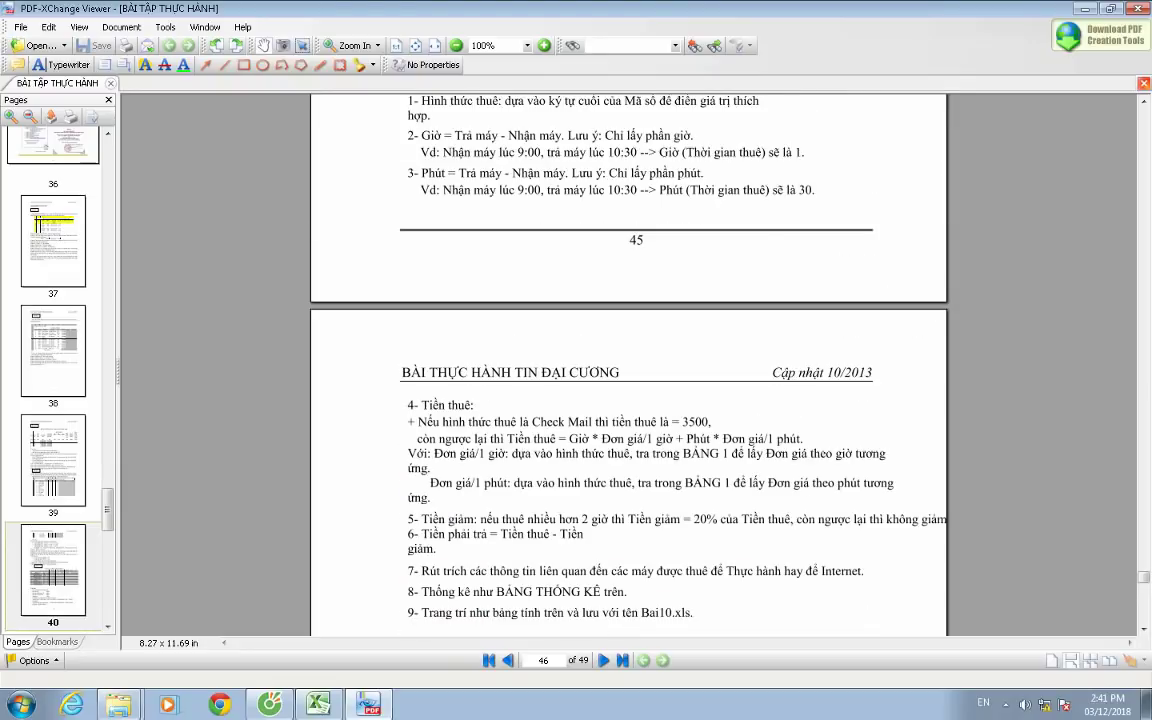
{"action": "scroll", "coordinate": [628, 365], "scroll_direction": "up", "scroll_amount": 4}
{"action": "scroll", "coordinate": [628, 365], "scroll_direction": "up", "scroll_amount": 3}
{"action": "scroll", "coordinate": [628, 365], "scroll_direction": "up", "scroll_amount": 4}
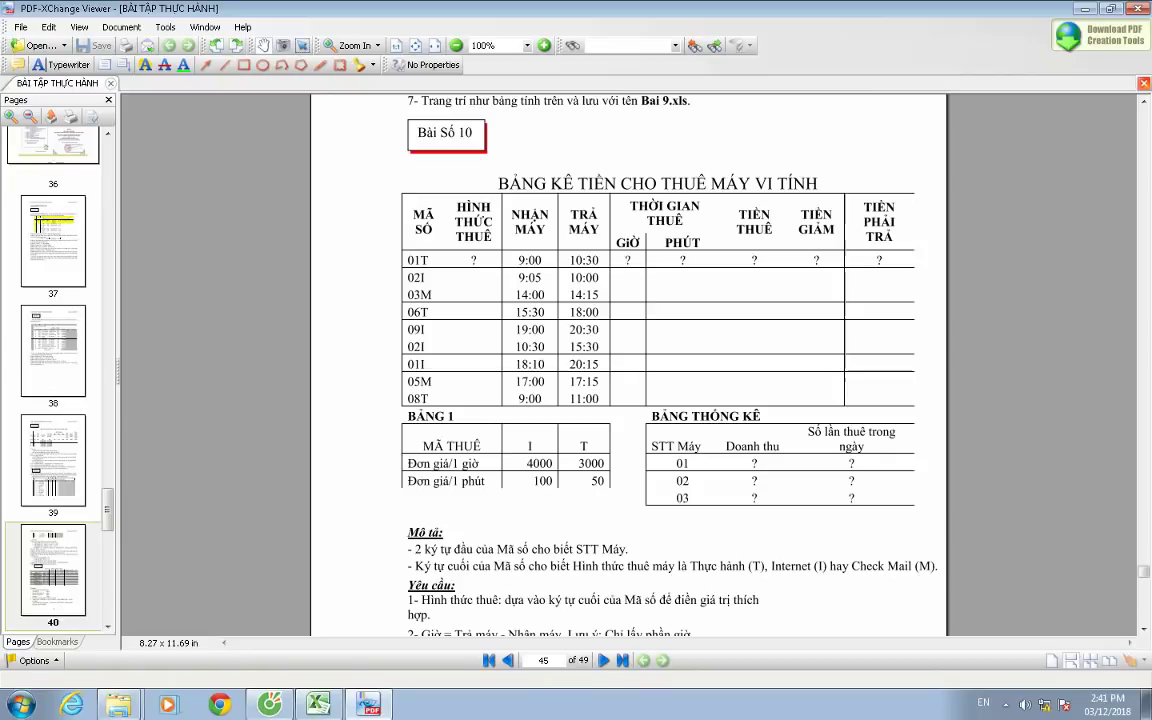
{"action": "key", "text": "alt+Tab"}
{"action": "key", "text": "alt+Tab"}
{"action": "key", "text": "alt+Tab"}
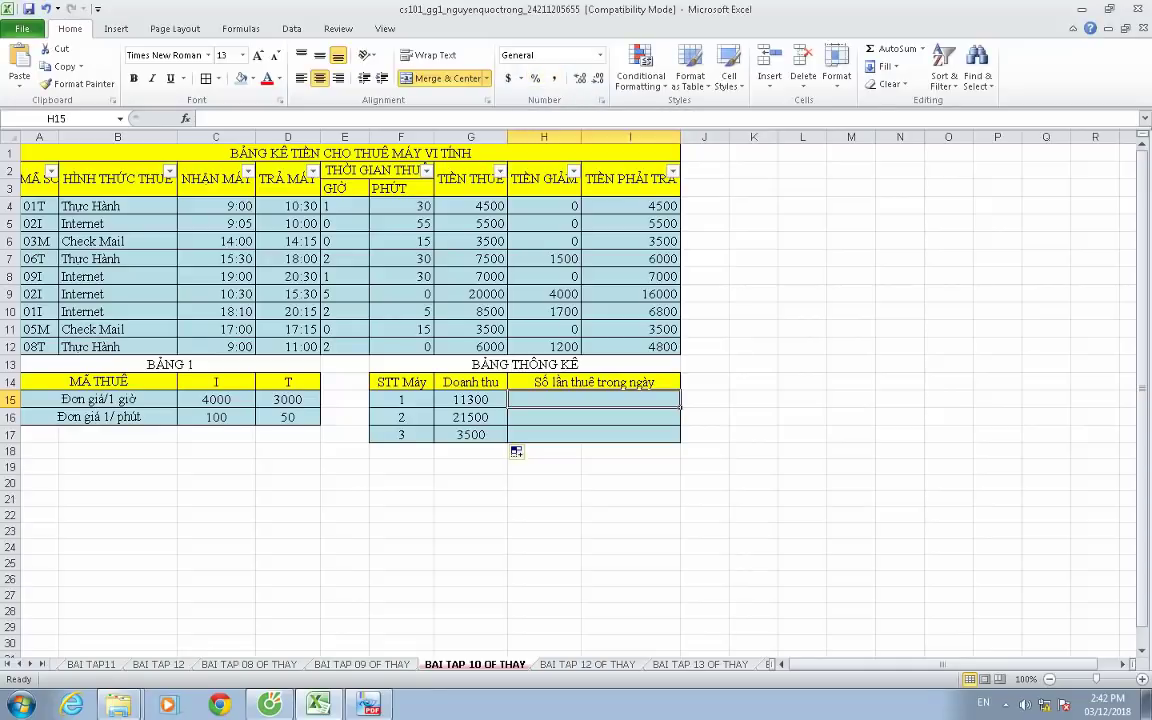
{"action": "left_click", "coordinate": [470, 399]}
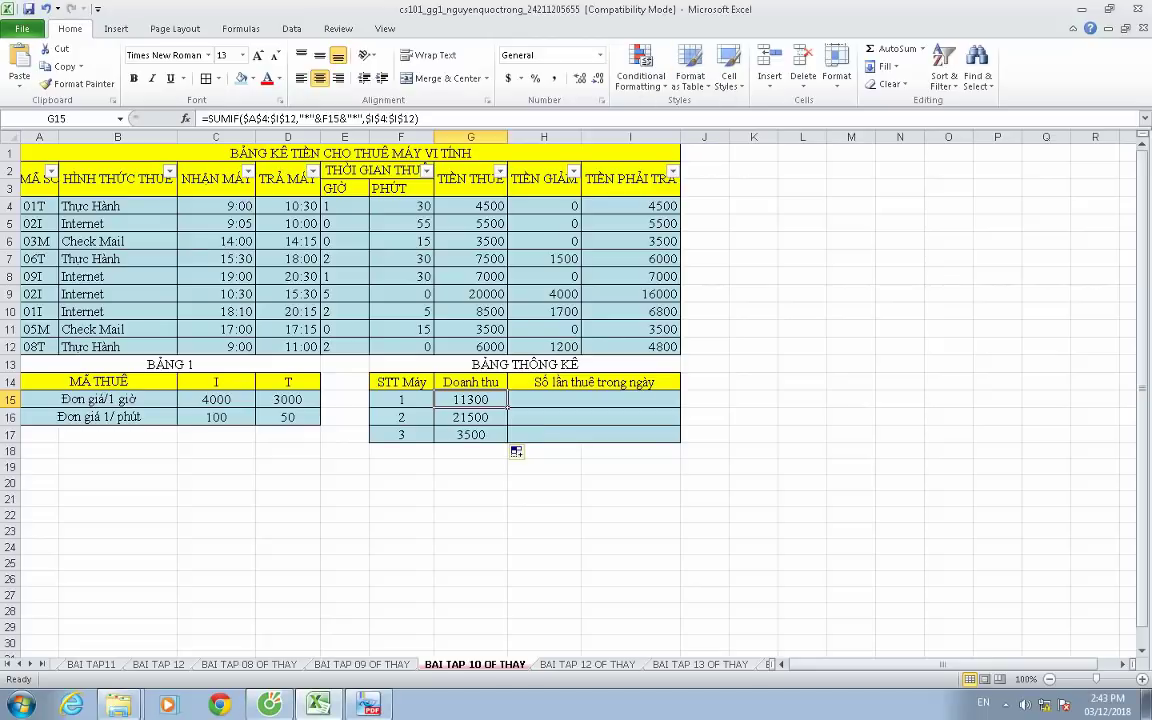
Show the desktop and reopen the Bandicam window from the hidden tray icons
{"action": "key", "text": "super+d"}
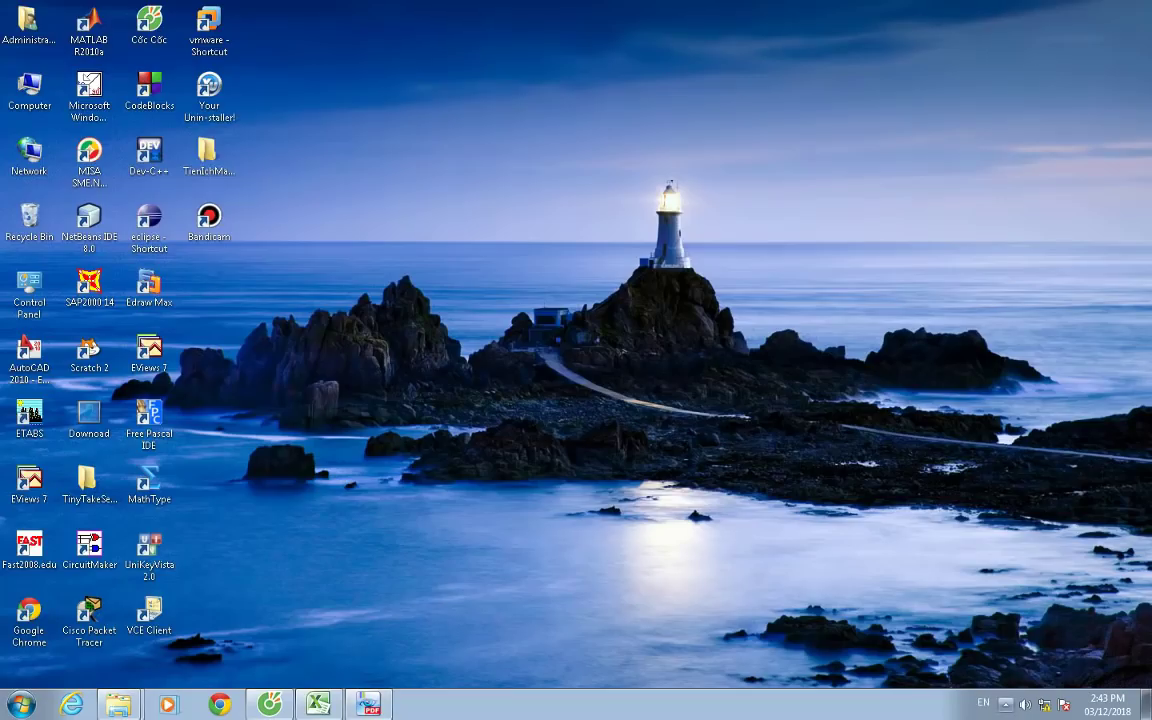
{"action": "left_click", "coordinate": [1005, 704]}
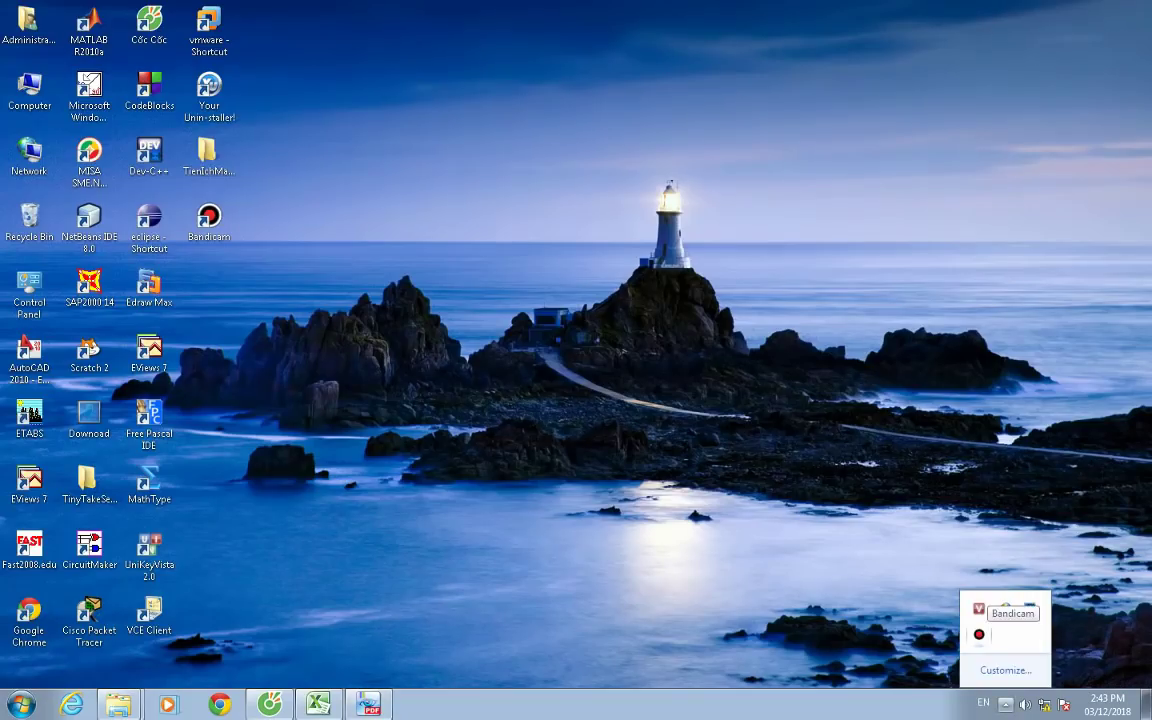
{"action": "left_click", "coordinate": [979, 634]}
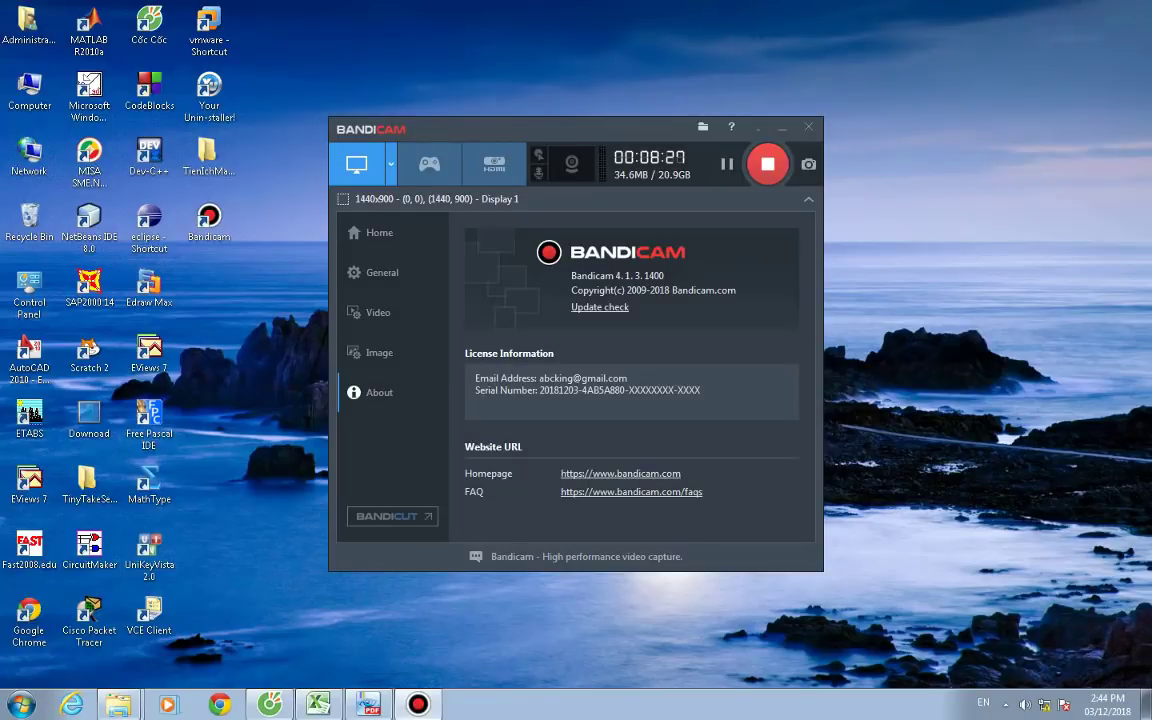
{"action": "left_click", "coordinate": [318, 705]}
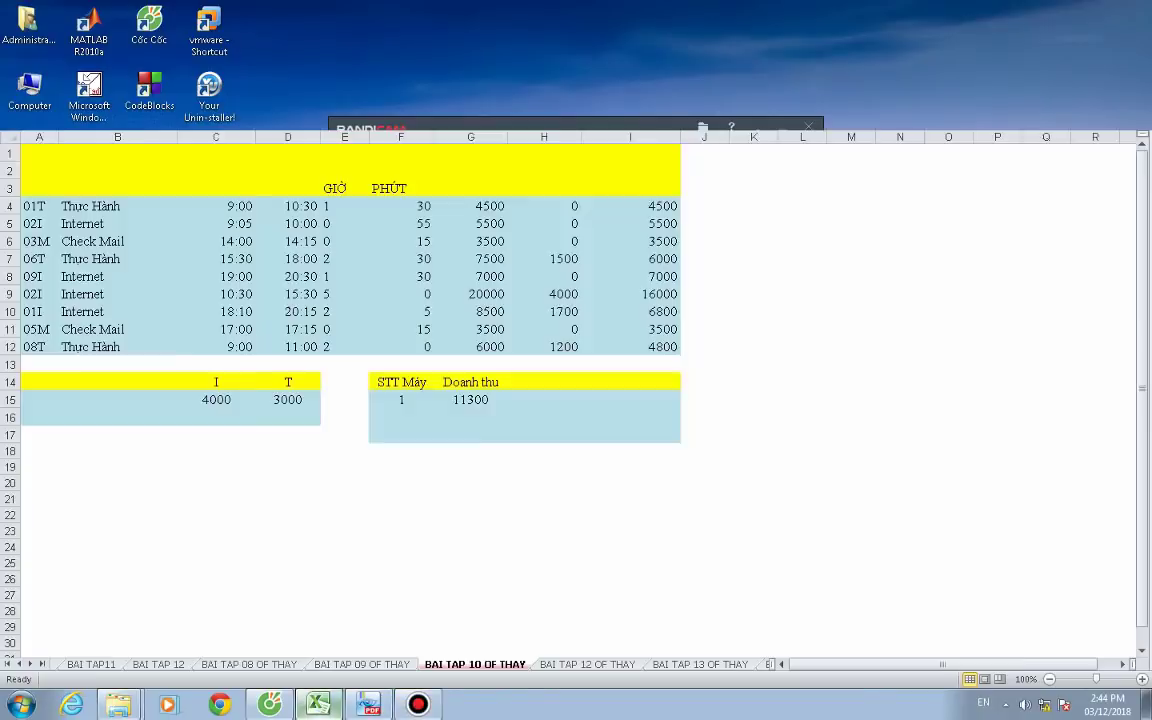
{"action": "scroll", "coordinate": [570, 390], "scroll_direction": "down", "scroll_amount": 1}
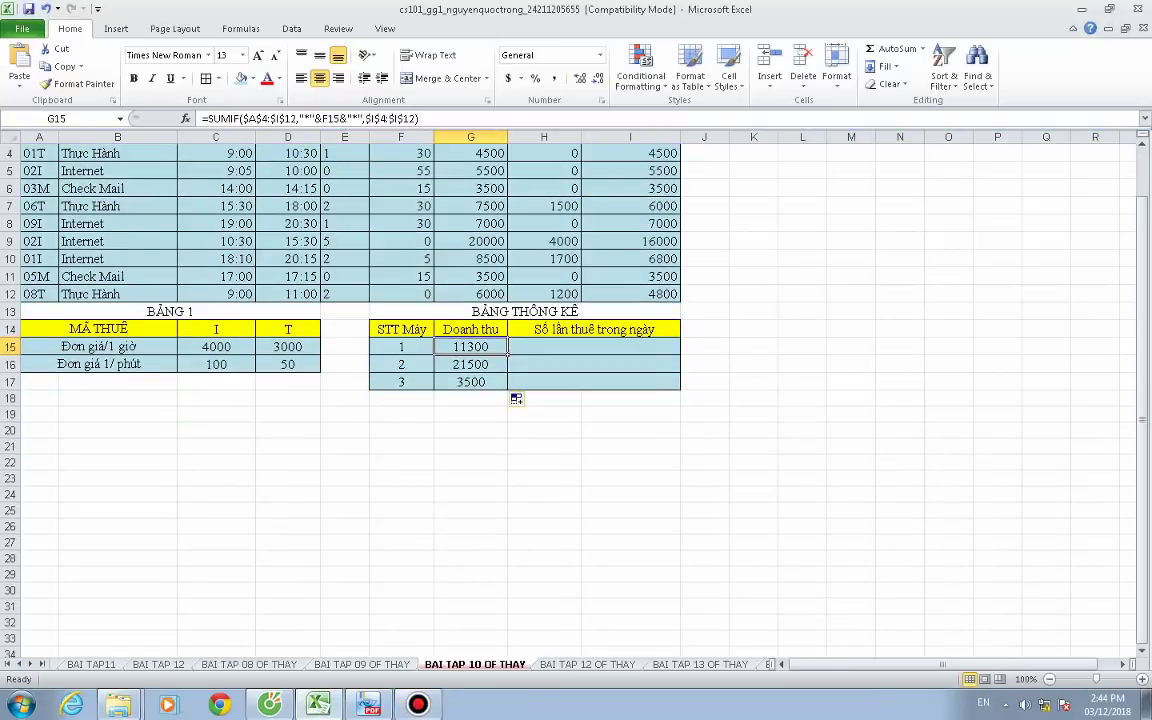
{"action": "scroll", "coordinate": [570, 390], "scroll_direction": "up", "scroll_amount": 1}
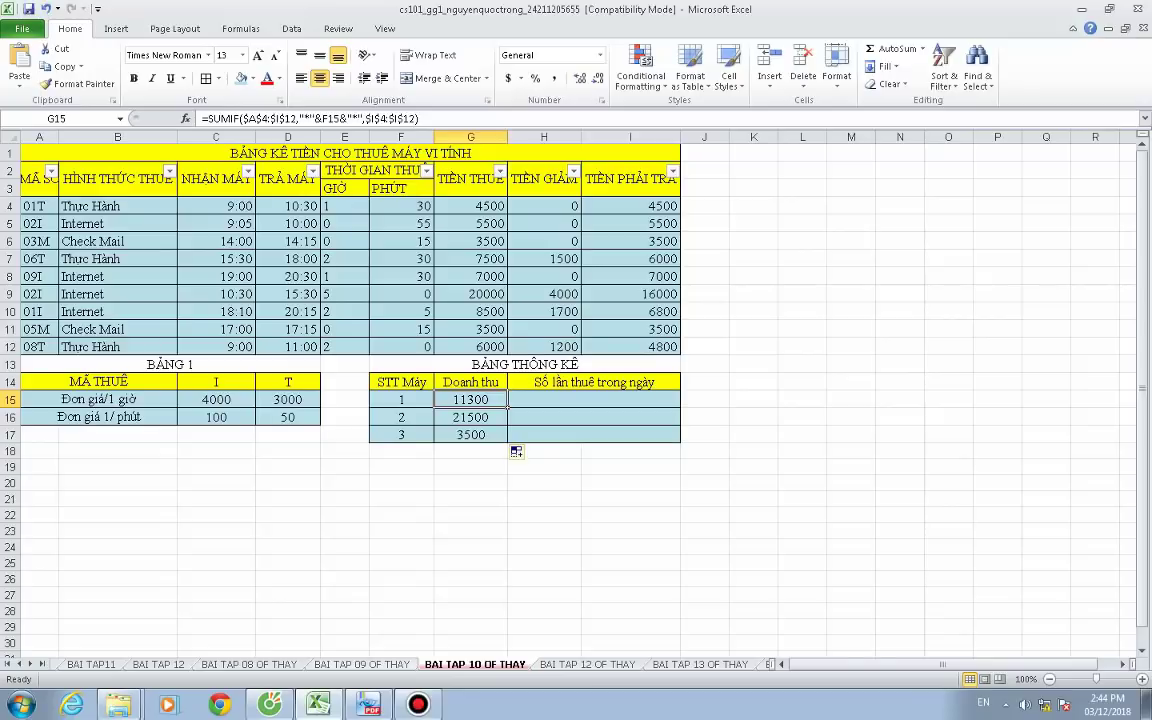
{"action": "left_click", "coordinate": [418, 705]}
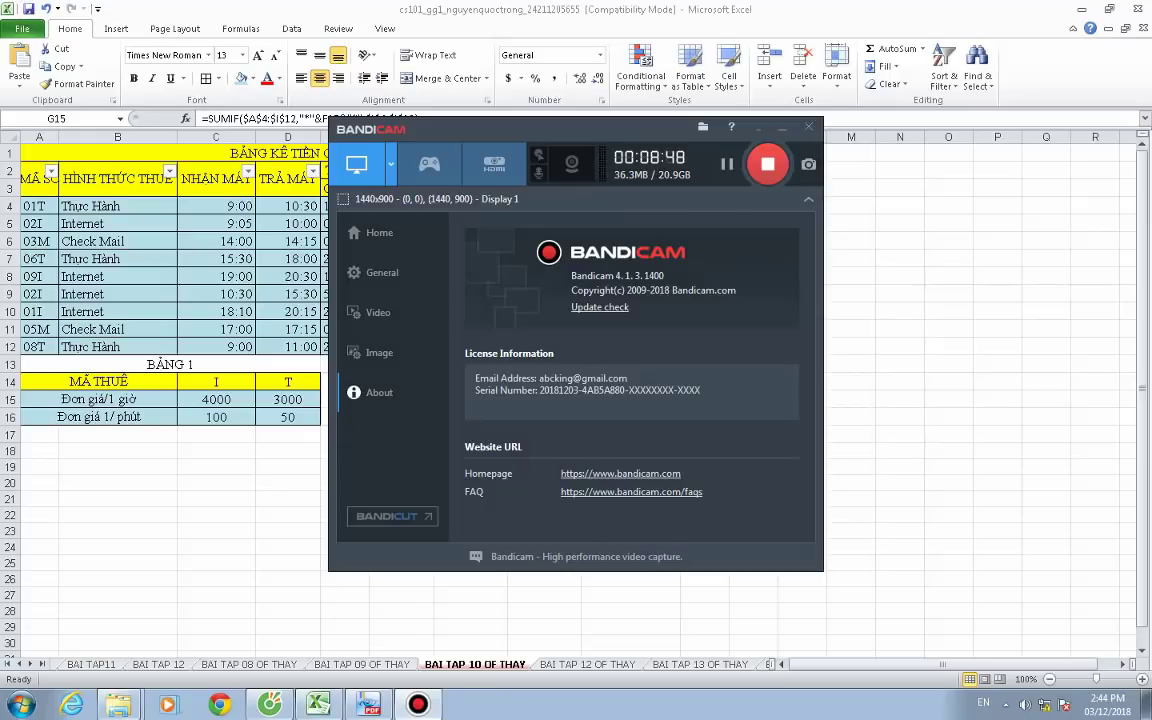
{"action": "key", "text": "alt+Tab"}
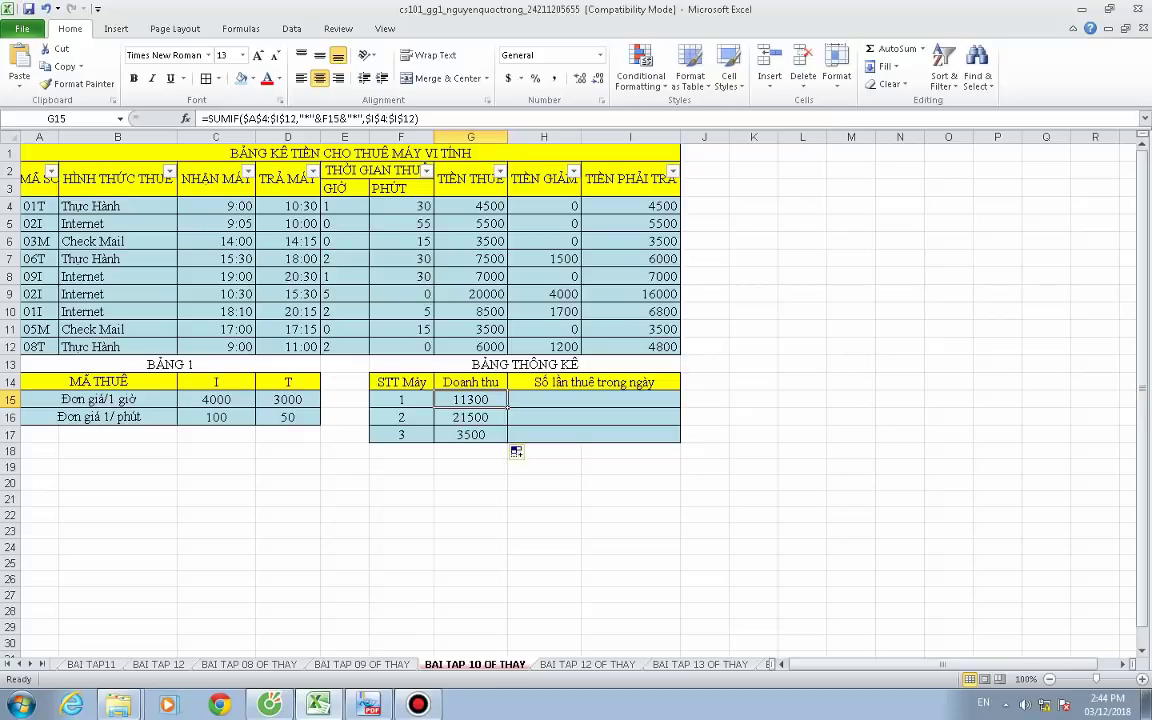
Look at the Local Disk (C:) folder window, then bring up the Bài Số 10 exercise PDF
{"action": "key", "text": "alt+Tab"}
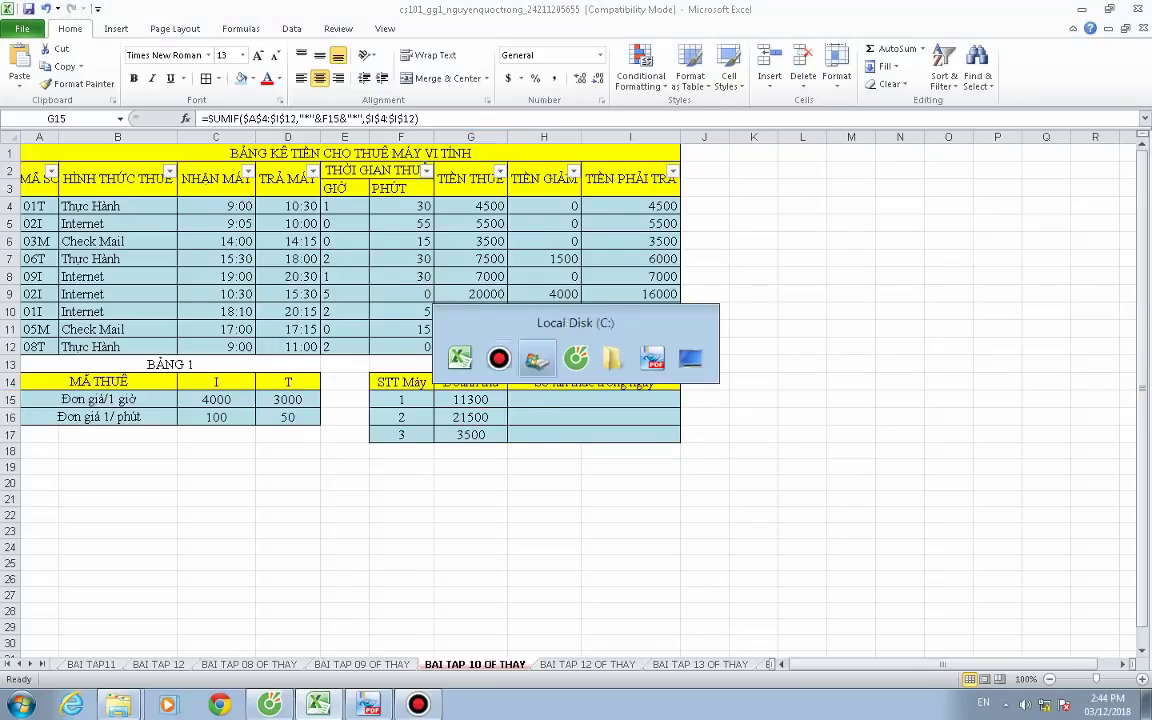
{"action": "key", "text": "Tab"}
{"action": "key", "text": "Tab"}
{"action": "key", "text": "Tab"}
{"action": "key", "text": "Tab"}
{"action": "key", "text": "Tab"}
{"action": "key", "text": "Tab"}
{"action": "key", "text": "Tab"}
{"action": "key", "text": "Tab"}
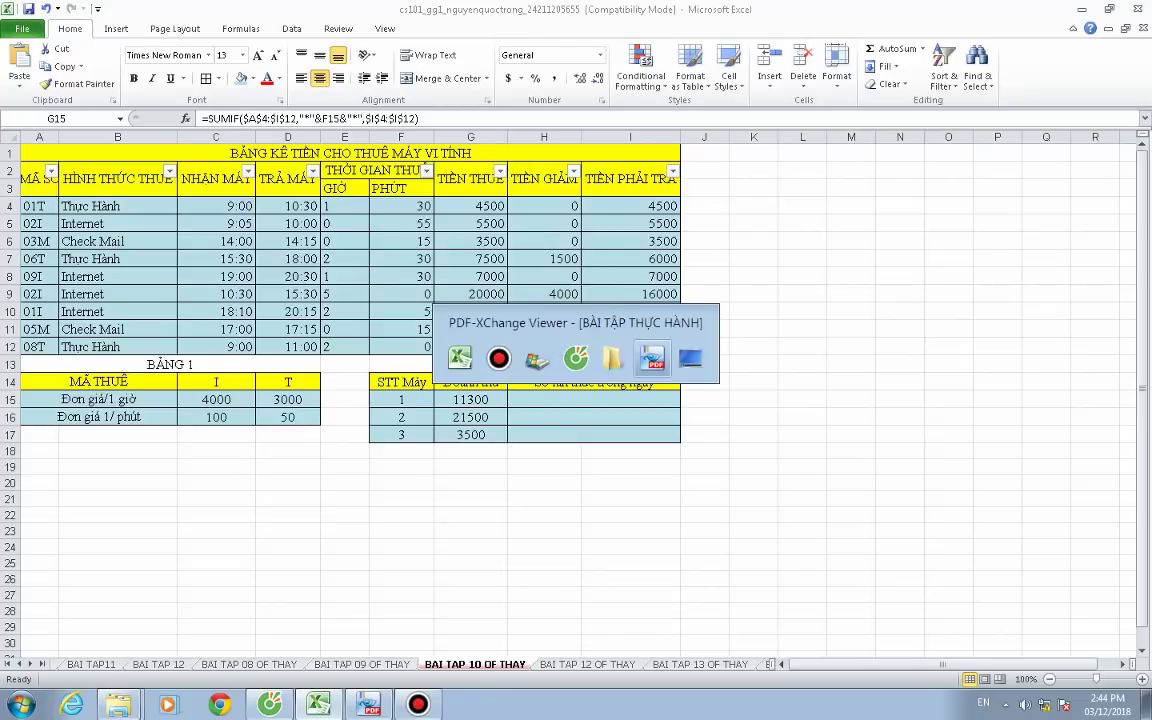
{"action": "key", "text": "Tab"}
{"action": "key", "text": "Tab"}
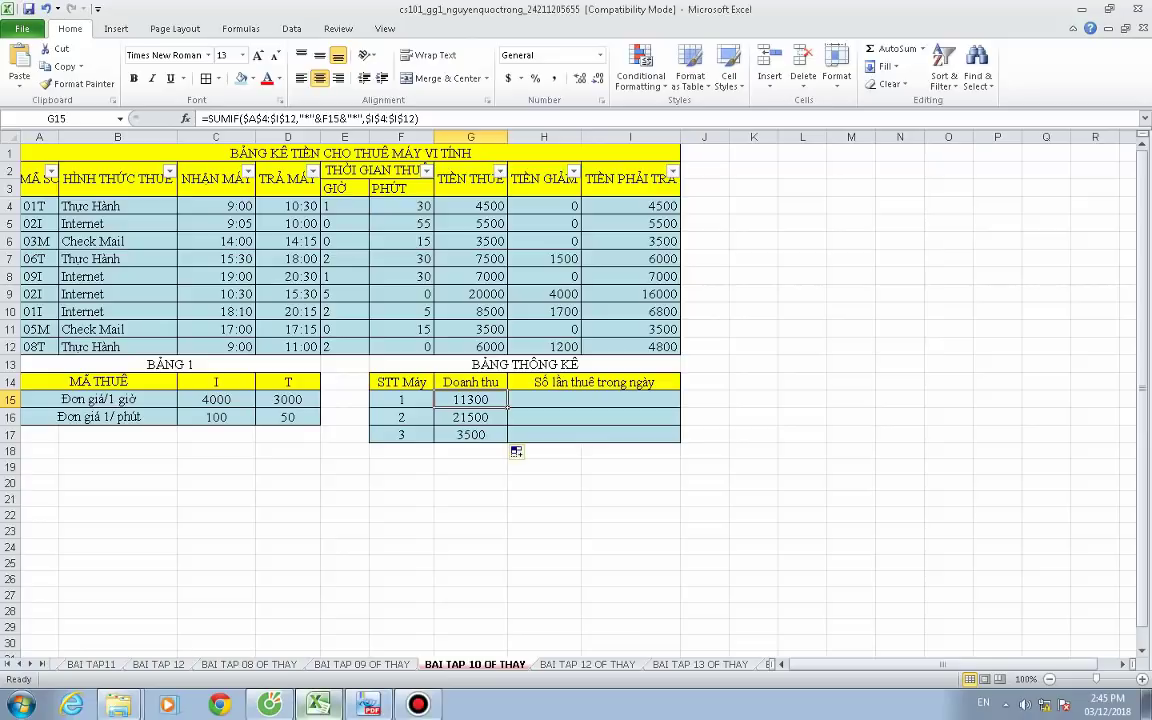
{"action": "mouse_move", "coordinate": [369, 705]}
{"action": "key", "text": "alt+Tab"}
{"action": "key", "text": "Tab"}
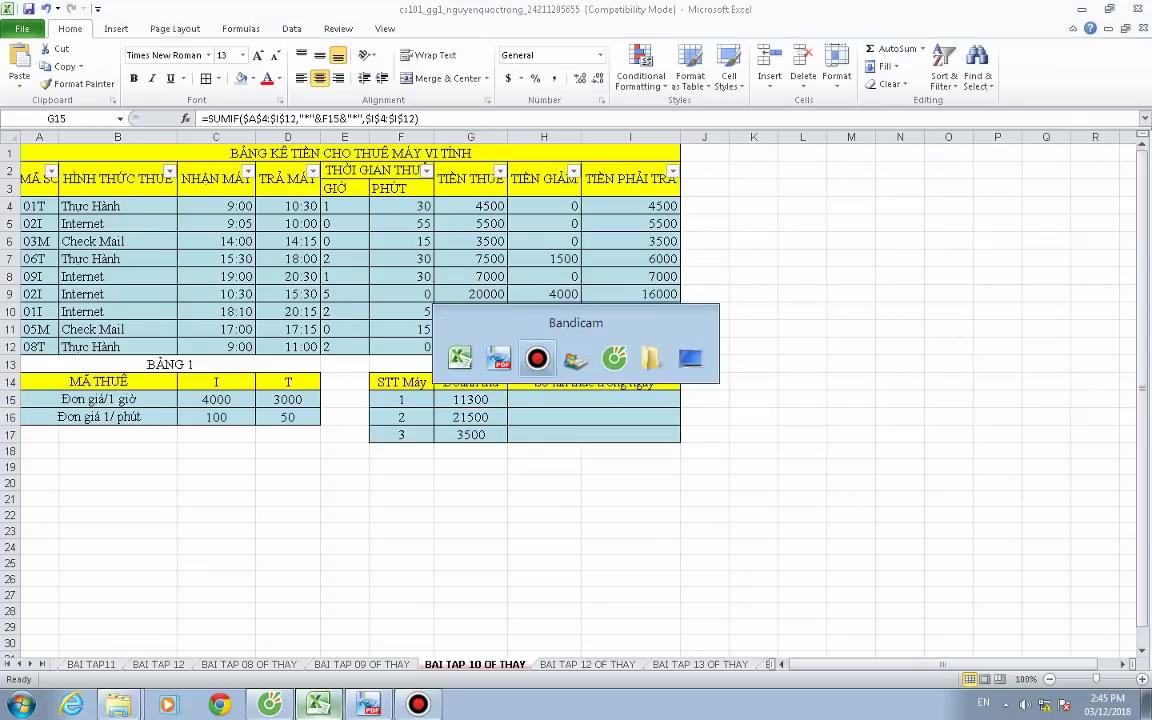
{"action": "key", "text": "Tab"}
{"action": "key", "text": "Tab"}
{"action": "key", "text": "Tab"}
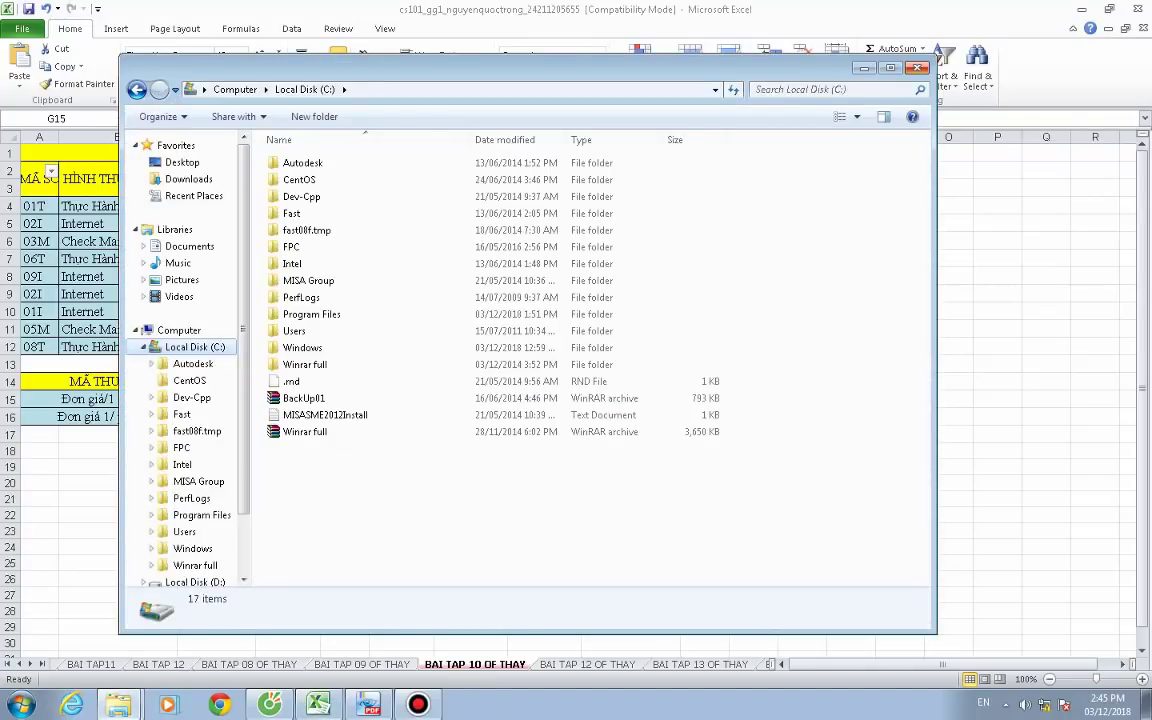
{"action": "key", "text": "alt+Tab"}
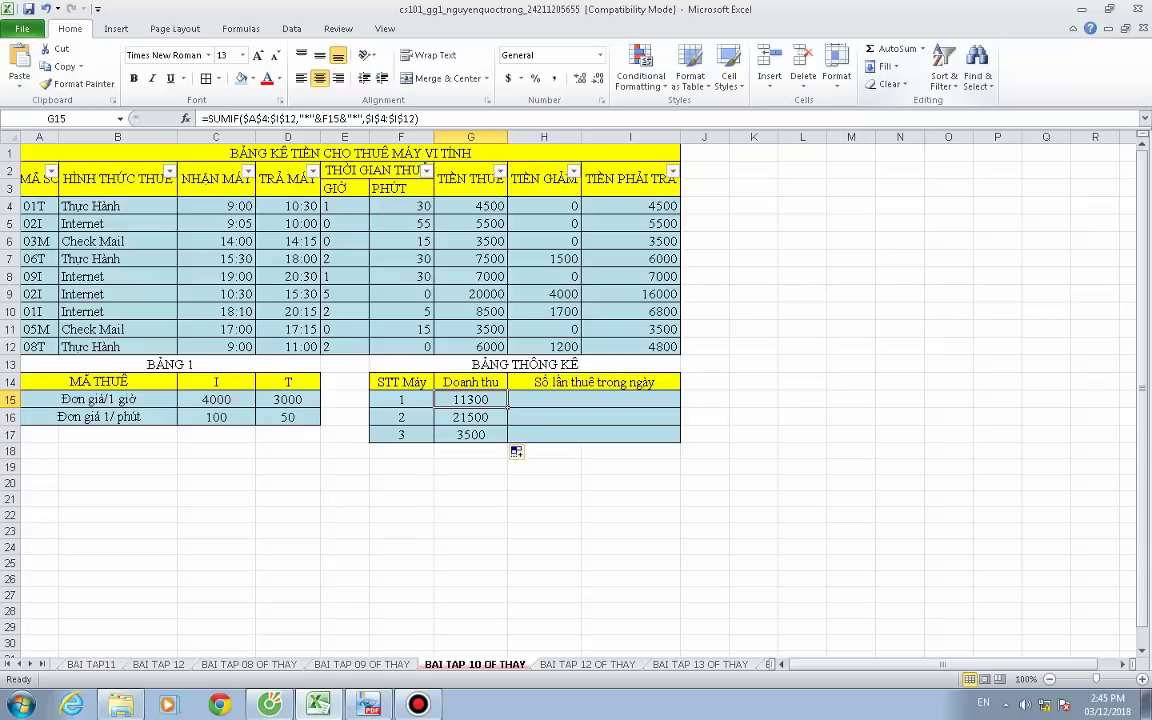
{"action": "key", "text": "alt+Tab"}
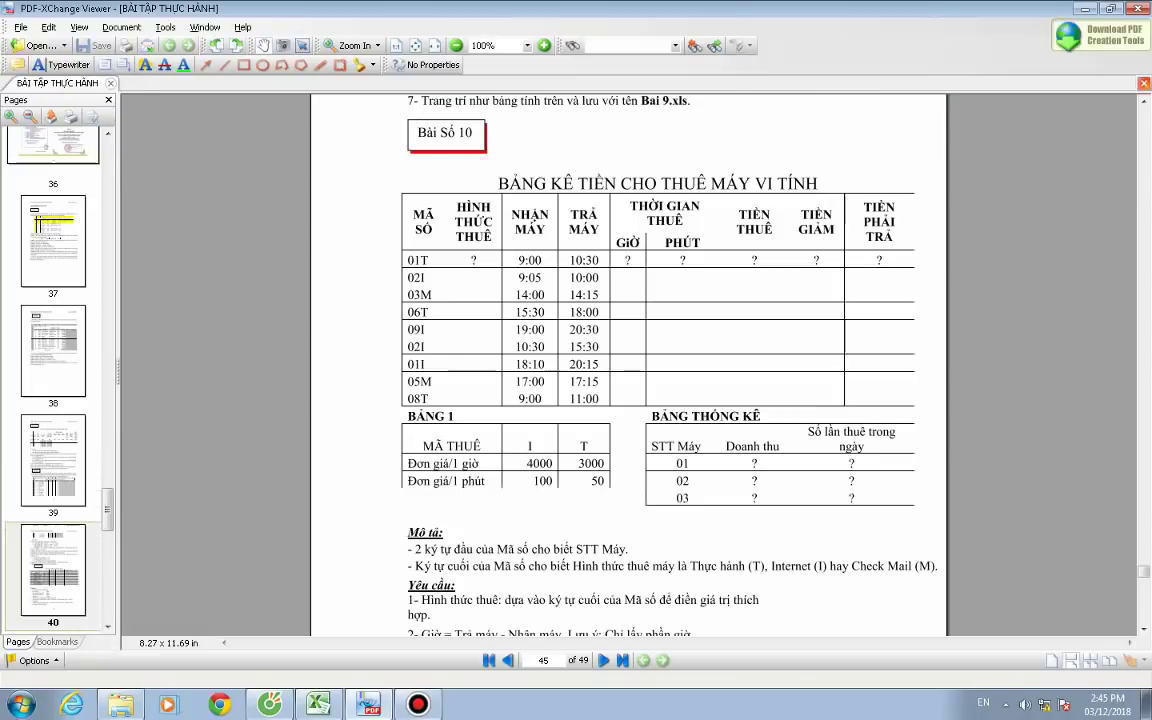
Cycle the open windows toward the Cốc Cốc browser showing Google Drive
{"action": "key", "text": "alt+Tab"}
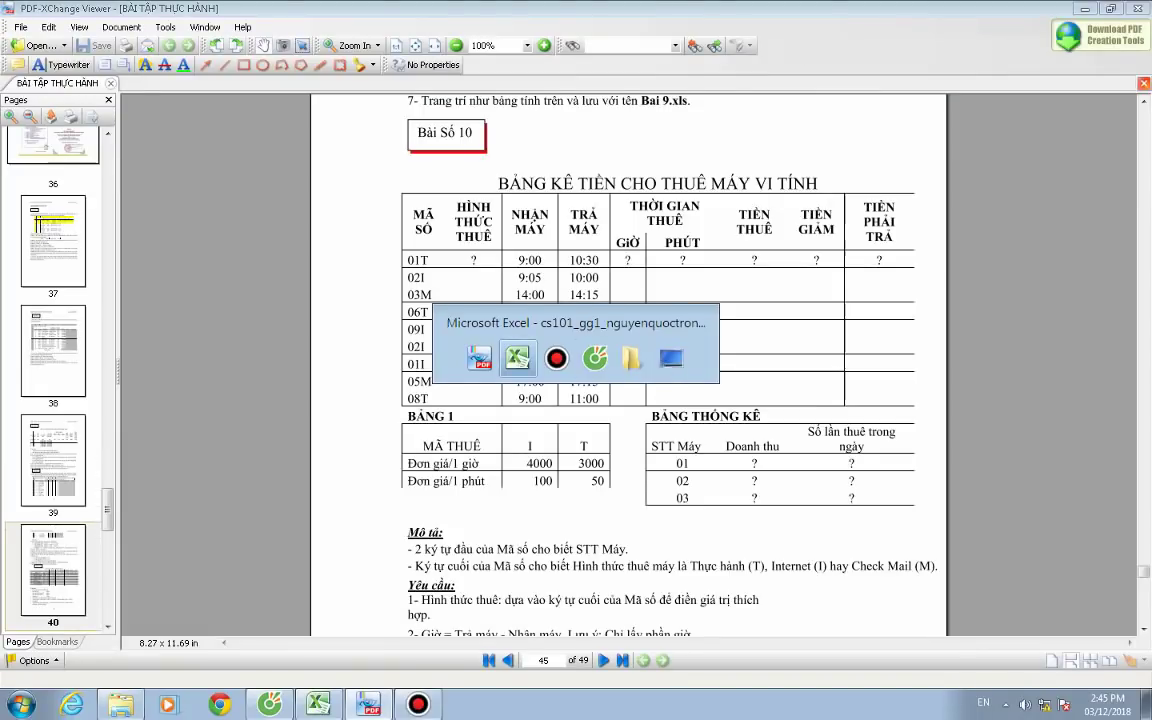
{"action": "key", "text": "Tab"}
{"action": "key", "text": "Tab"}
{"action": "key", "text": "Tab"}
{"action": "key", "text": "Tab"}
{"action": "key", "text": "Tab"}
{"action": "key", "text": "Tab"}
{"action": "key", "text": "Tab"}
{"action": "key", "text": "Tab"}
{"action": "key", "text": "Tab"}
{"action": "key", "text": "Tab"}
{"action": "key", "text": "Tab"}
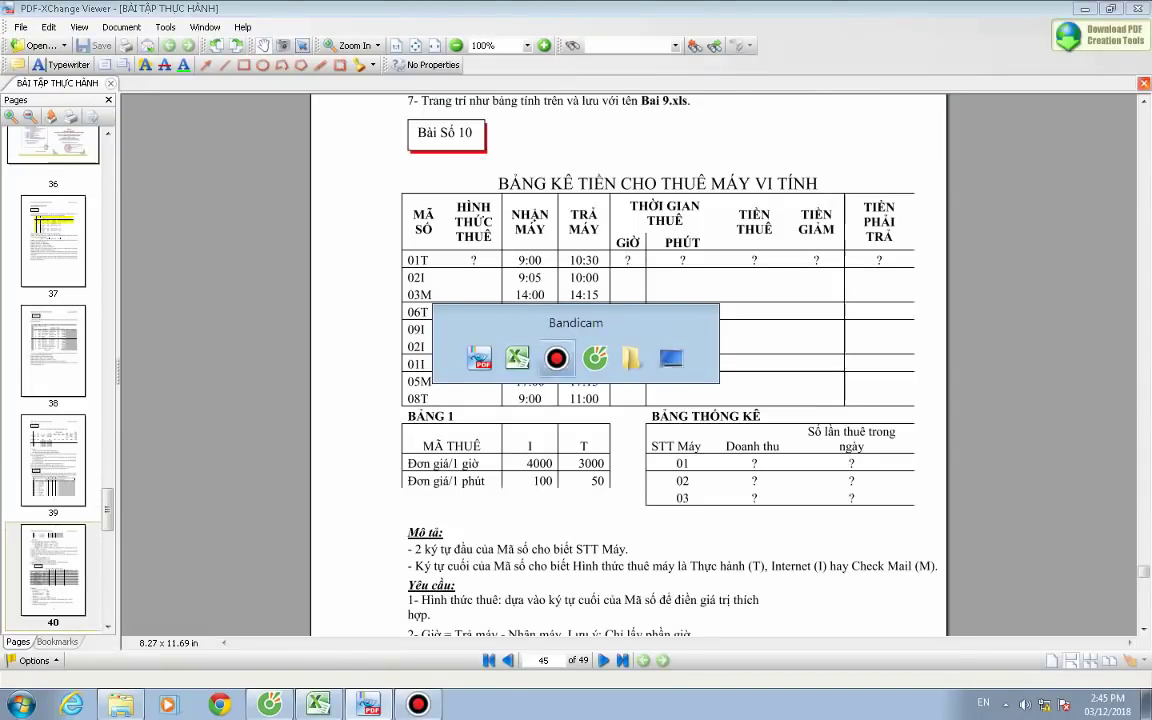
{"action": "key", "text": "Tab"}
{"action": "key", "text": "Tab"}
{"action": "key", "text": "Tab"}
{"action": "key", "text": "Tab"}
{"action": "key", "text": "Tab"}
{"action": "key", "text": "Tab"}
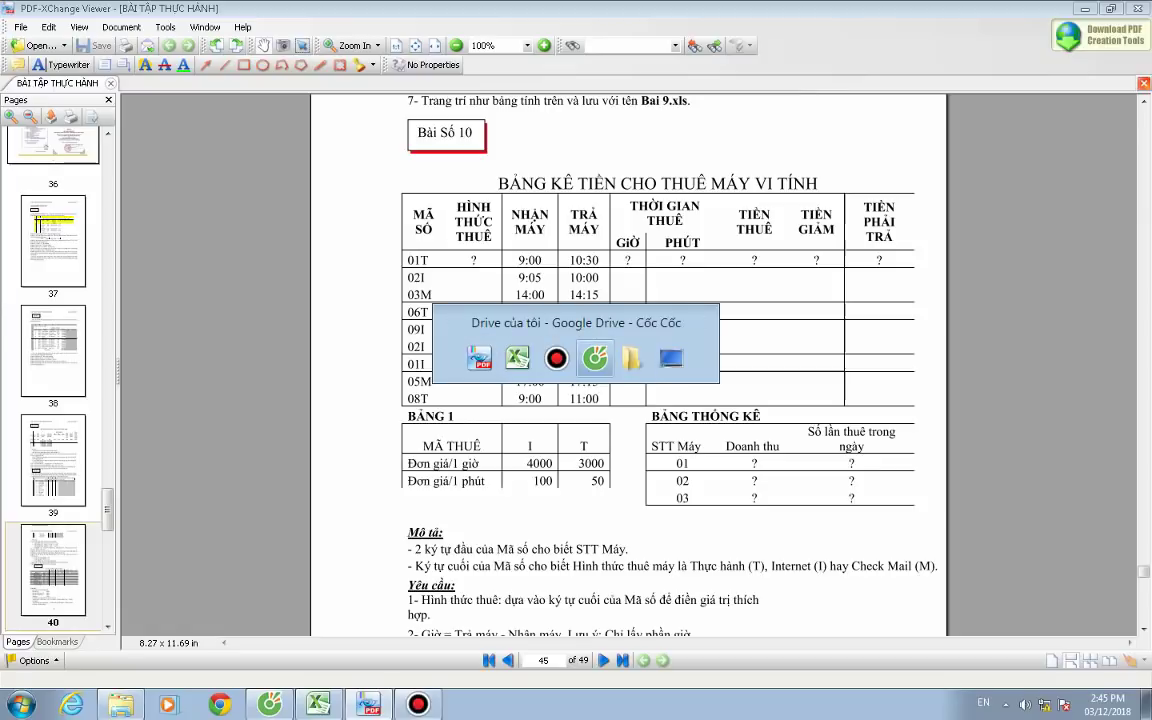
Reload Google Drive's 'Drive của tôi' page and snap the browser to the right half
{"action": "key", "text": "alt"}
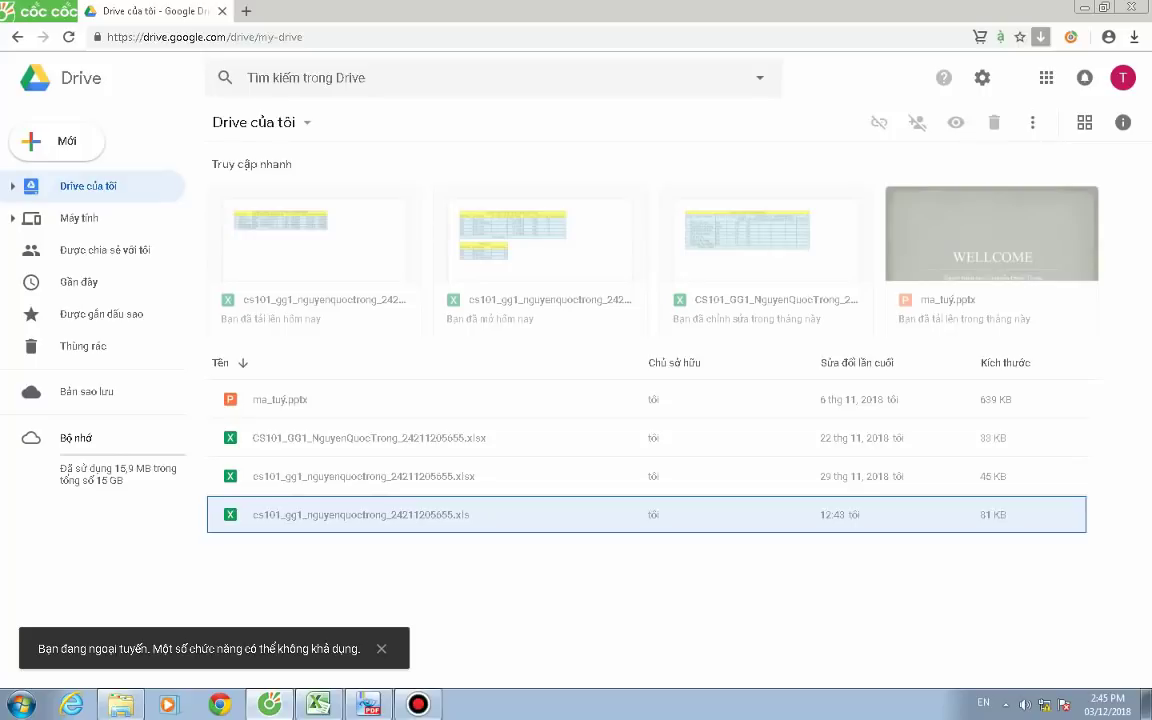
{"action": "key", "text": "F5"}
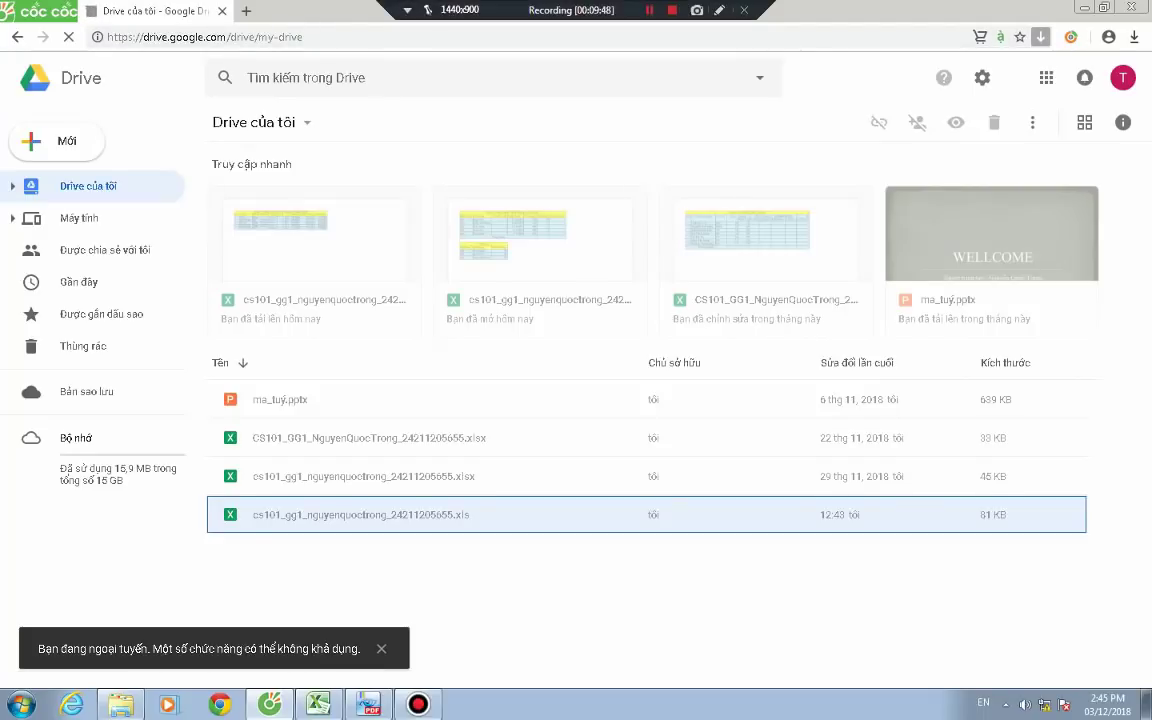
{"action": "key", "text": "super+Right"}
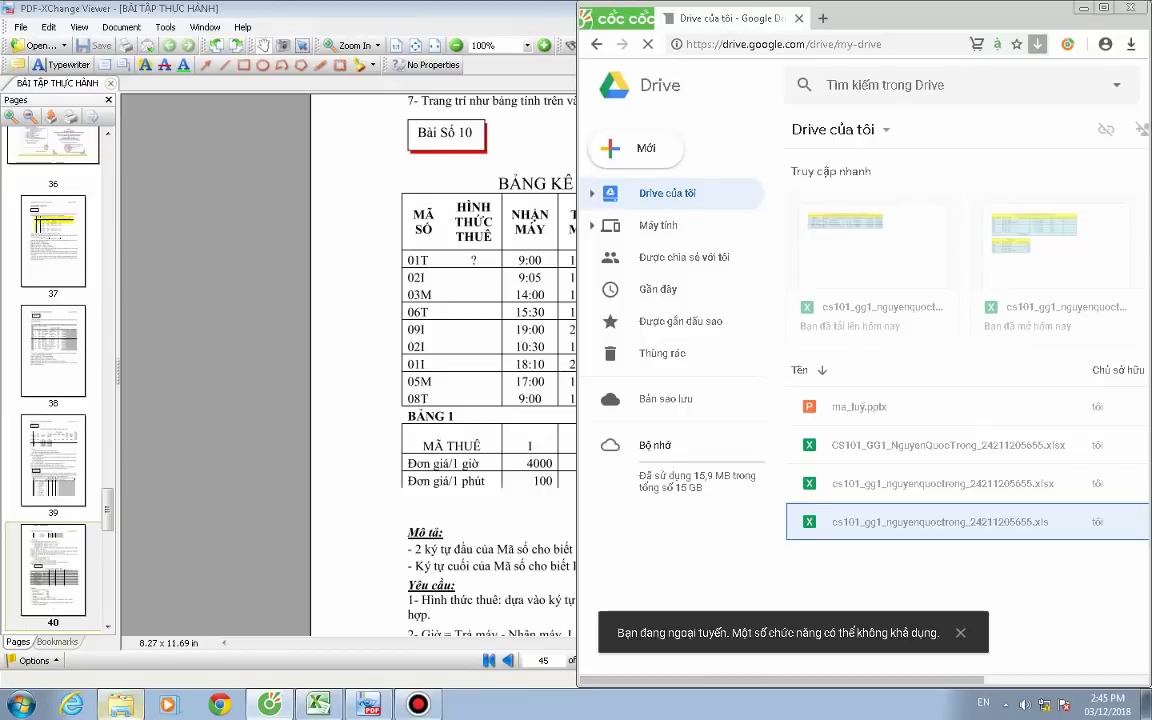
Save the workbook in its older Excel format, accepting the Compatibility Checker warning
{"action": "left_click", "coordinate": [120, 705]}
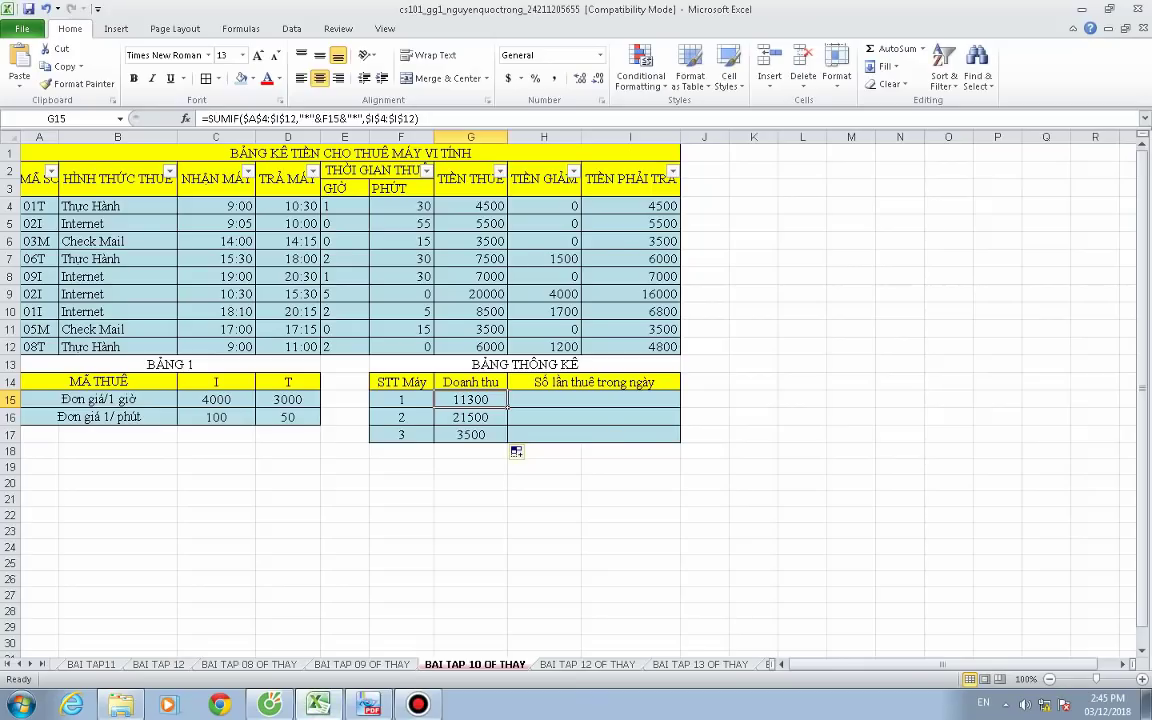
{"action": "key", "text": "ctrl+s"}
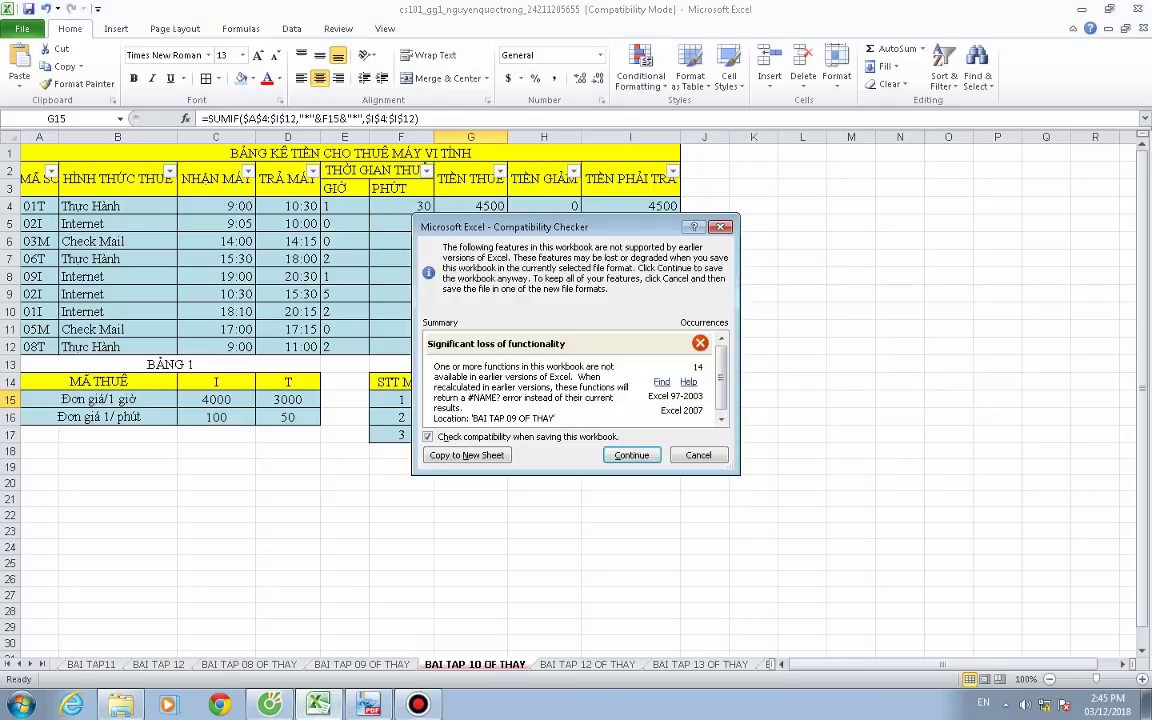
{"action": "key", "text": "Return"}
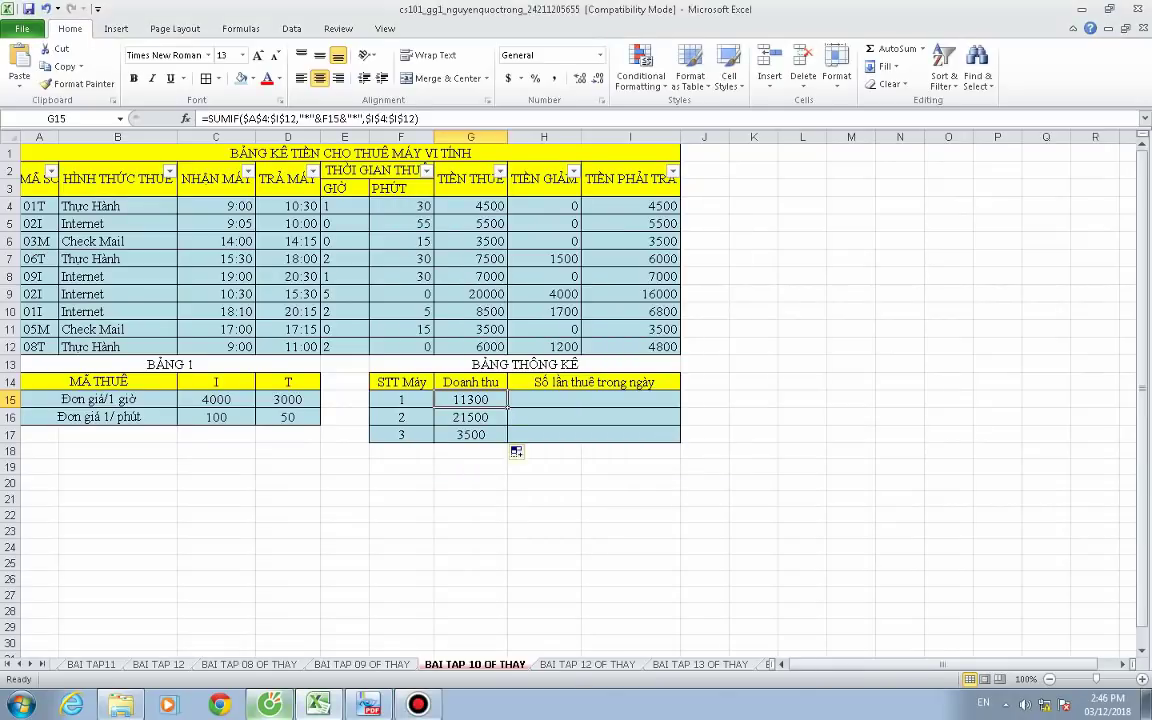
{"action": "key", "text": "alt+Tab"}
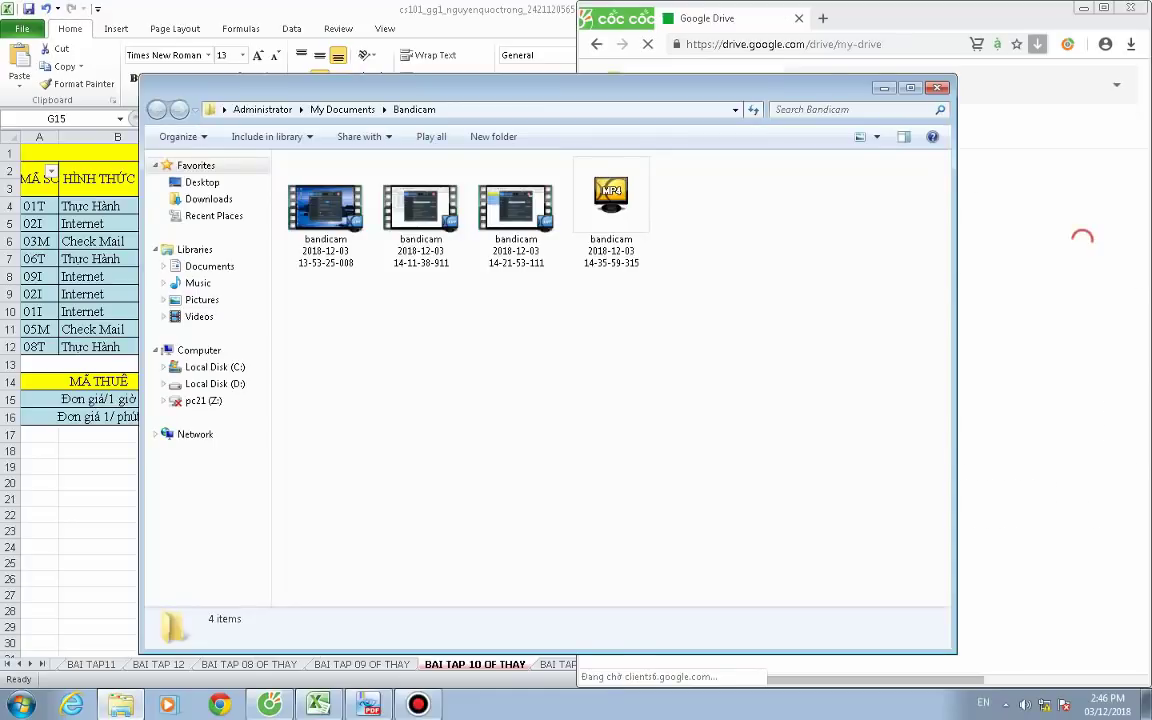
Upload the saved Excel workbook from Downloads into My Drive by dragging it onto the Drive page
{"action": "left_click", "coordinate": [208, 198]}
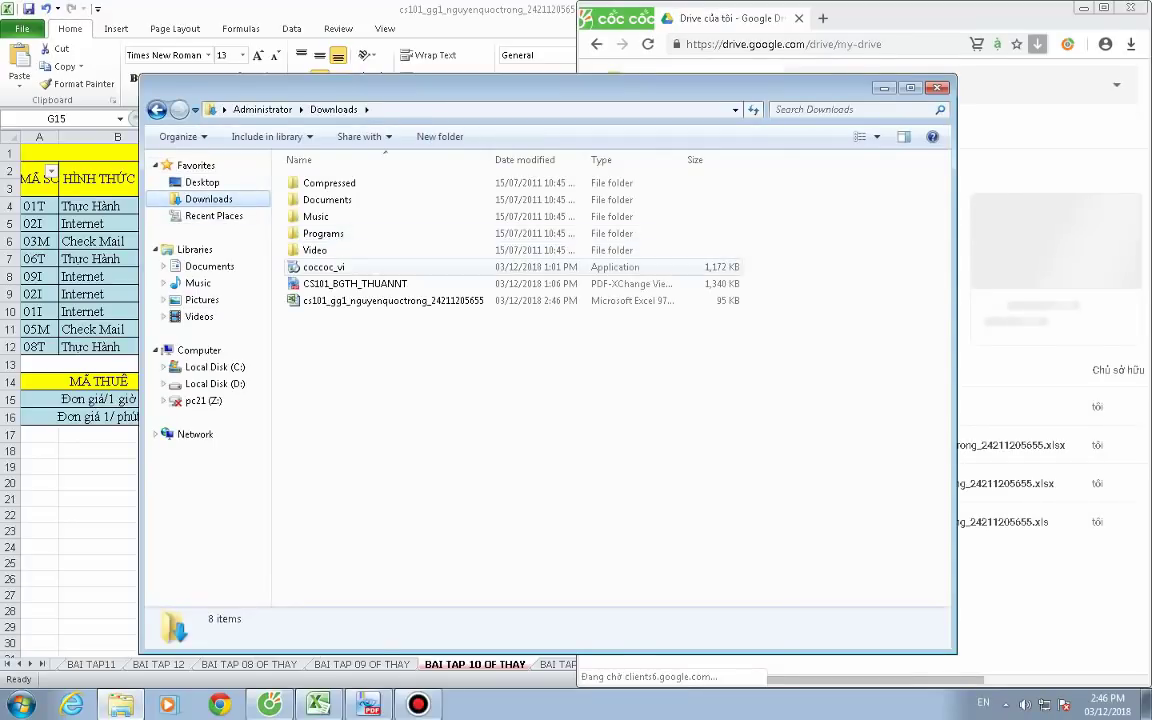
{"action": "left_click_drag", "start_coordinate": [395, 300], "coordinate": [1032, 522]}
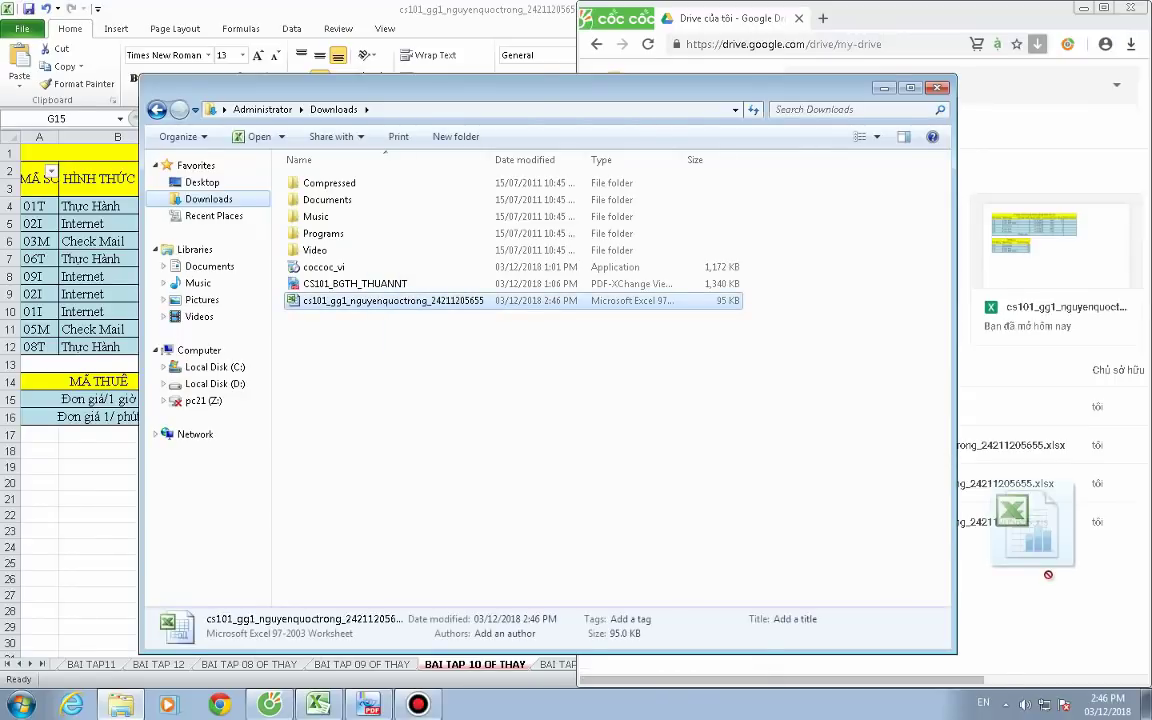
{"action": "left_click_drag", "start_coordinate": [1032, 522], "coordinate": [1030, 528]}
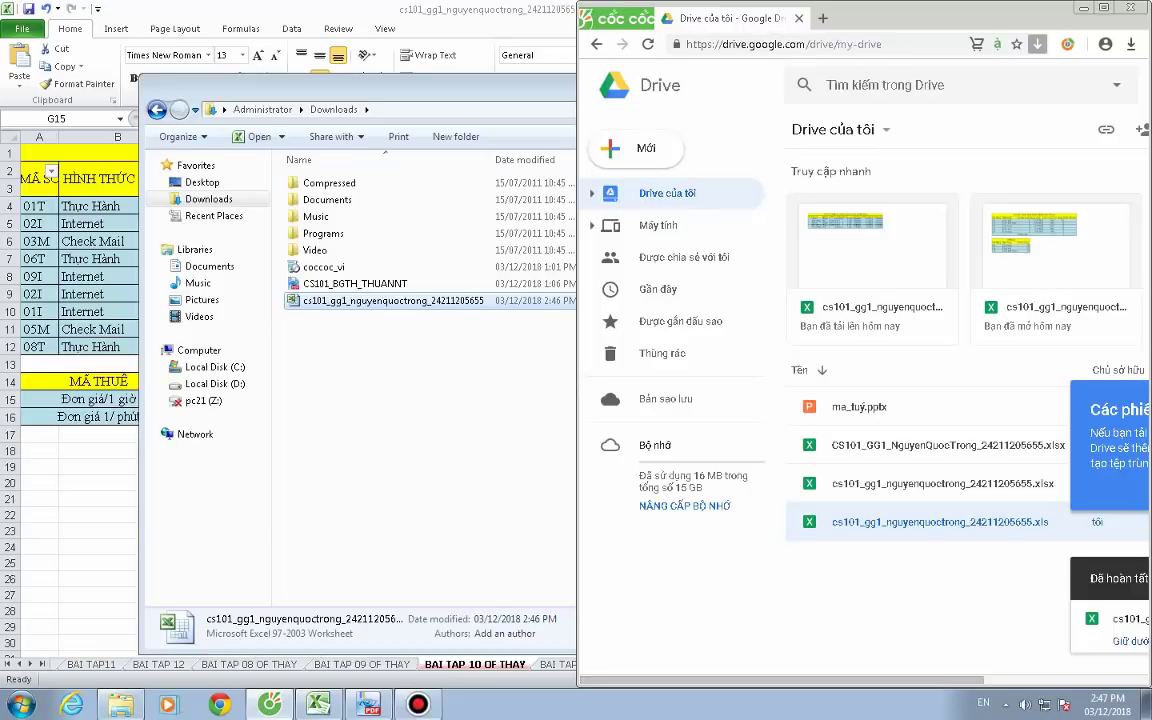
Cycle to the Downloads Explorer window and close it with Alt+F4
{"action": "key", "text": "alt+Tab"}
{"action": "key", "text": "Tab"}
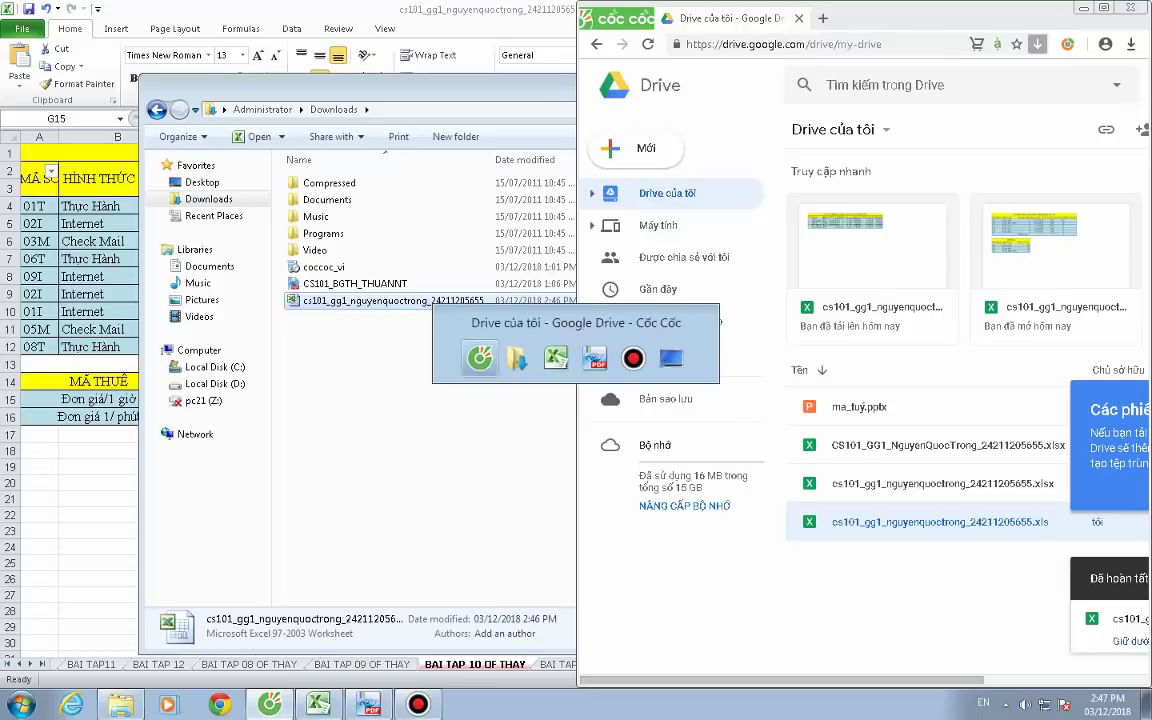
{"action": "key", "text": "Tab"}
{"action": "key", "text": "shift+Tab"}
{"action": "key", "text": "shift+Tab"}
{"action": "key", "text": "shift+Tab"}
{"action": "key", "text": "shift+Tab"}
{"action": "key", "text": "shift+Tab"}
{"action": "key", "text": "shift+Tab"}
{"action": "key", "text": "shift+Tab"}
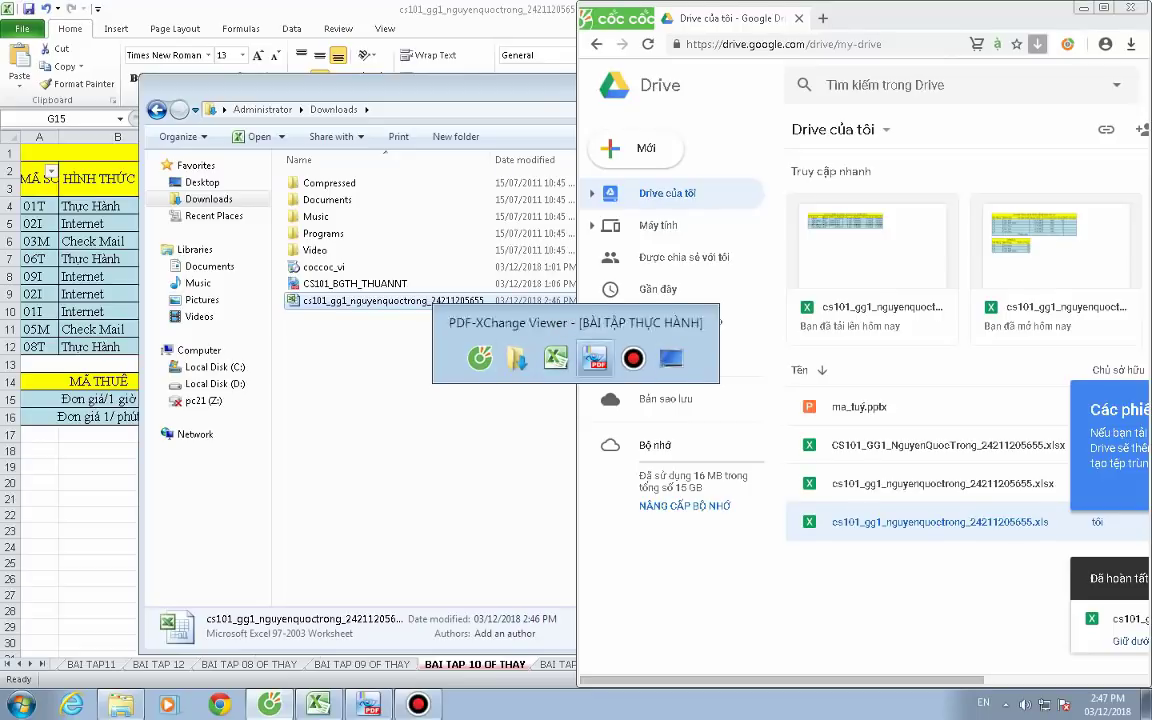
{"action": "key", "text": "shift+Tab"}
{"action": "key", "text": "shift+Tab"}
{"action": "key", "text": "shift+Tab"}
{"action": "key", "text": "shift+Tab"}
{"action": "key", "text": "shift+Tab"}
{"action": "key", "text": "shift+Tab"}
{"action": "key", "text": "shift+Tab"}
{"action": "key", "text": "shift+Tab"}
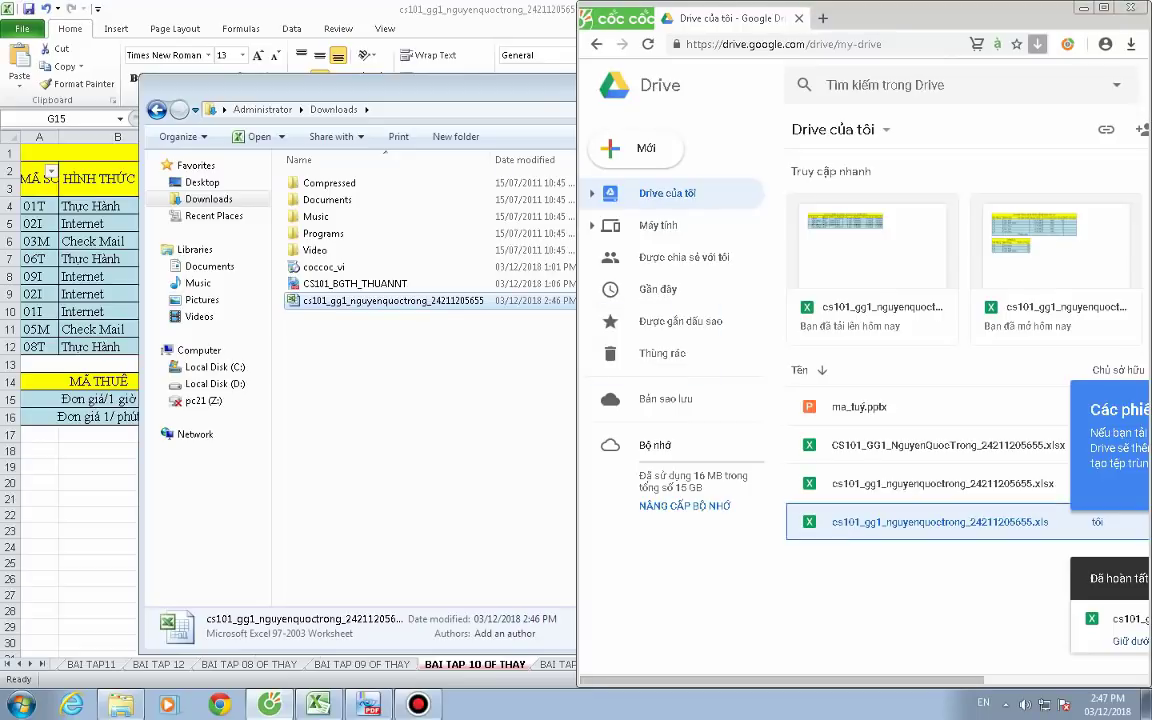
{"action": "key", "text": "alt+Tab"}
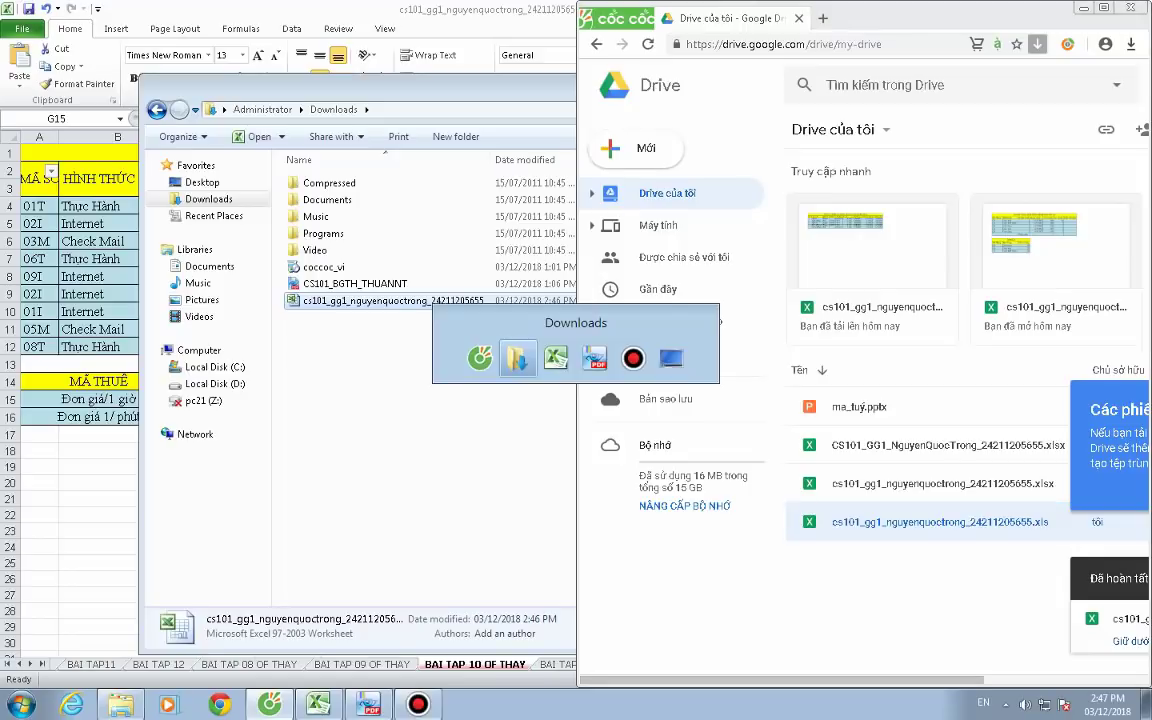
{"action": "key", "text": "Tab"}
{"action": "key", "text": "Tab"}
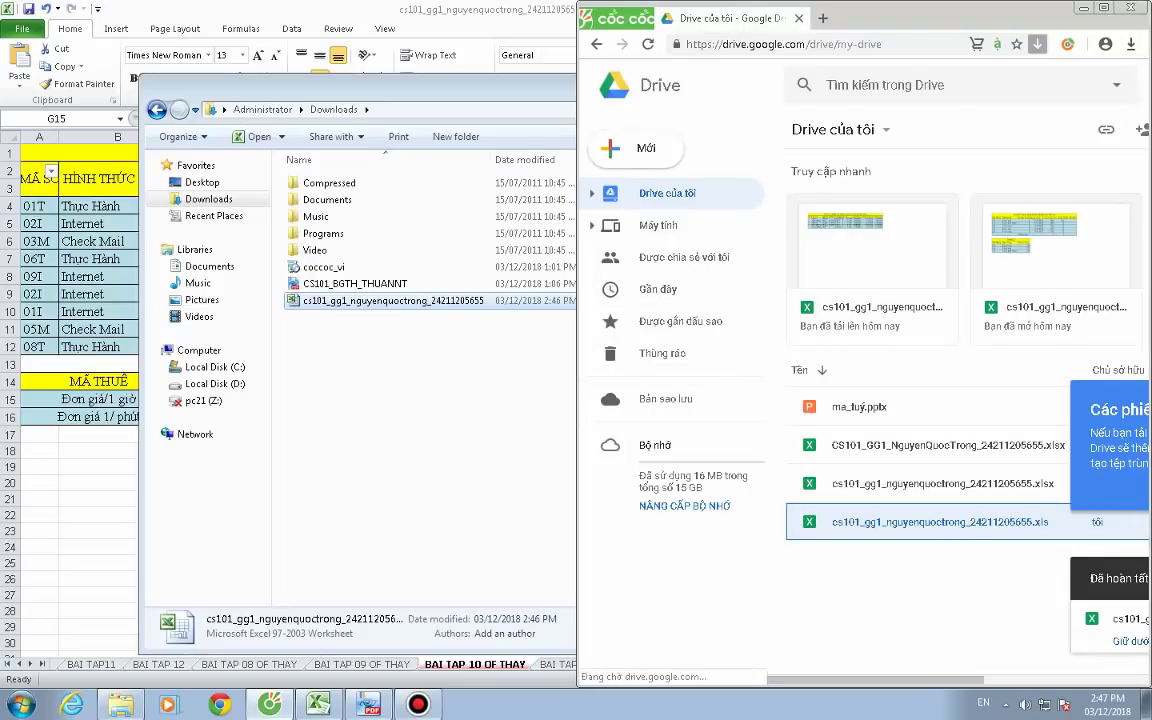
{"action": "key", "text": "alt+Tab"}
{"action": "key", "text": "shift+Tab"}
{"action": "key", "text": "shift+Tab"}
{"action": "key", "text": "Tab"}
{"action": "key", "text": "Tab"}
{"action": "key", "text": "Tab"}
{"action": "key", "text": "shift+Tab"}
{"action": "key", "text": "shift+Tab"}
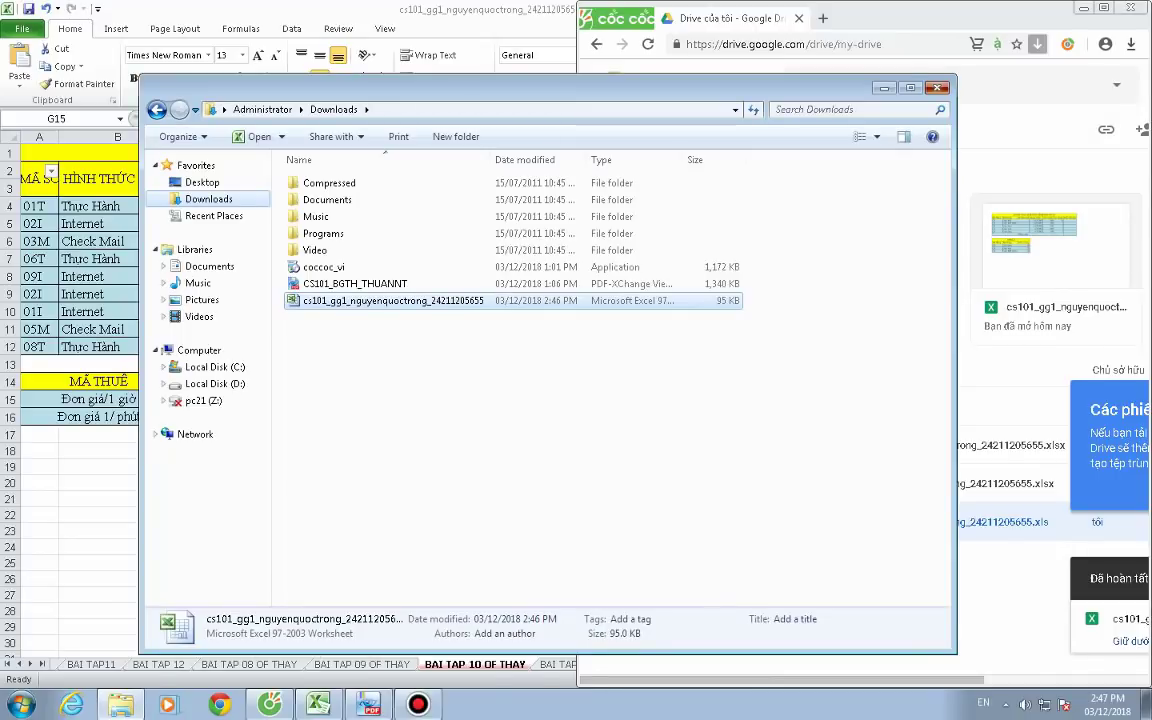
{"action": "key", "text": "alt+F4"}
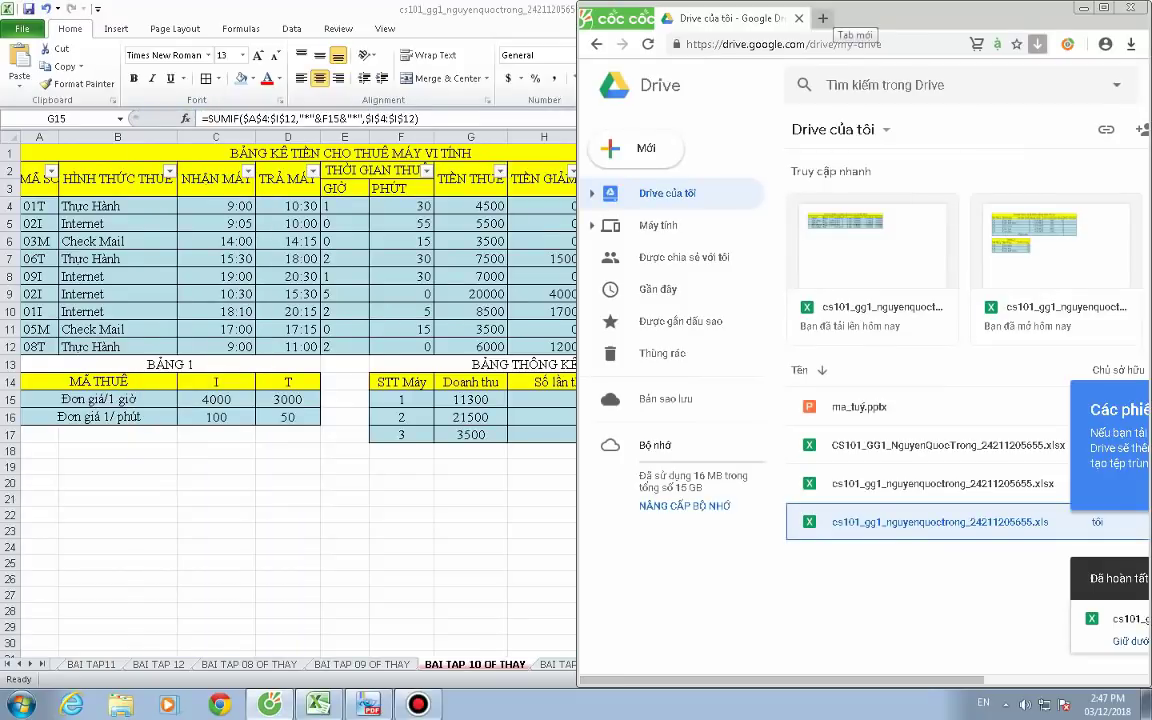
Search Google in a new tab for 'cách để alt tab chay mãi' and maximize the browser
{"action": "key", "text": "ctrl+t"}
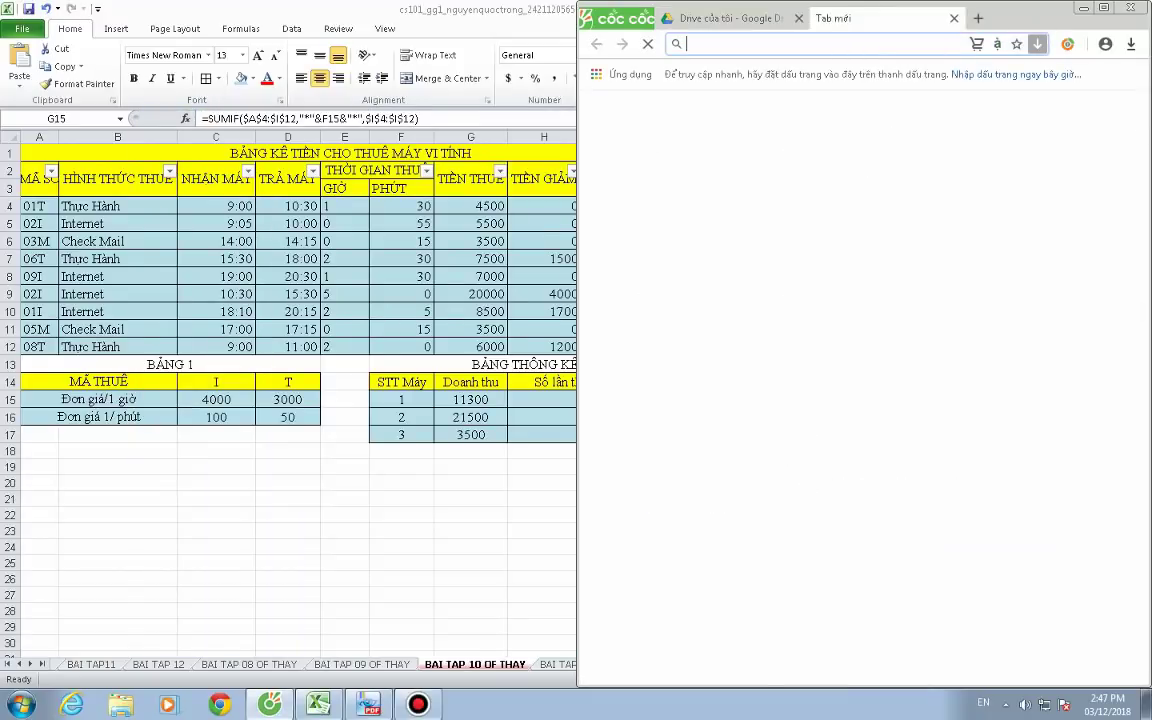
{"action": "type", "text": "c"}
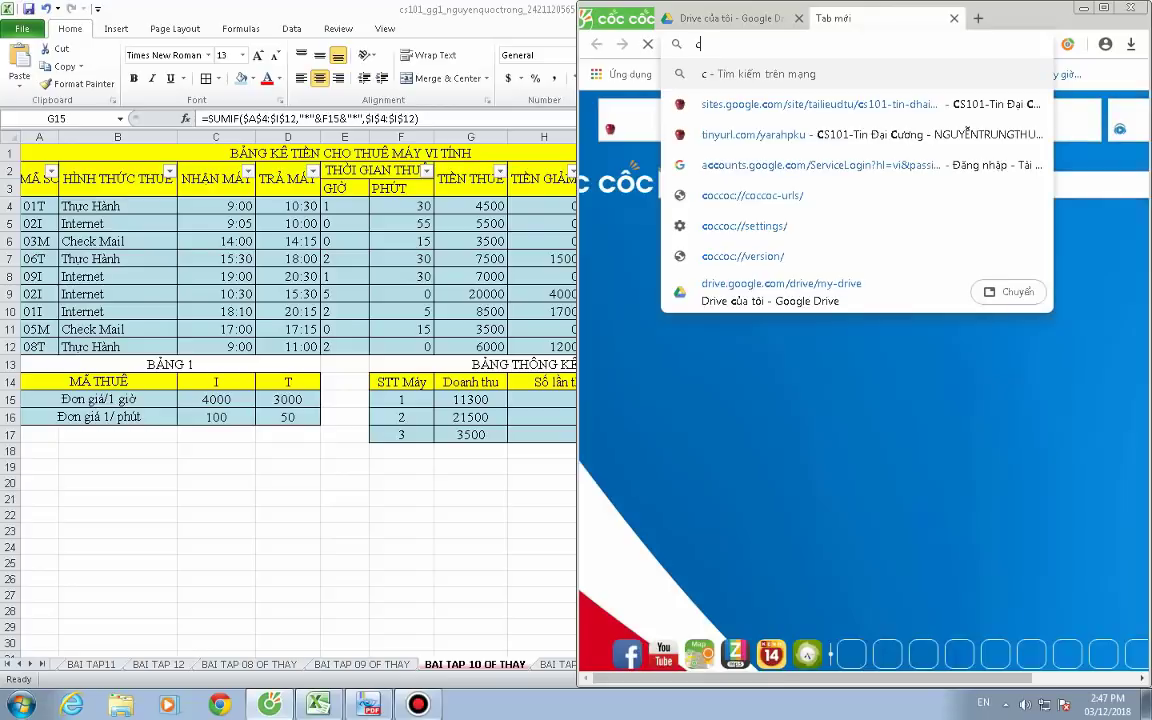
{"action": "type", "text": "ách đế"}
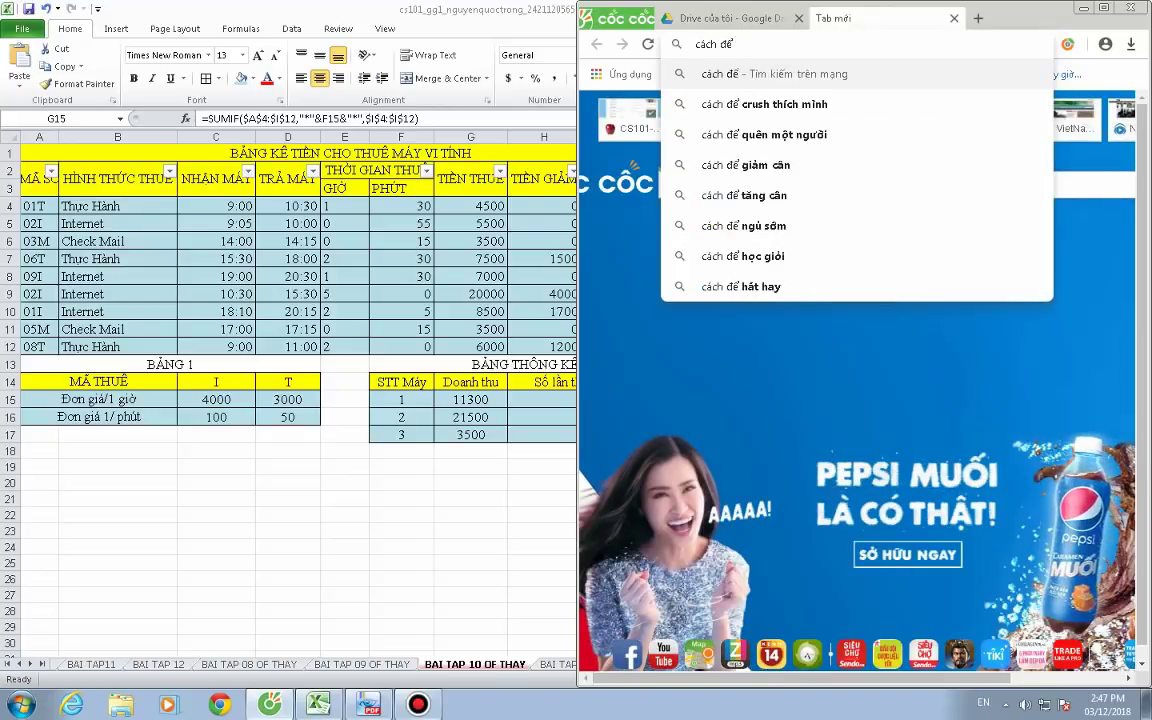
{"action": "type", "text": " a"}
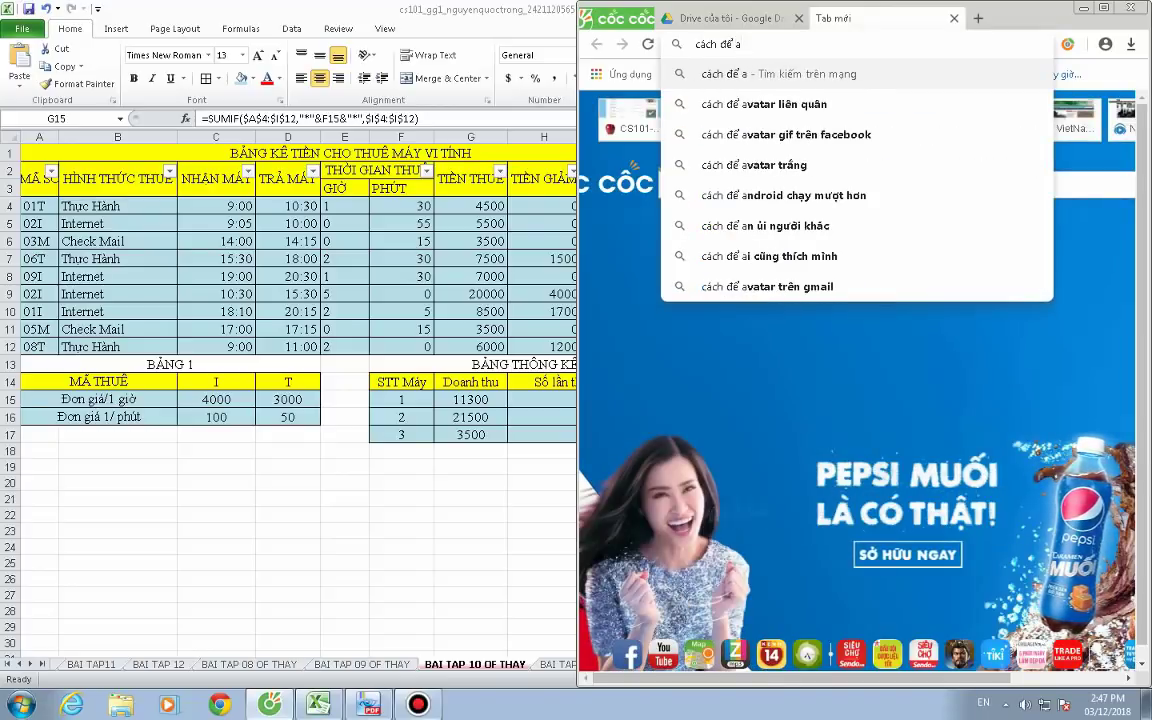
{"action": "type", "text": "lt"}
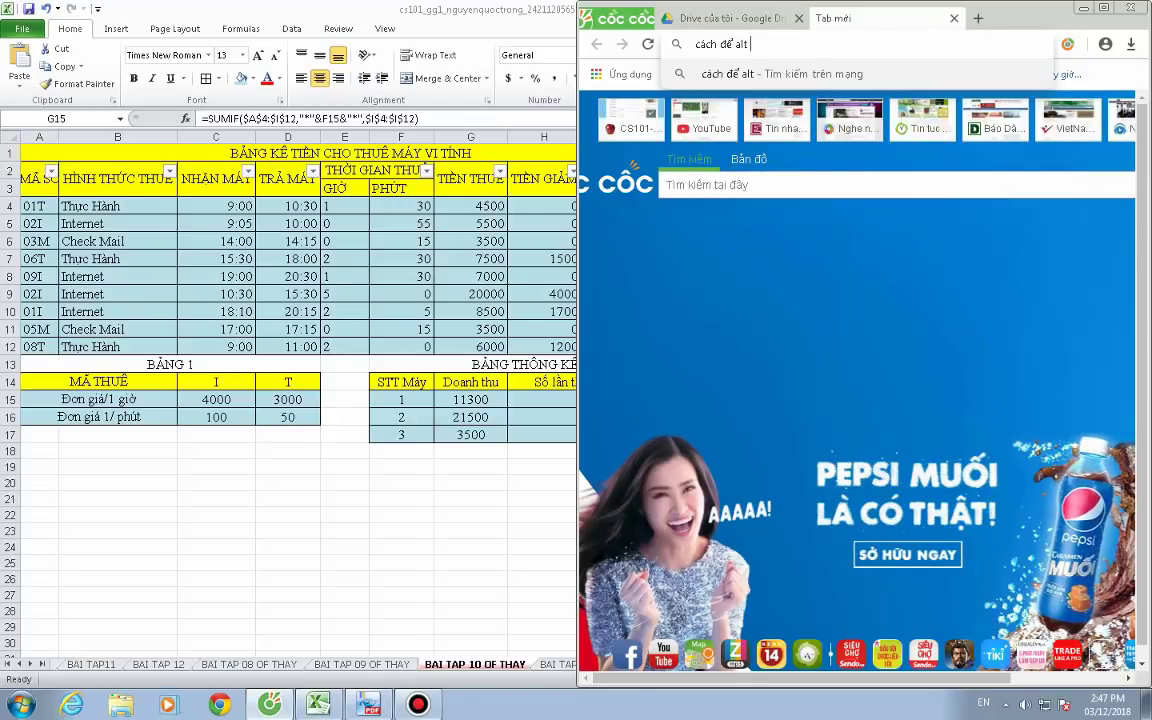
{"action": "type", "text": " tab"}
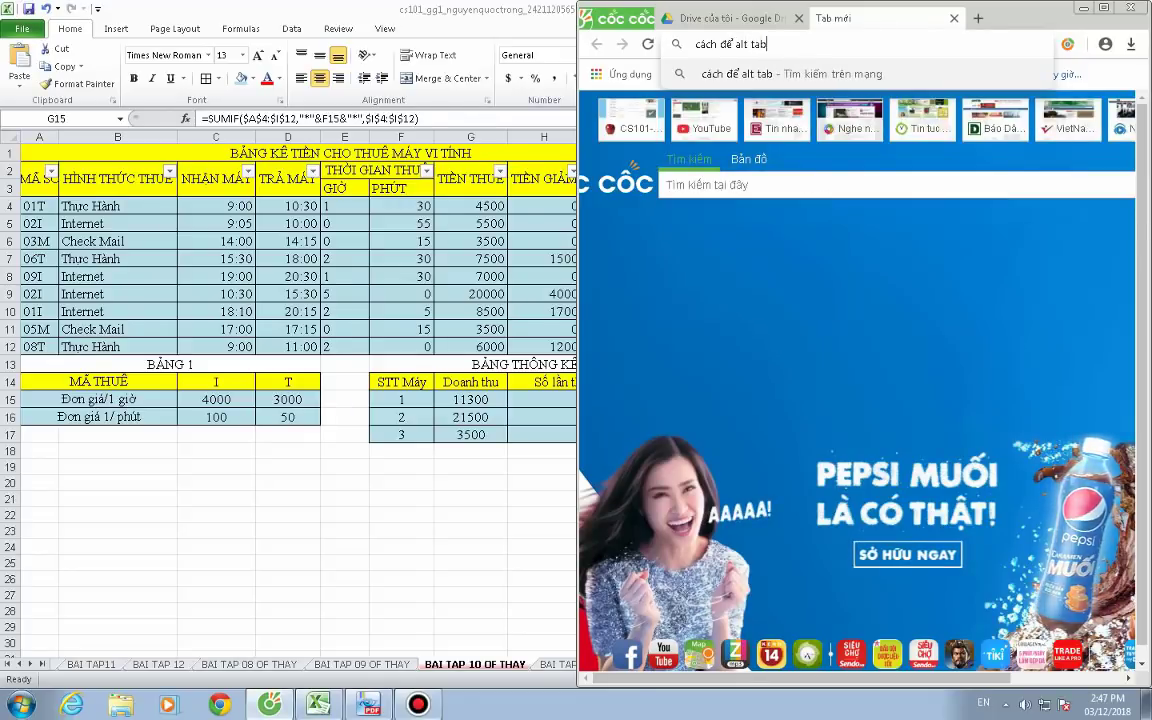
{"action": "type", "text": " cah"}
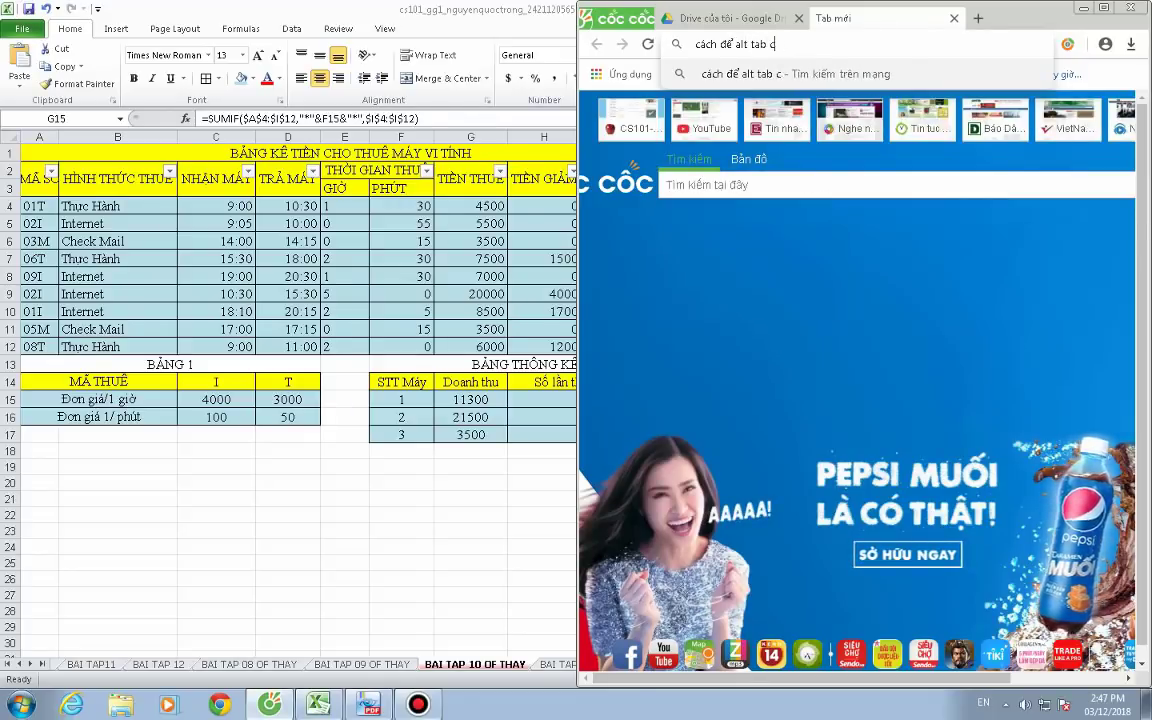
{"action": "key", "text": "BackSpace"}
{"action": "key", "text": "BackSpace"}
{"action": "type", "text": "hay ,m"}
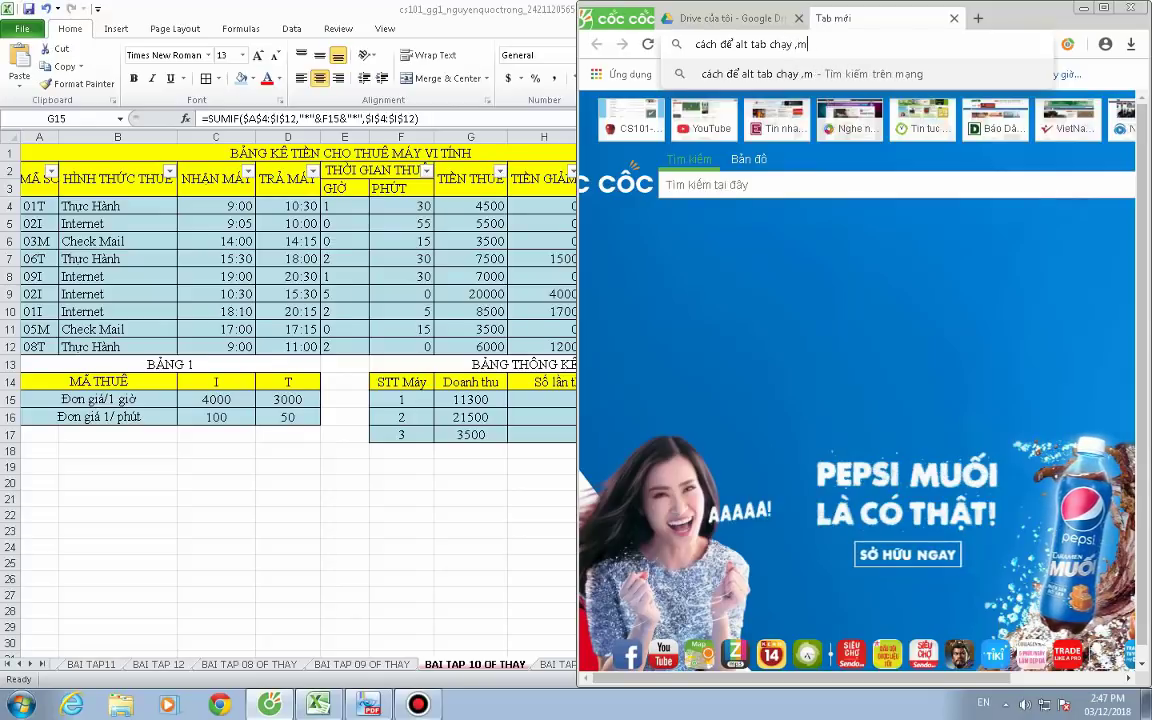
{"action": "key", "text": "BackSpace"}
{"action": "key", "text": "BackSpace"}
{"action": "type", "text": "mai"}
{"action": "key", "text": "Return"}
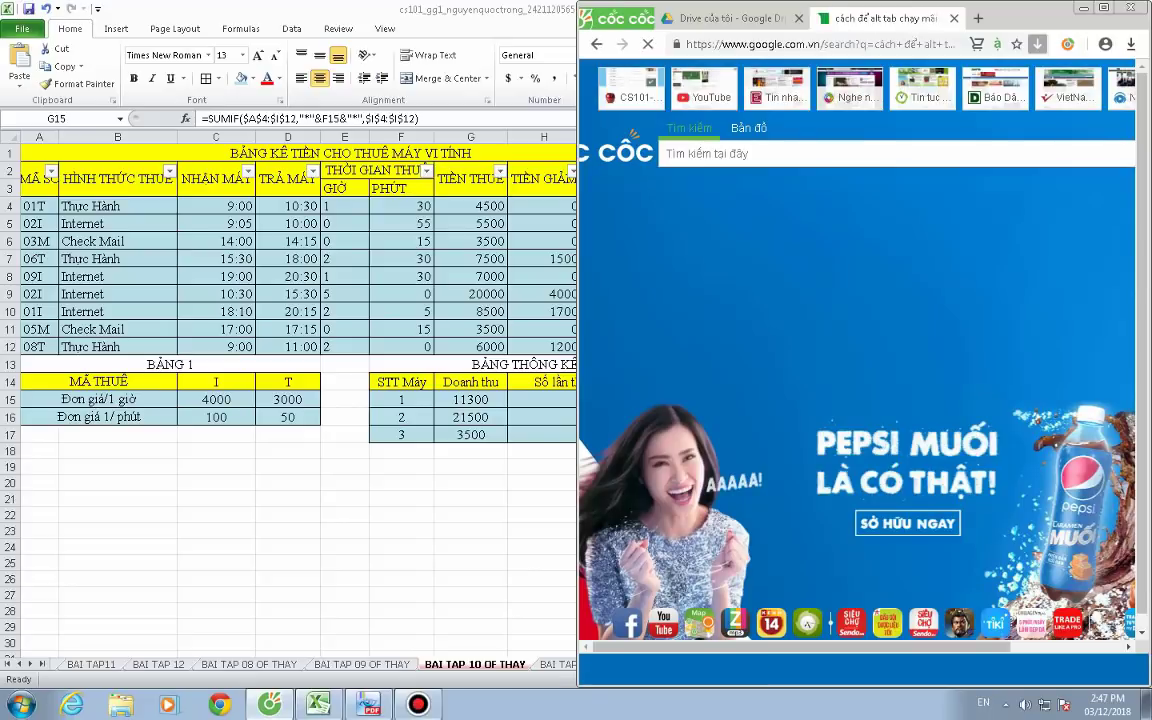
{"action": "key", "text": "super+Up"}
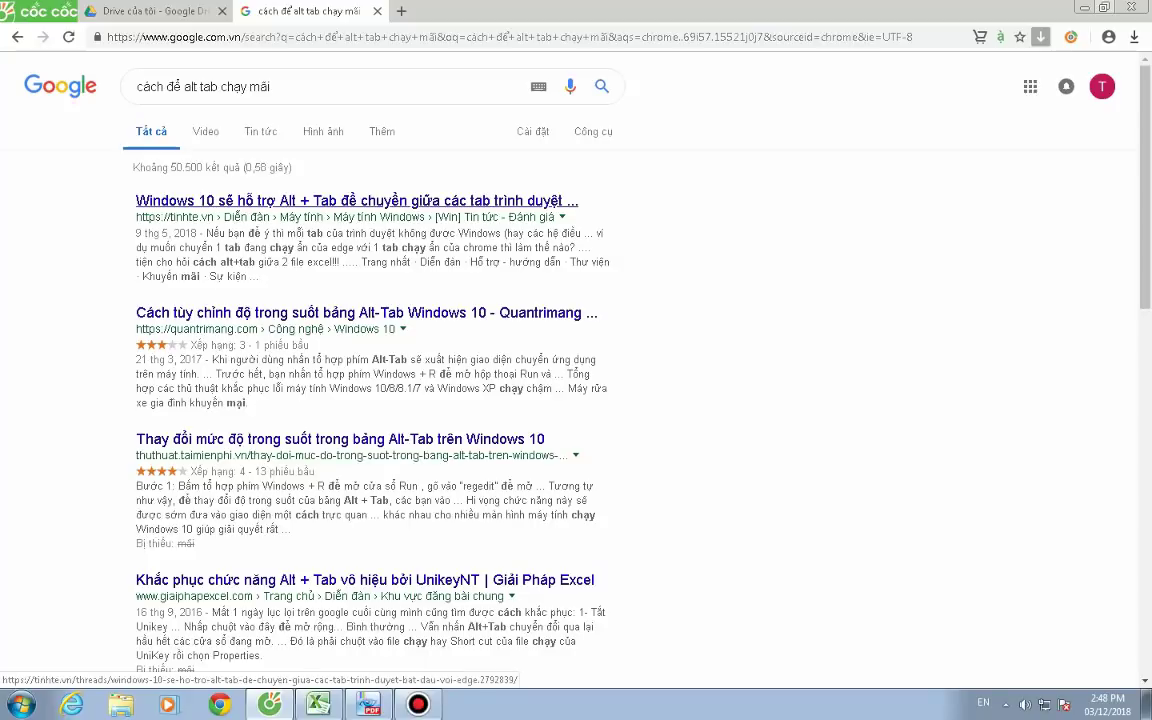
Open the tinhte.vn 'Windows 10 sẽ hỗ trợ Alt + Tab' result and scroll down to its comments
{"action": "left_click", "coordinate": [356, 201]}
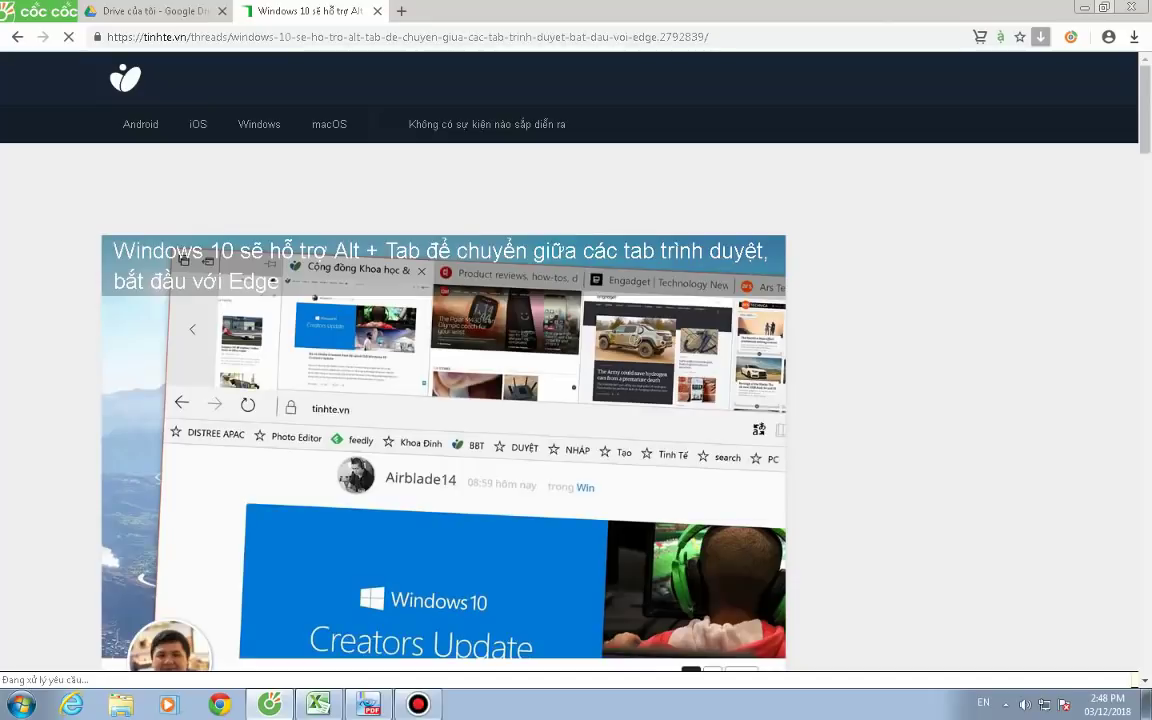
{"action": "scroll", "coordinate": [576, 360], "scroll_direction": "down", "scroll_amount": 3}
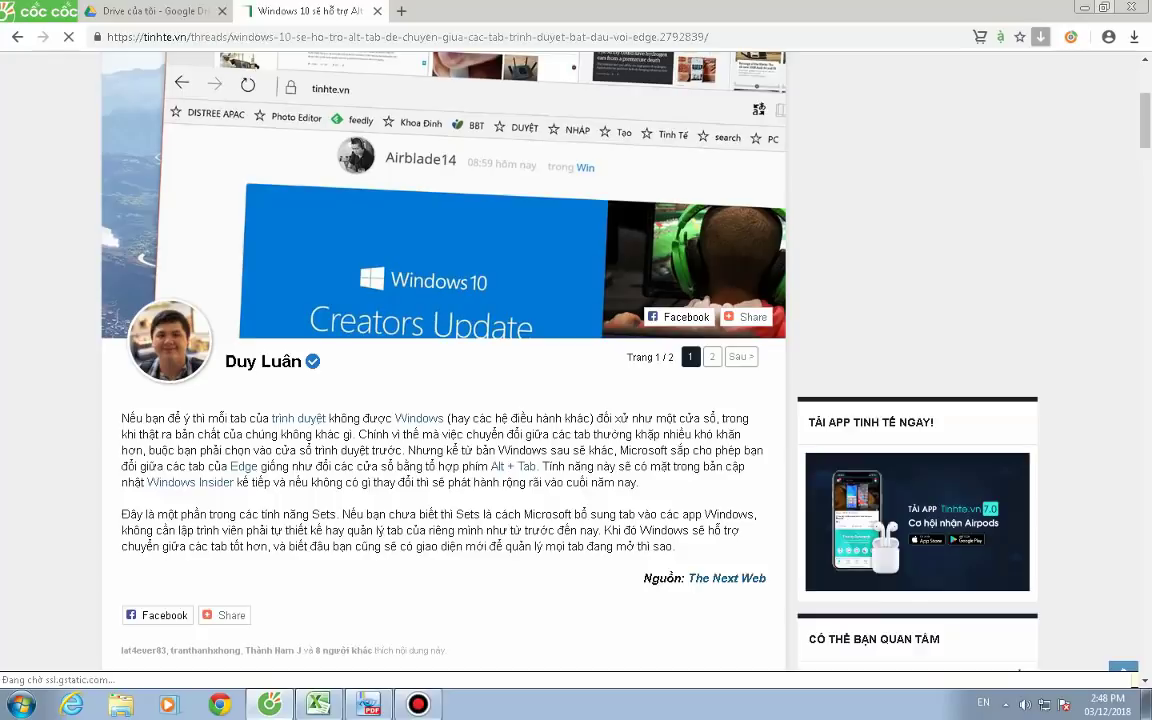
{"action": "scroll", "coordinate": [576, 360], "scroll_direction": "down", "scroll_amount": 4}
{"action": "scroll", "coordinate": [576, 360], "scroll_direction": "down", "scroll_amount": 1}
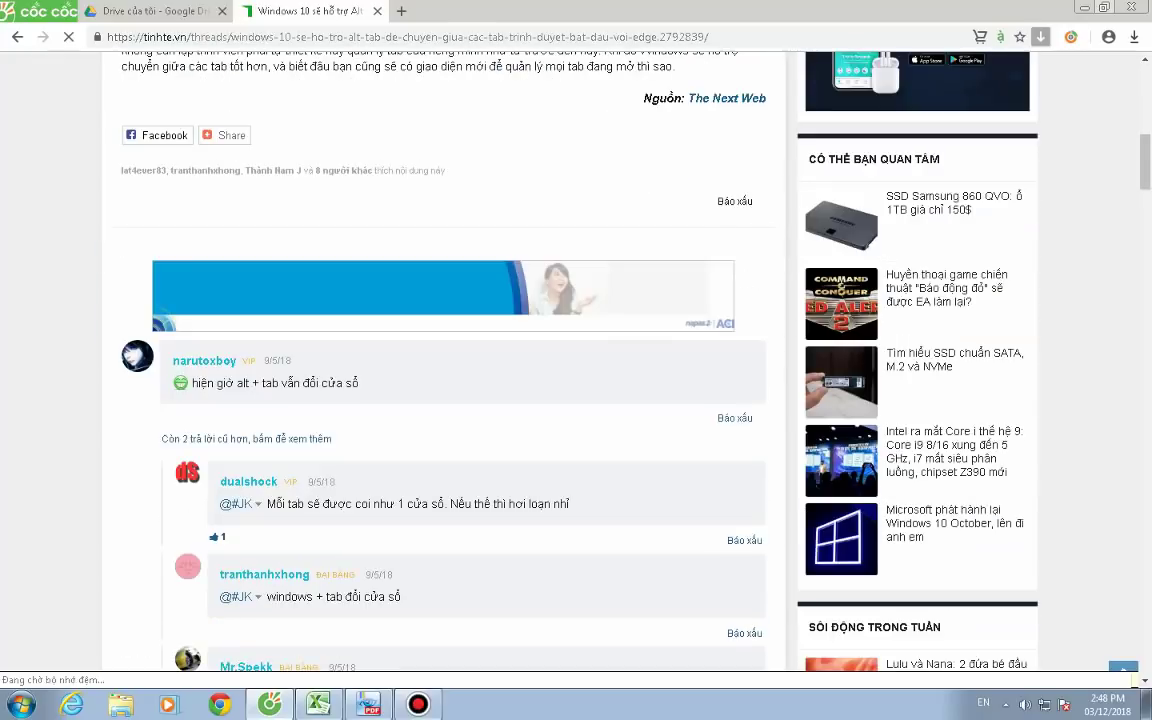
{"action": "scroll", "coordinate": [576, 360], "scroll_direction": "down", "scroll_amount": 4}
{"action": "scroll", "coordinate": [576, 360], "scroll_direction": "up", "scroll_amount": 4}
{"action": "scroll", "coordinate": [440, 360], "scroll_direction": "down", "scroll_amount": 3}
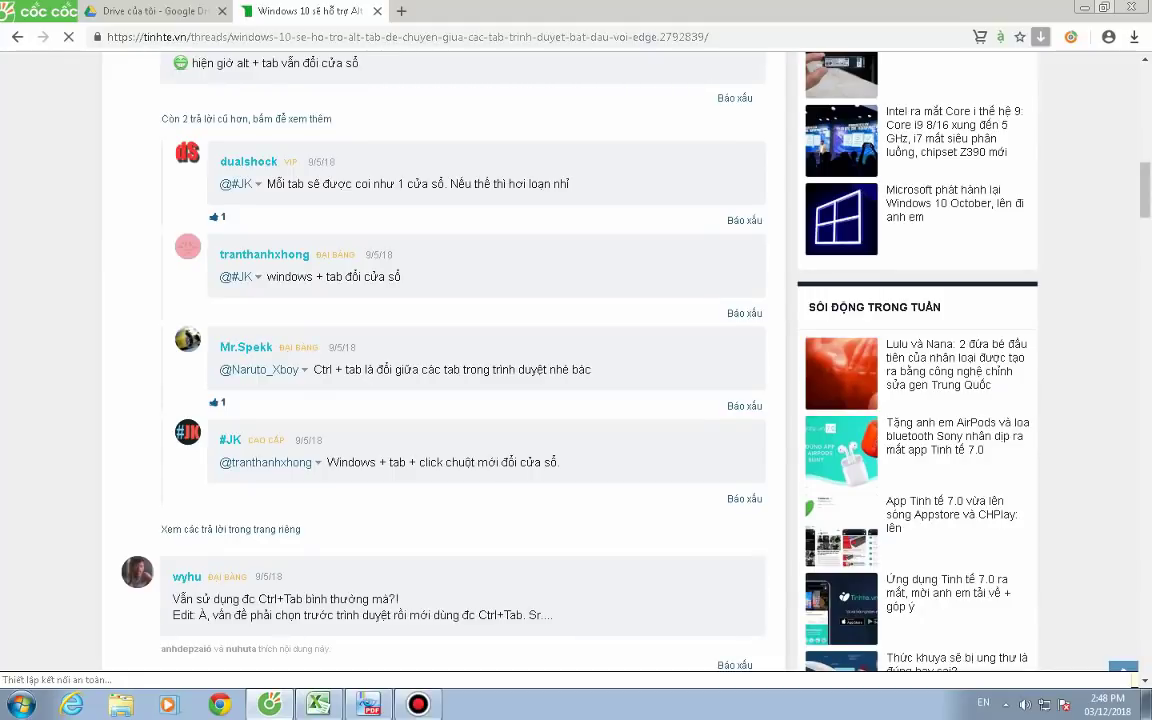
Switch back to Excel's BAI TAP 10 OF THAY sheet and select an empty cell
{"action": "key", "text": "alt+Tab"}
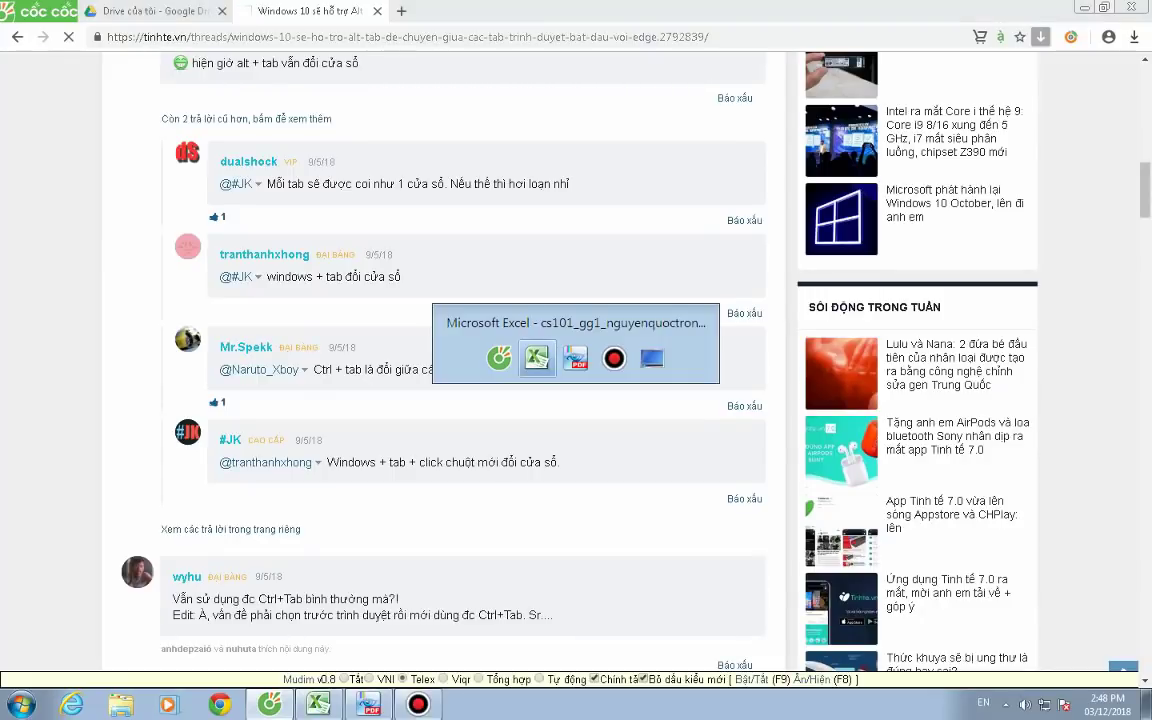
{"action": "key", "text": "alt+Tab"}
{"action": "key", "text": "alt+Tab"}
{"action": "key", "text": "alt+Tab"}
{"action": "key", "text": "alt+Tab"}
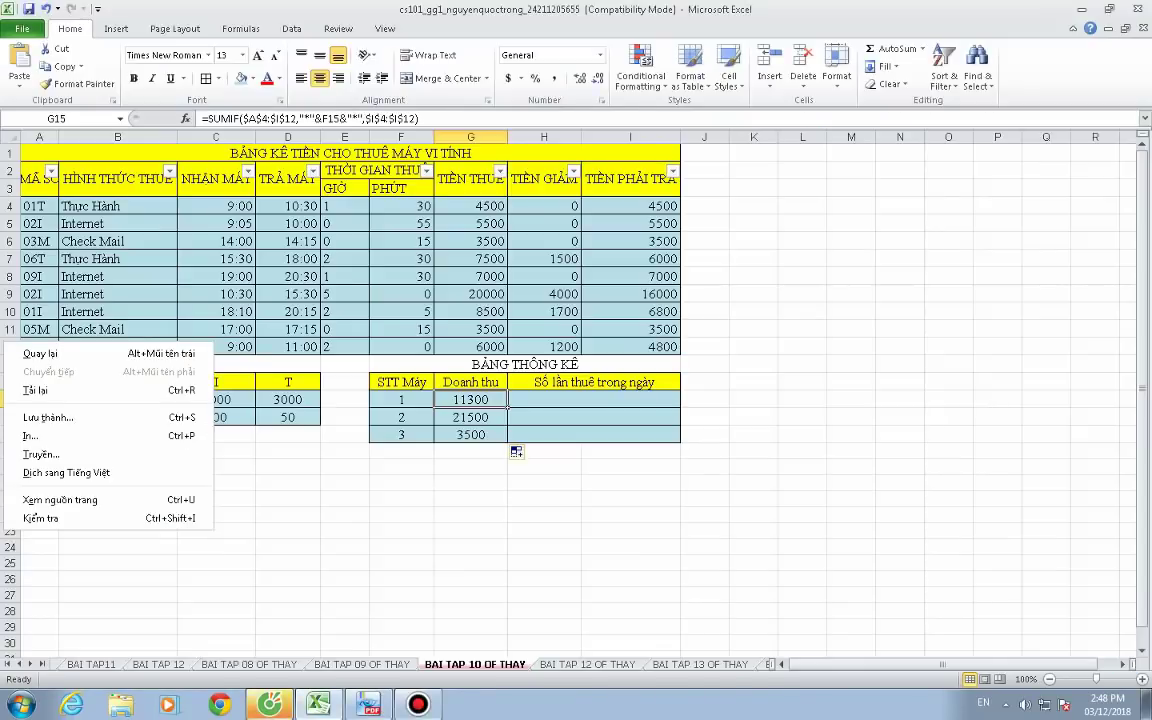
{"action": "left_click", "coordinate": [344, 546]}
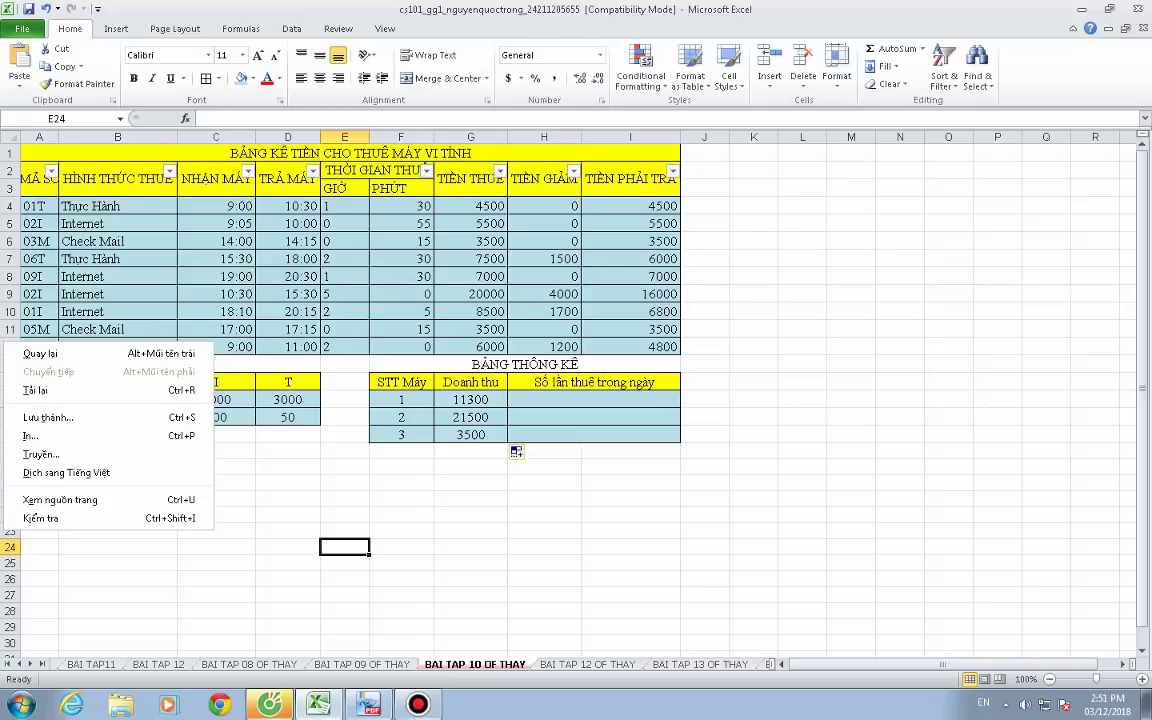
Clear the leftover browser menu and select H15, machine 1's rental-count cell
{"action": "left_click", "coordinate": [288, 563]}
{"action": "left_click", "coordinate": [288, 467]}
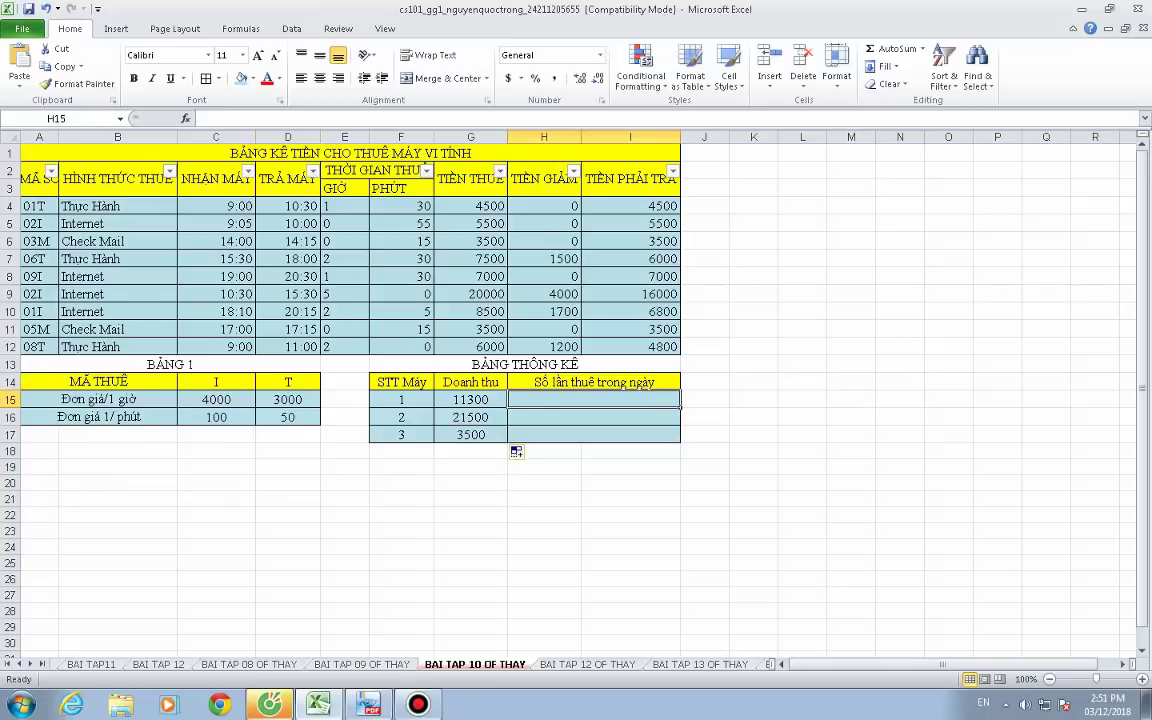
{"action": "left_click", "coordinate": [594, 399]}
Start a SUMIF over $A$4:$I$12 in H15, then cancel it and review G15's revenue formula
{"action": "type", "text": "="}
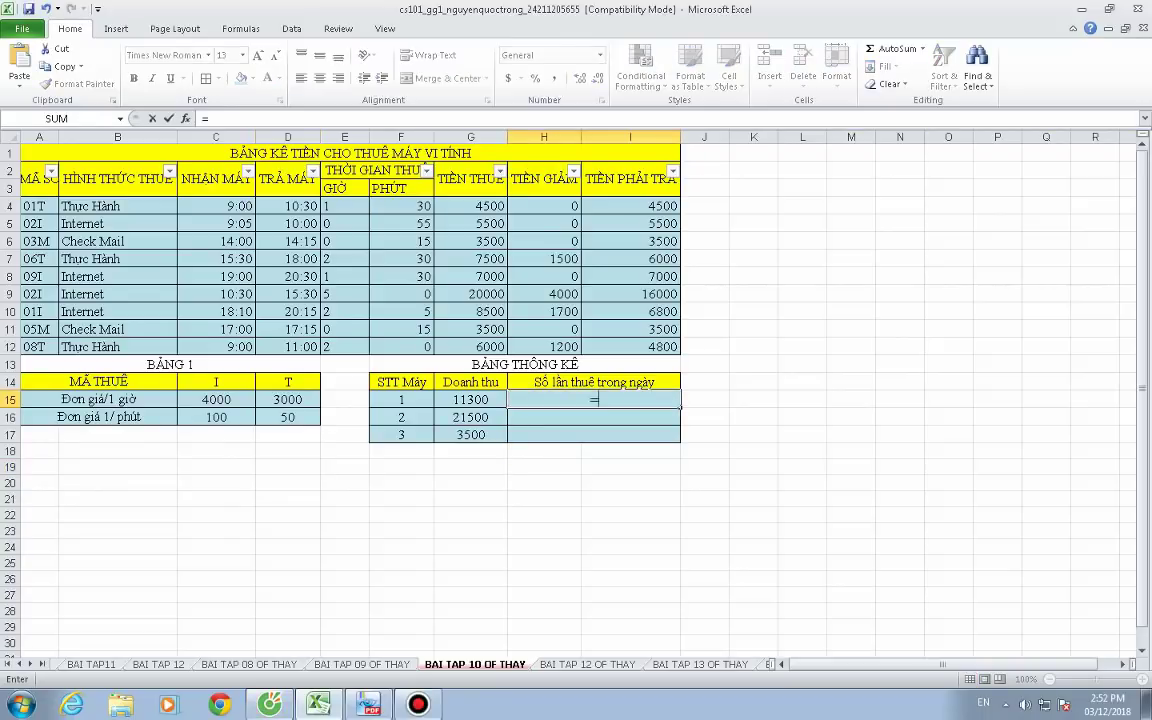
{"action": "type", "text": "s"}
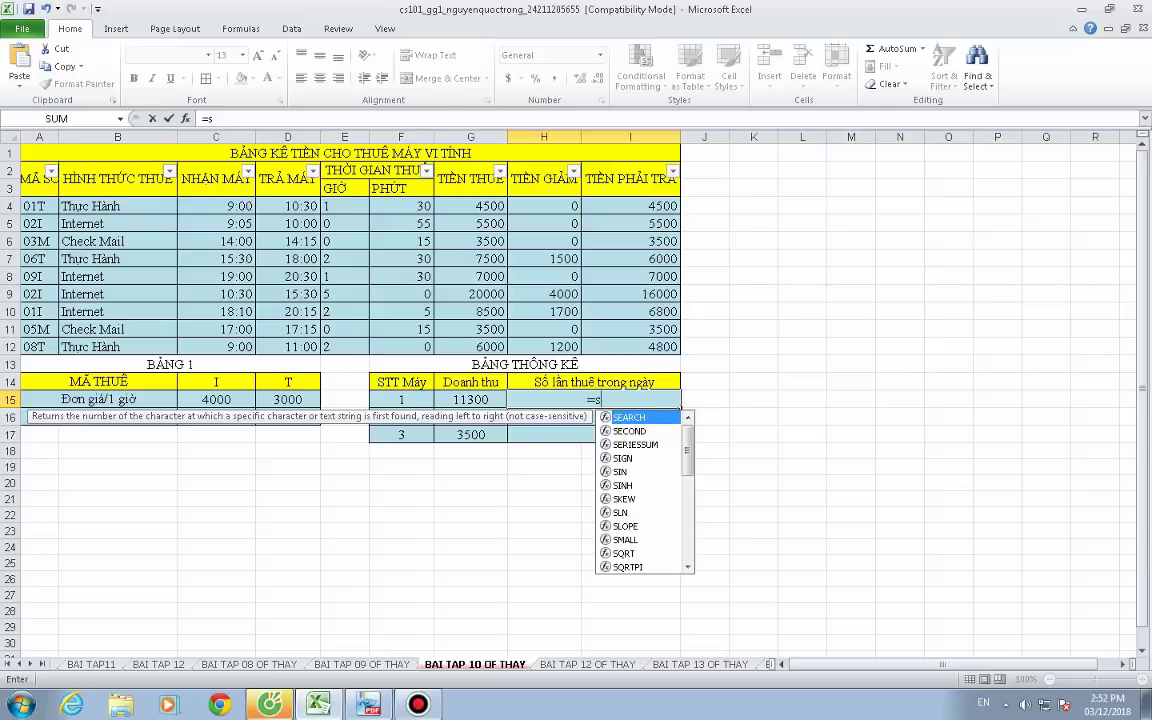
{"action": "type", "text": "umf"}
{"action": "key", "text": "BackSpace"}
{"action": "key", "text": "BackSpace"}
{"action": "type", "text": "umif"}
{"action": "key", "text": "Tab"}
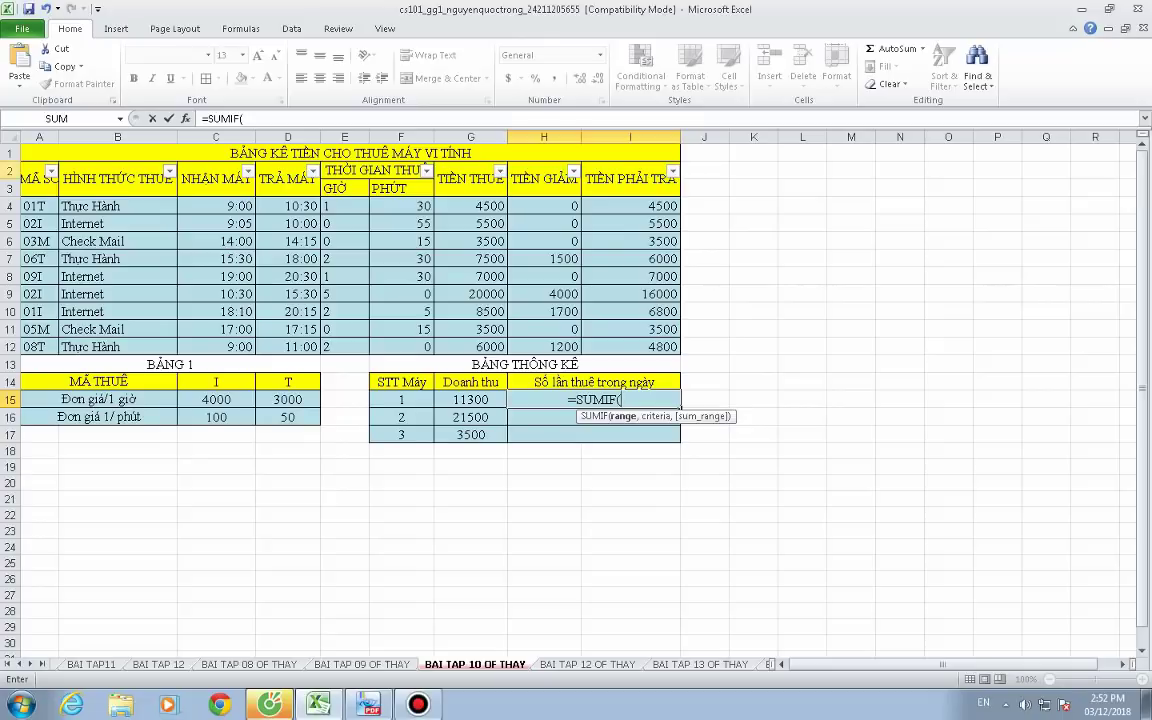
{"action": "mouse_move", "coordinate": [38, 206]}
{"action": "left_mouse_down"}
{"action": "mouse_move", "coordinate": [575, 298]}
{"action": "mouse_move", "coordinate": [655, 345]}
{"action": "left_mouse_up"}
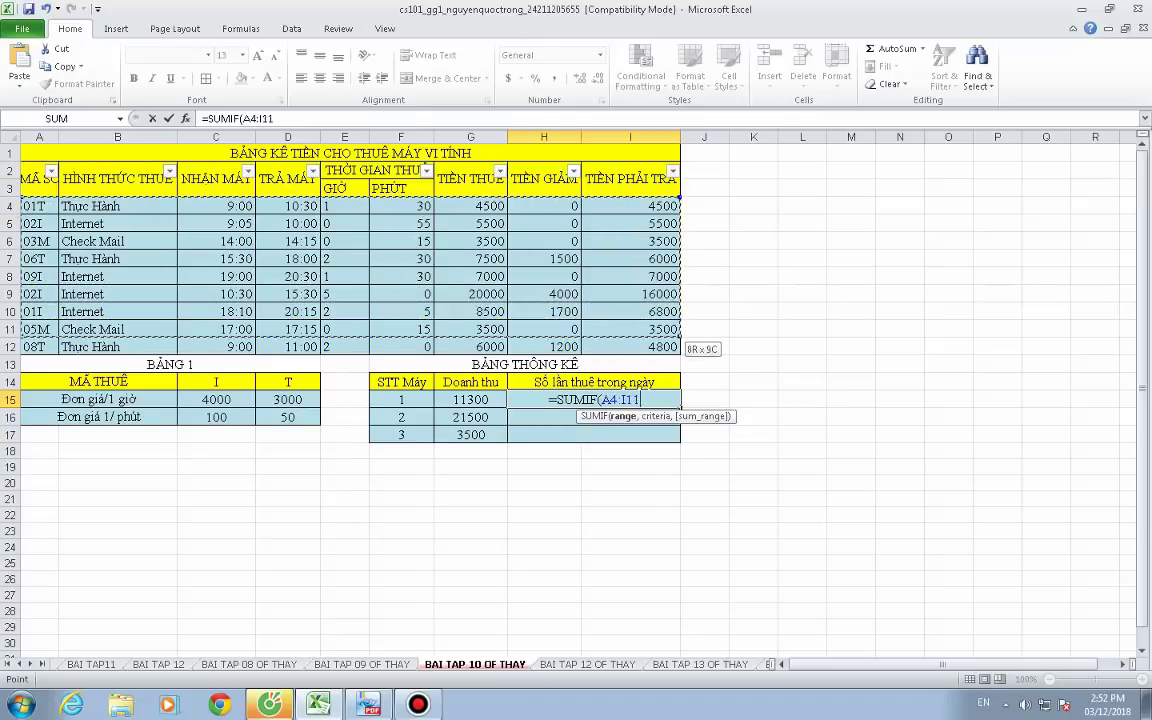
{"action": "key", "text": "F4"}
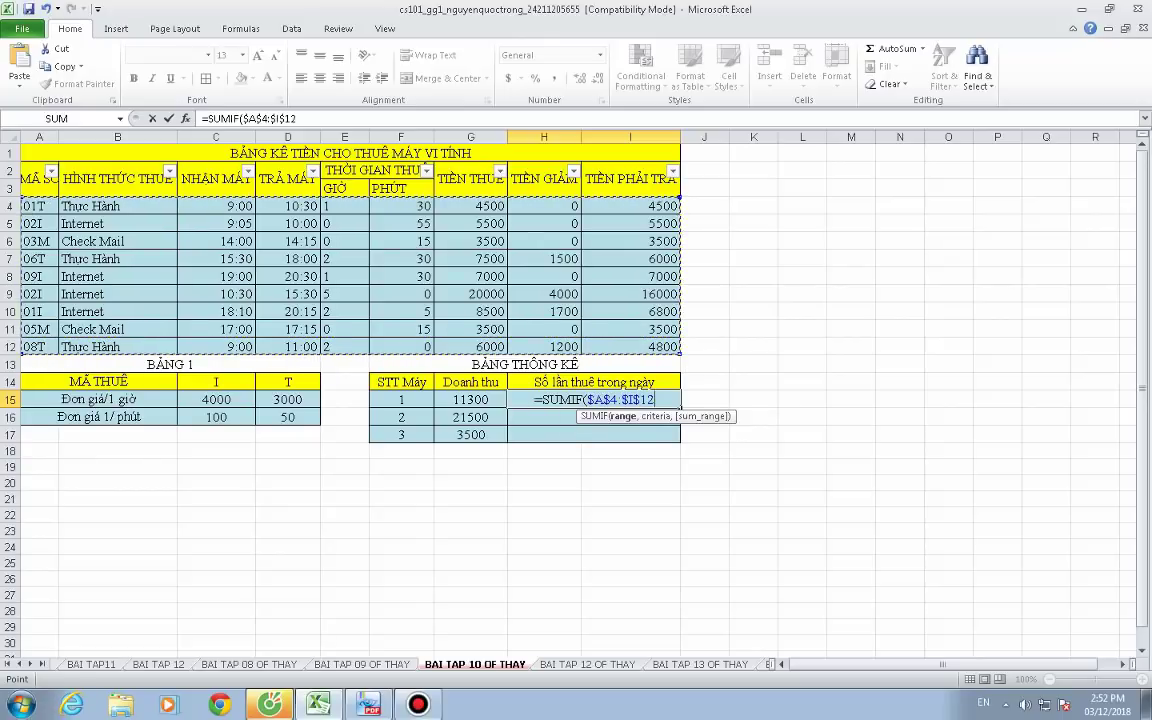
{"action": "type", "text": ","}
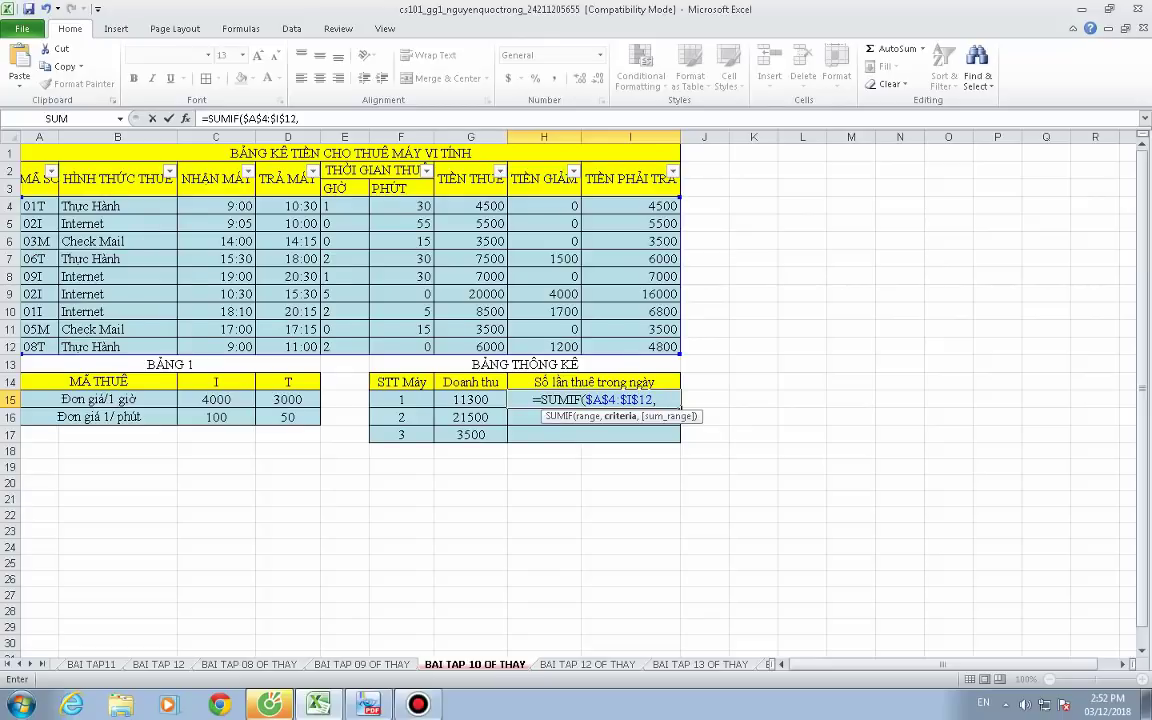
{"action": "type", "text": "\""}
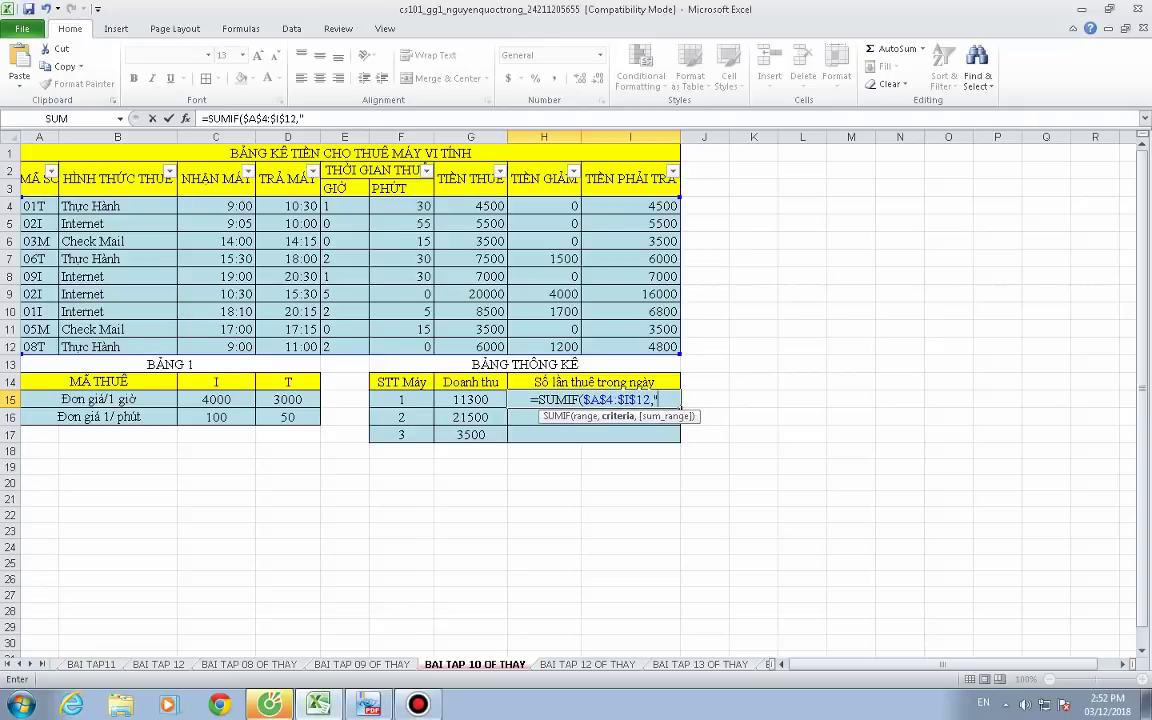
{"action": "type", "text": "*"}
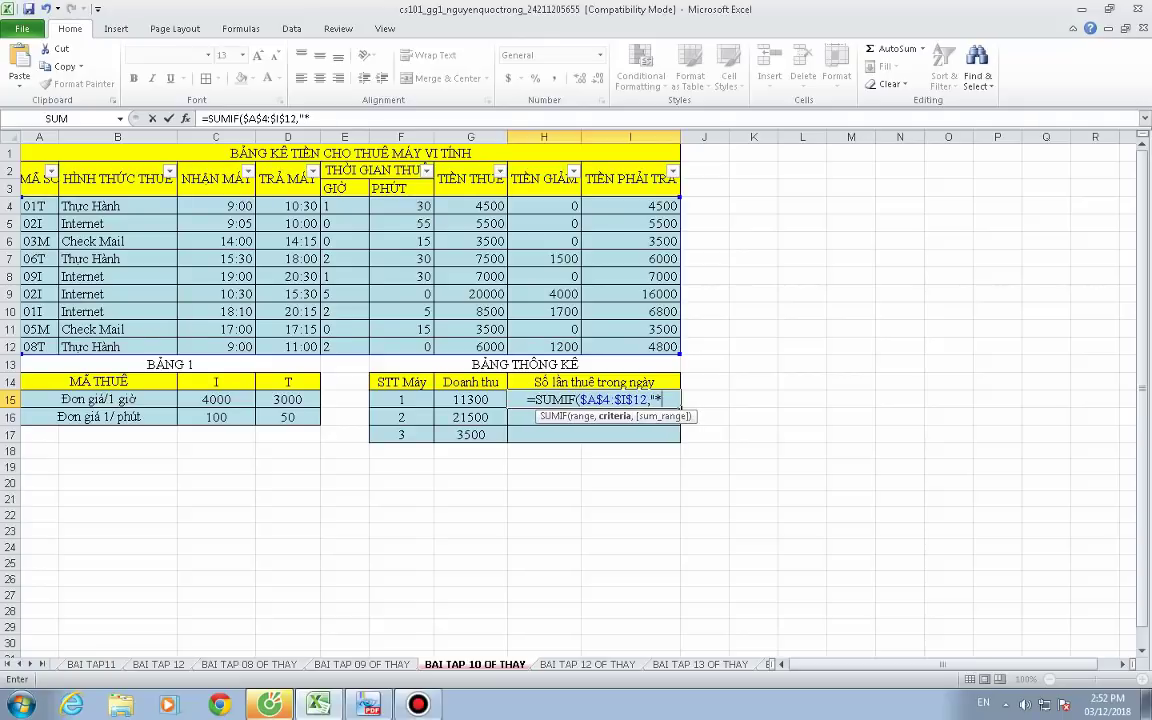
{"action": "type", "text": "&"}
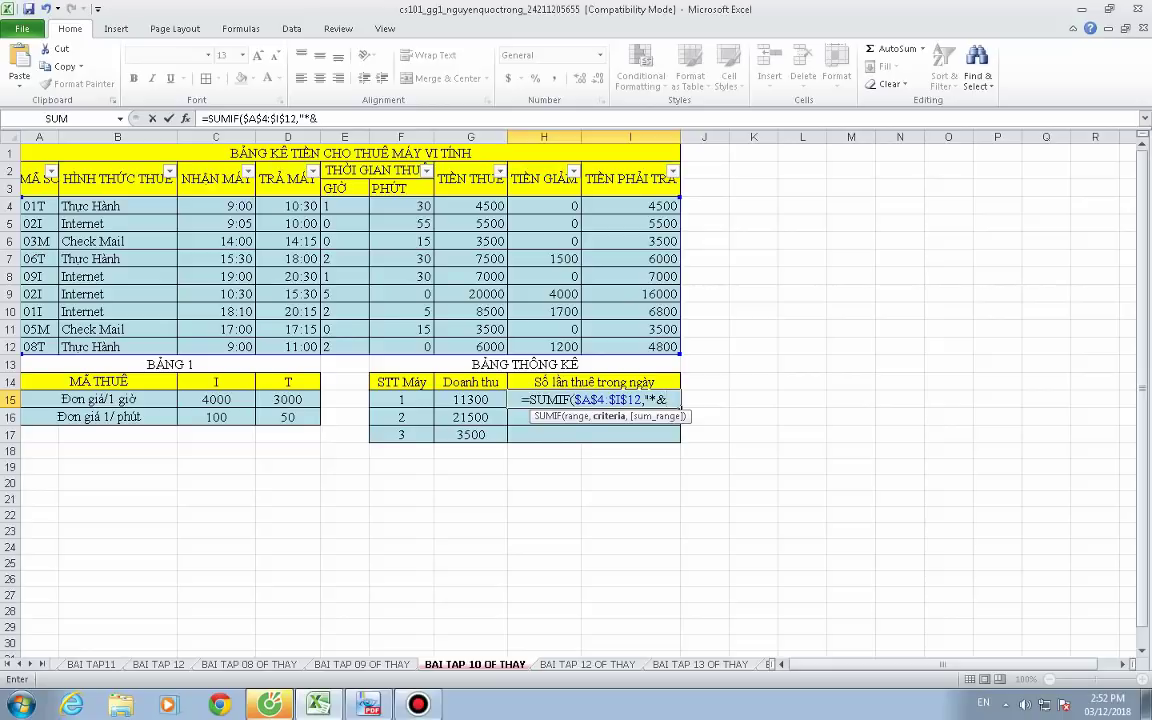
{"action": "key", "text": "Escape"}
{"action": "left_click", "coordinate": [504, 403]}
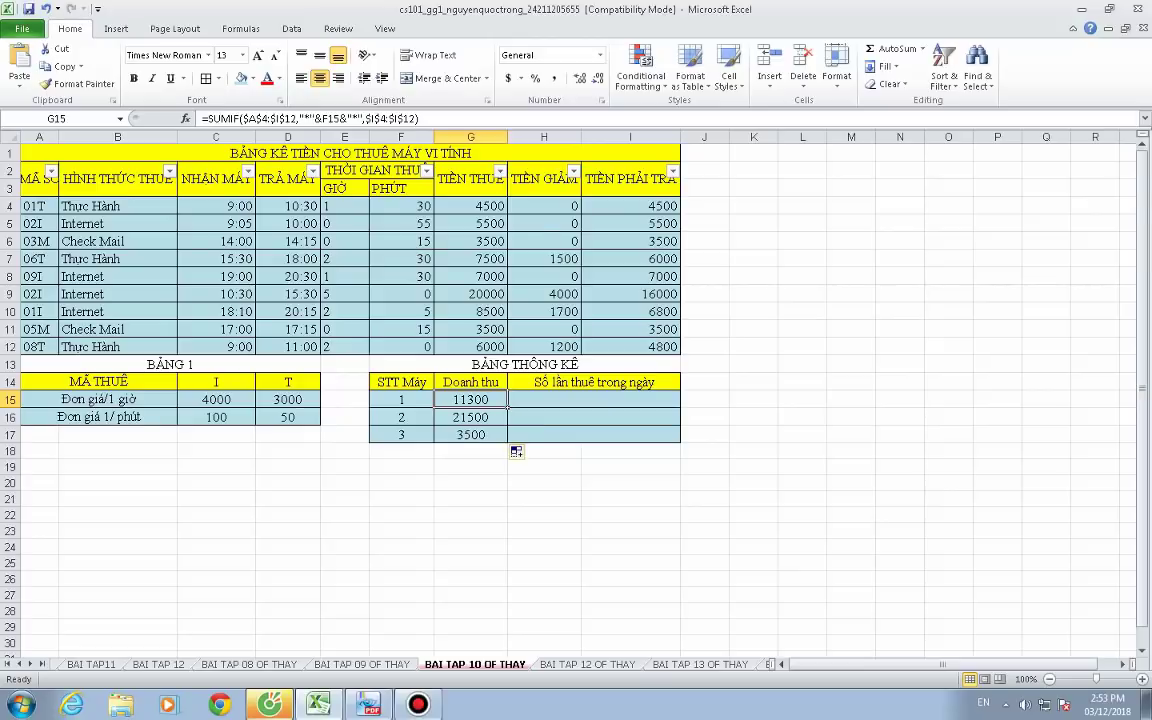
{"action": "left_click", "coordinate": [515, 400]}
{"action": "type", "text": "="}
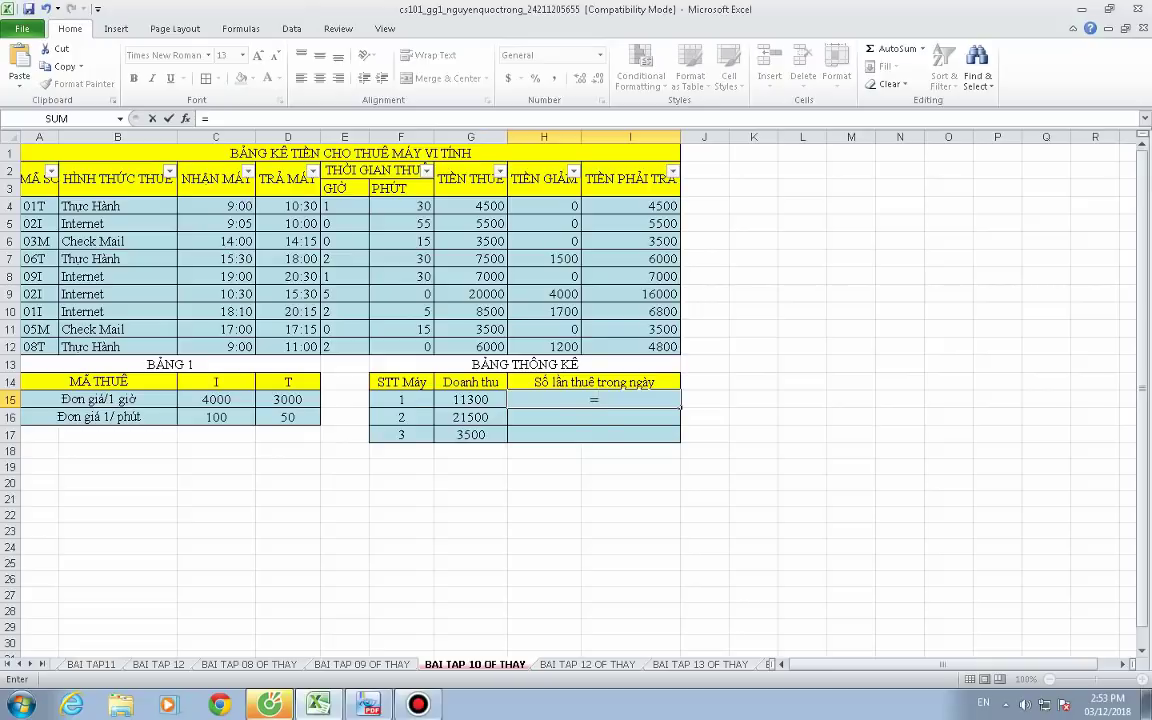
{"action": "type", "text": "sumiff"}
{"action": "key", "text": "Tab"}
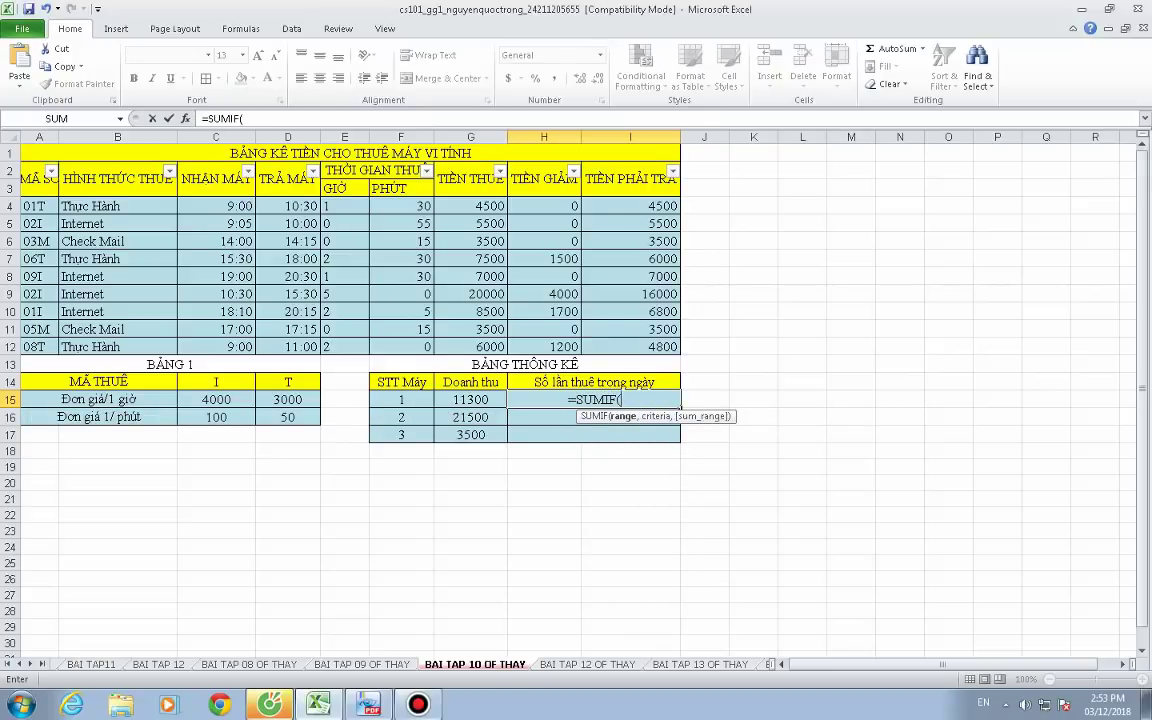
{"action": "left_click_drag", "start_coordinate": [40, 206], "coordinate": [630, 347]}
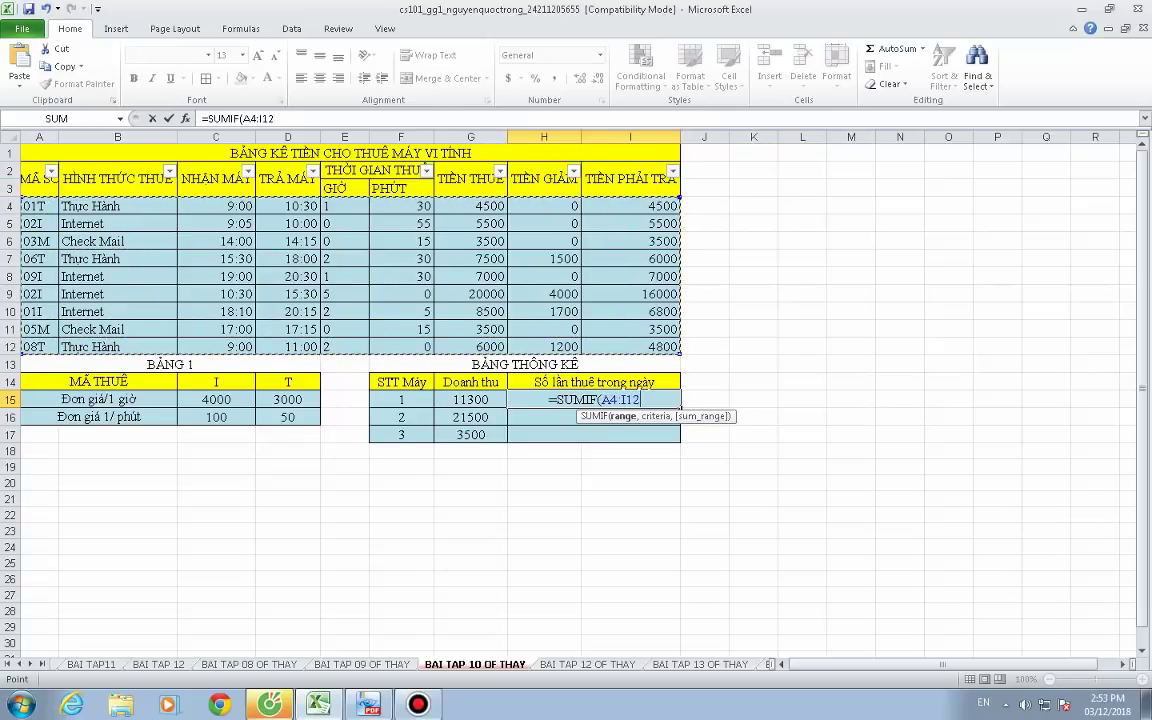
{"action": "key", "text": "F4"}
{"action": "type", "text": "$I$12,"}
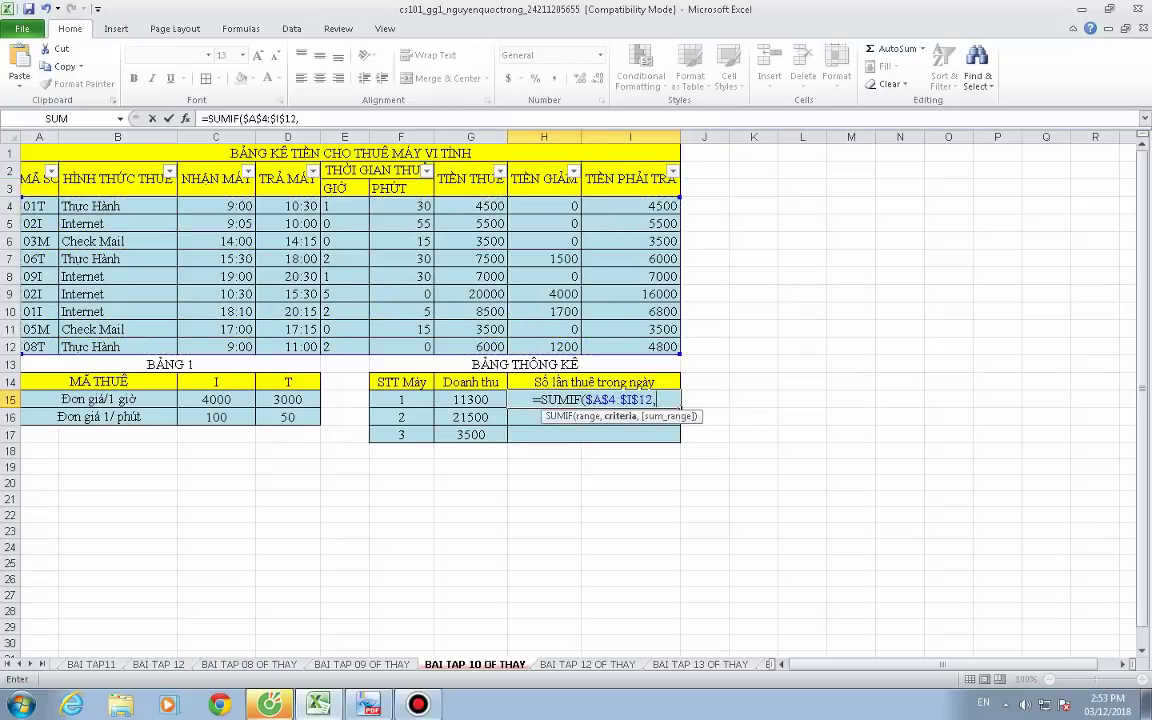
{"action": "type", "text": "\""}
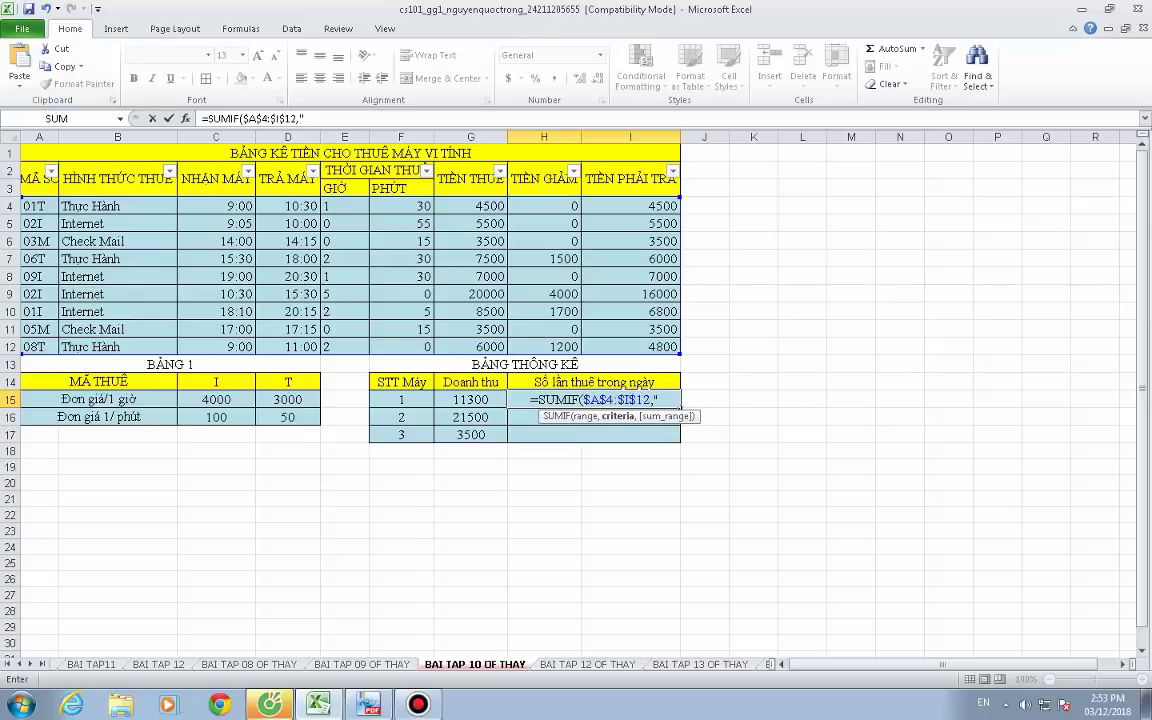
{"action": "type", "text": "*"}
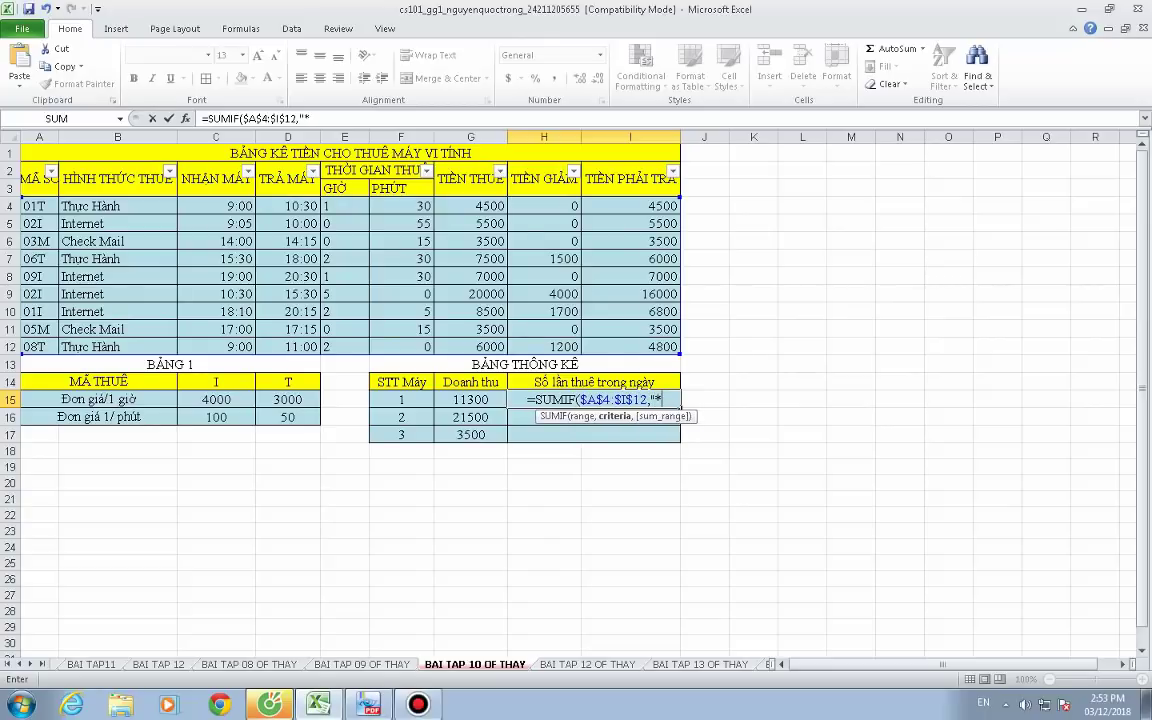
{"action": "type", "text": "\""}
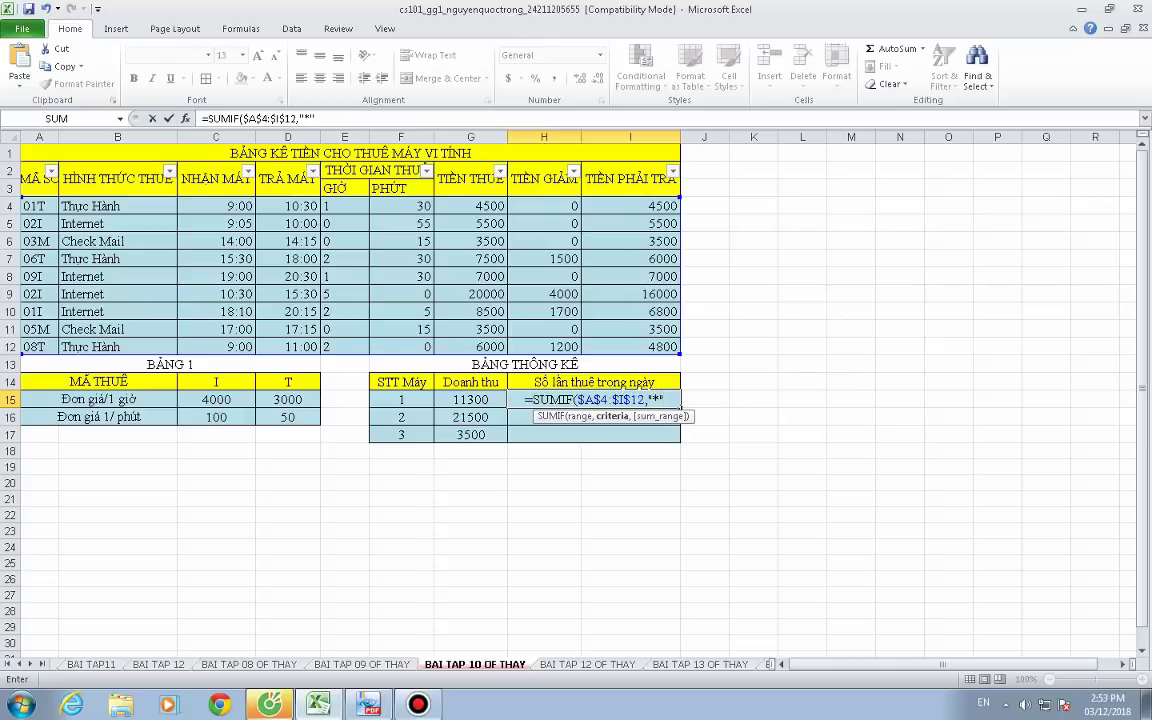
{"action": "type", "text": "&"}
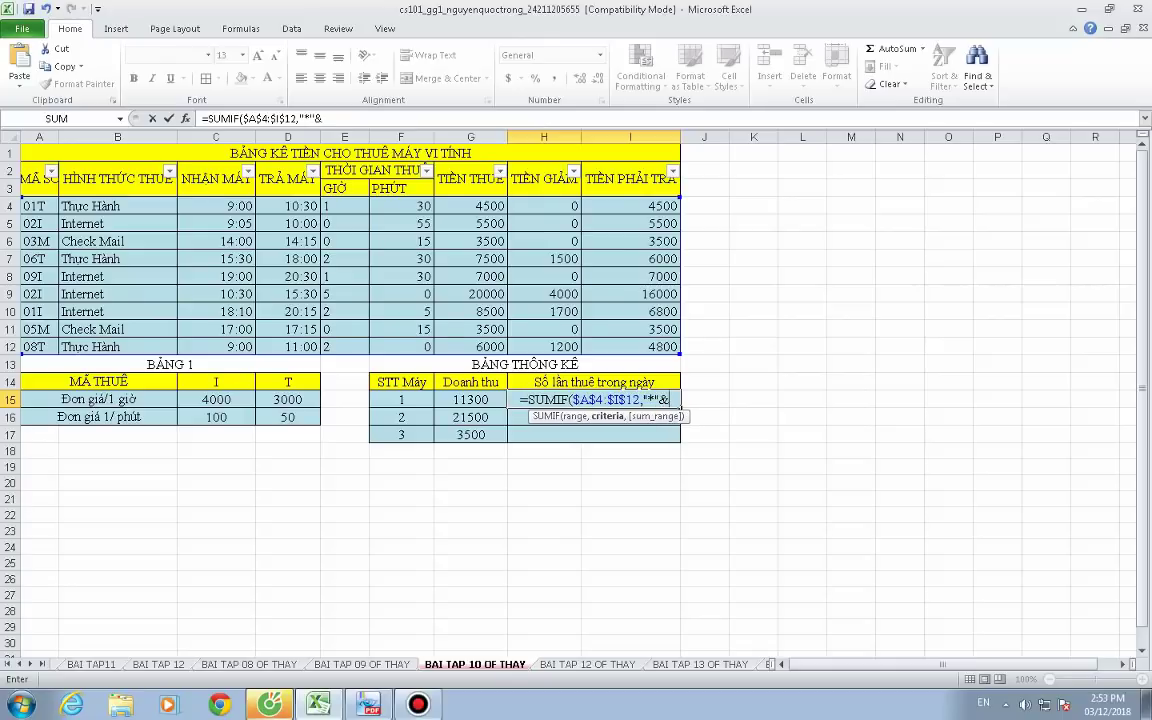
{"action": "type", "text": "f15"}
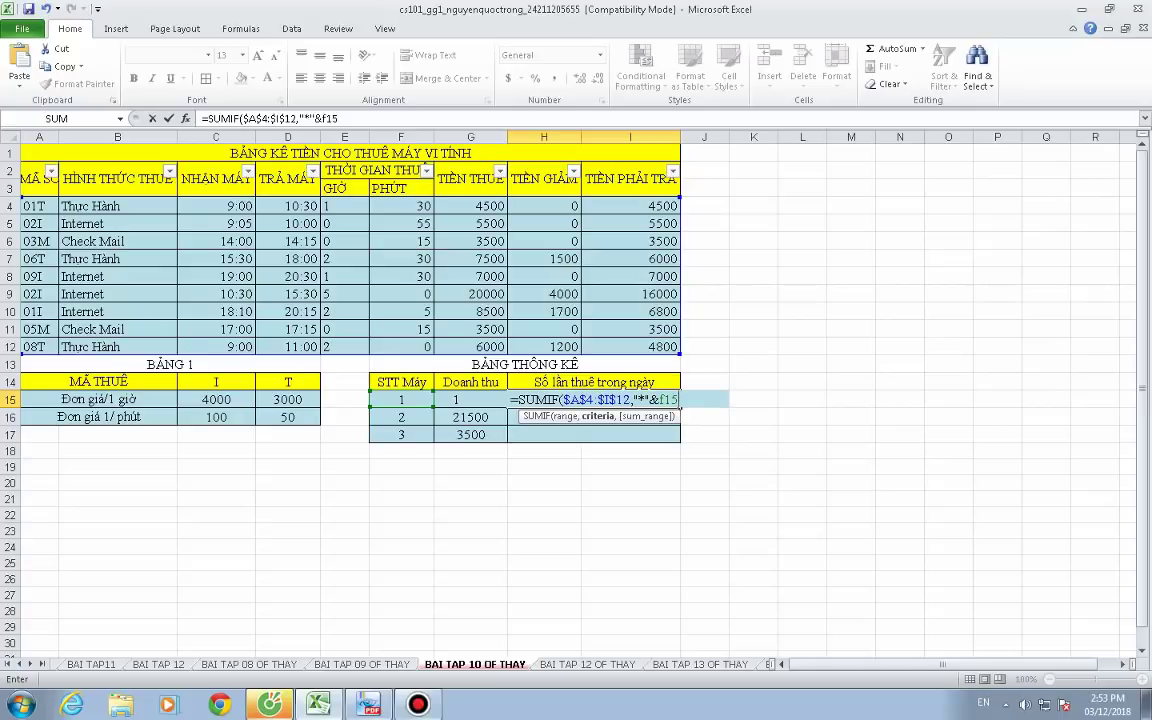
{"action": "type", "text": "&"}
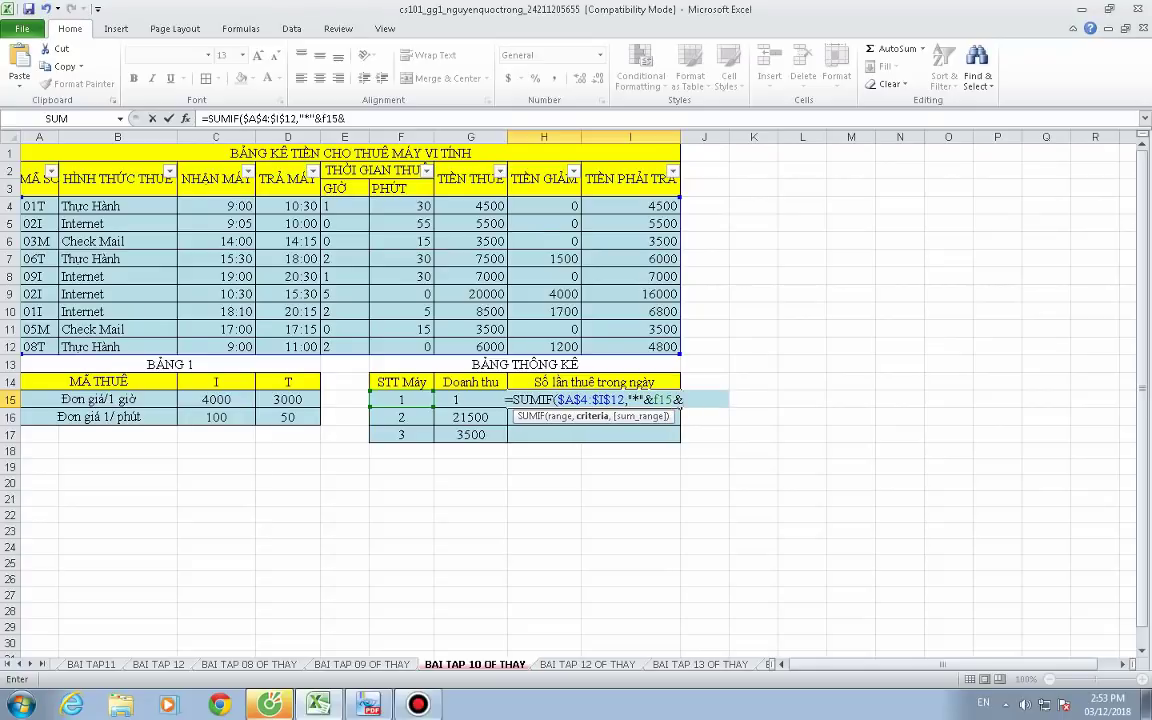
{"action": "type", "text": "\""}
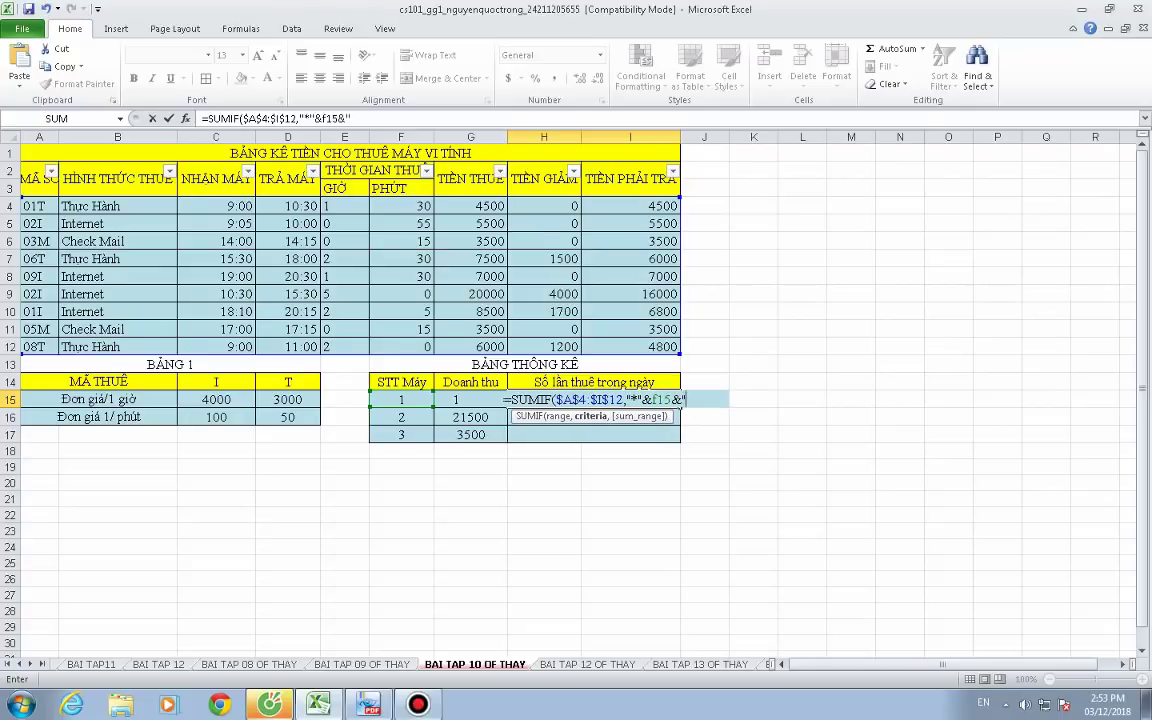
{"action": "type", "text": "*"}
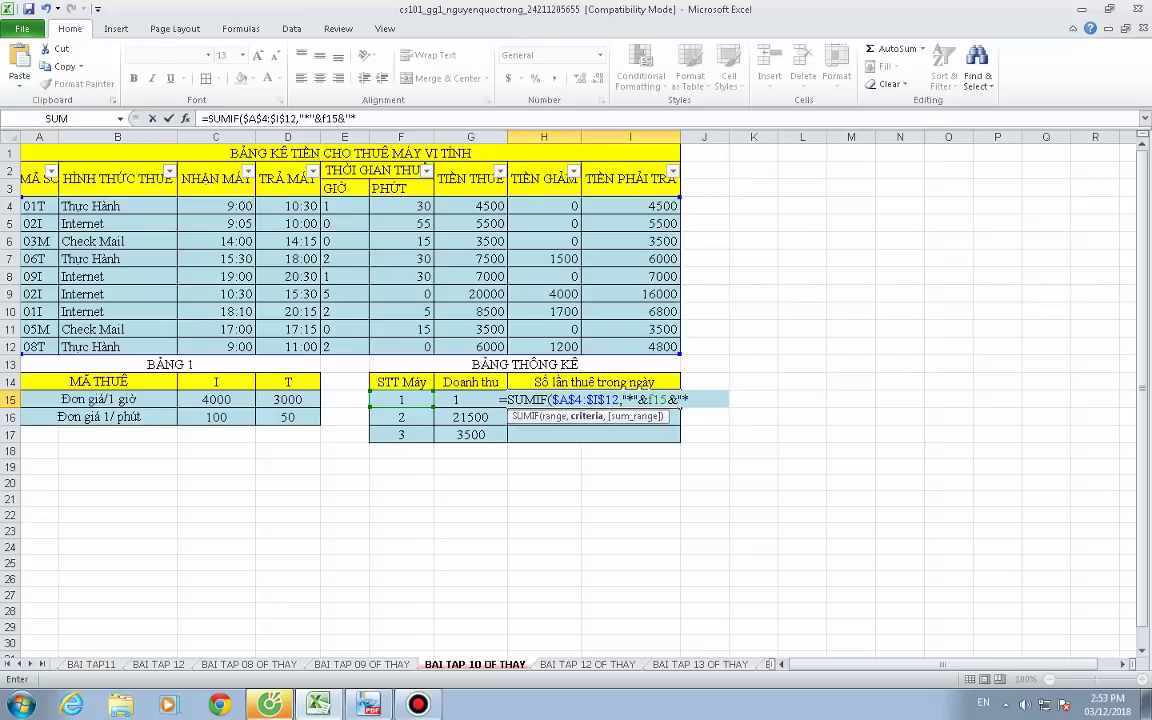
{"action": "type", "text": "\""}
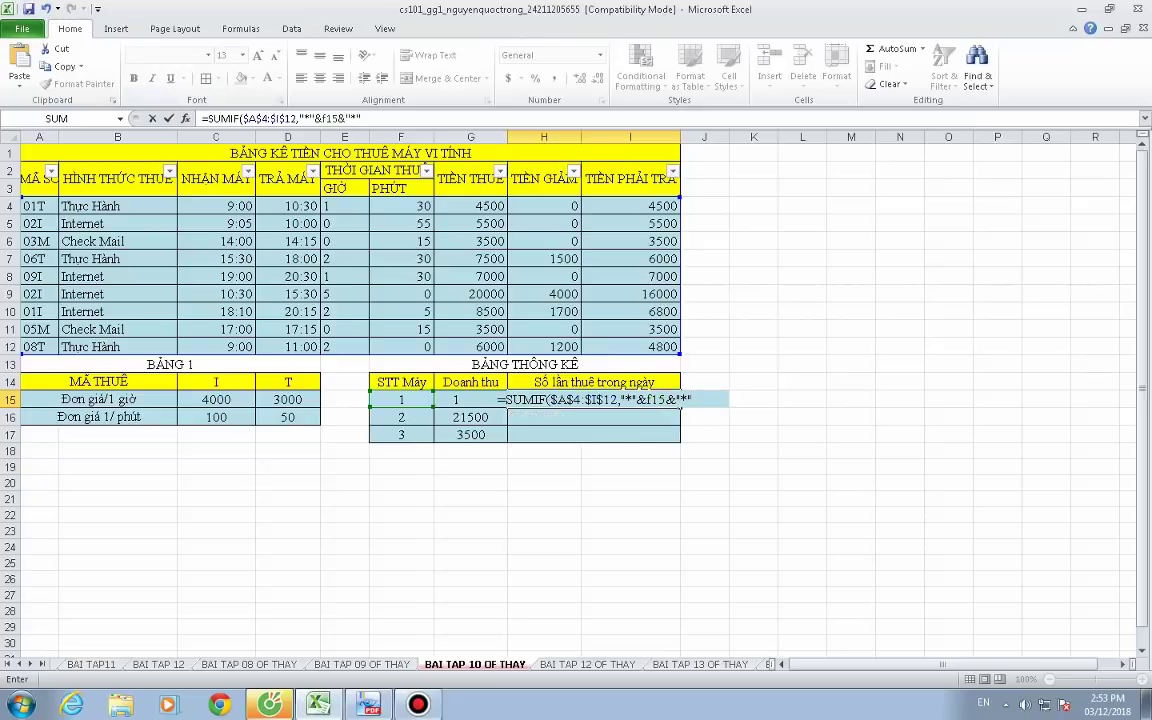
{"action": "left_click", "coordinate": [203, 118]}
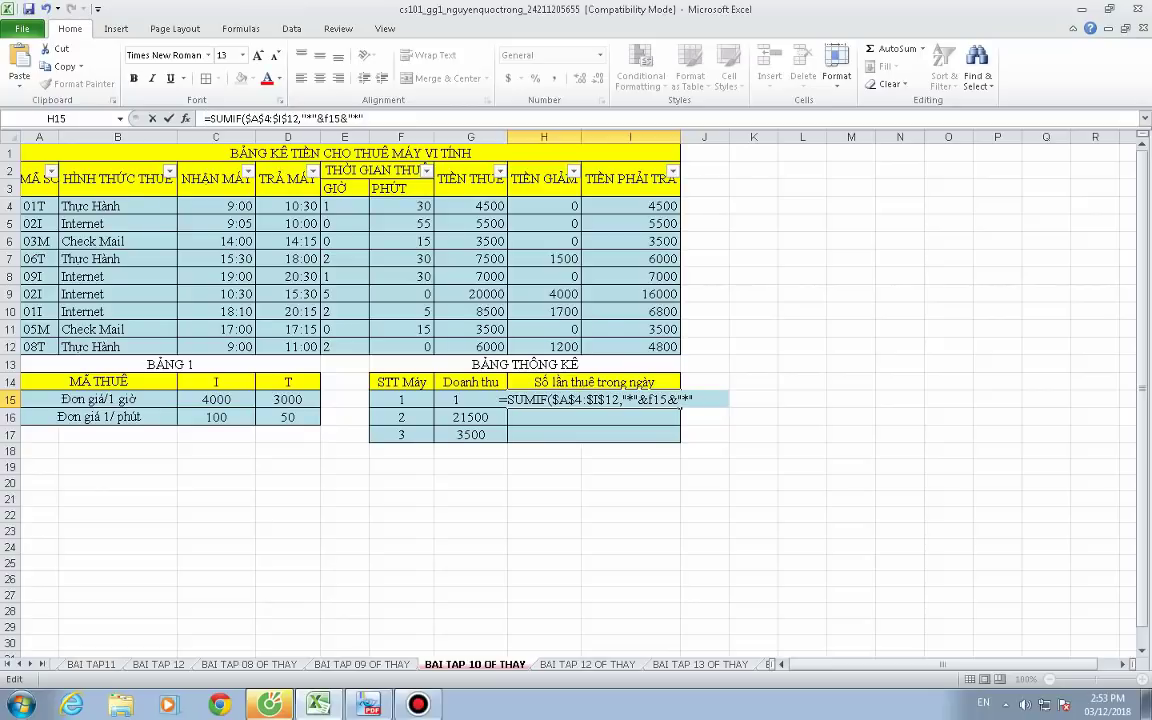
Cancel the draft, retype =SUMIF($A$4:$I$12," in H15, and open the Bandicam window
{"action": "key", "text": "Escape"}
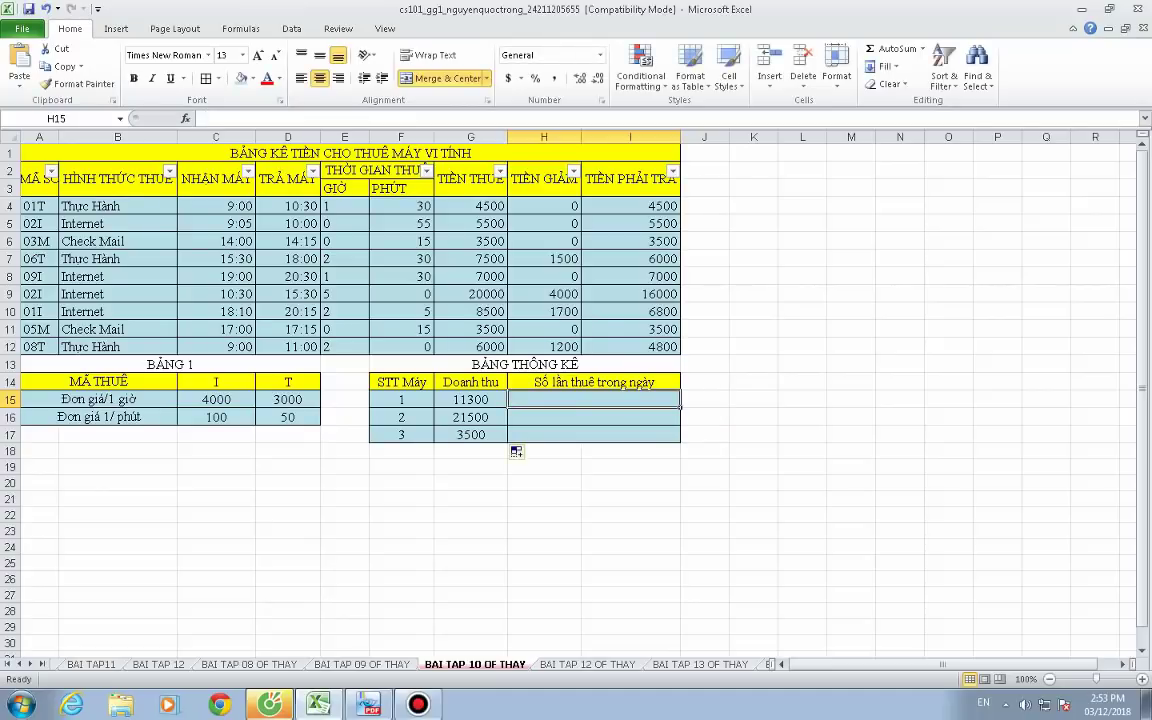
{"action": "left_click", "coordinate": [470, 399]}
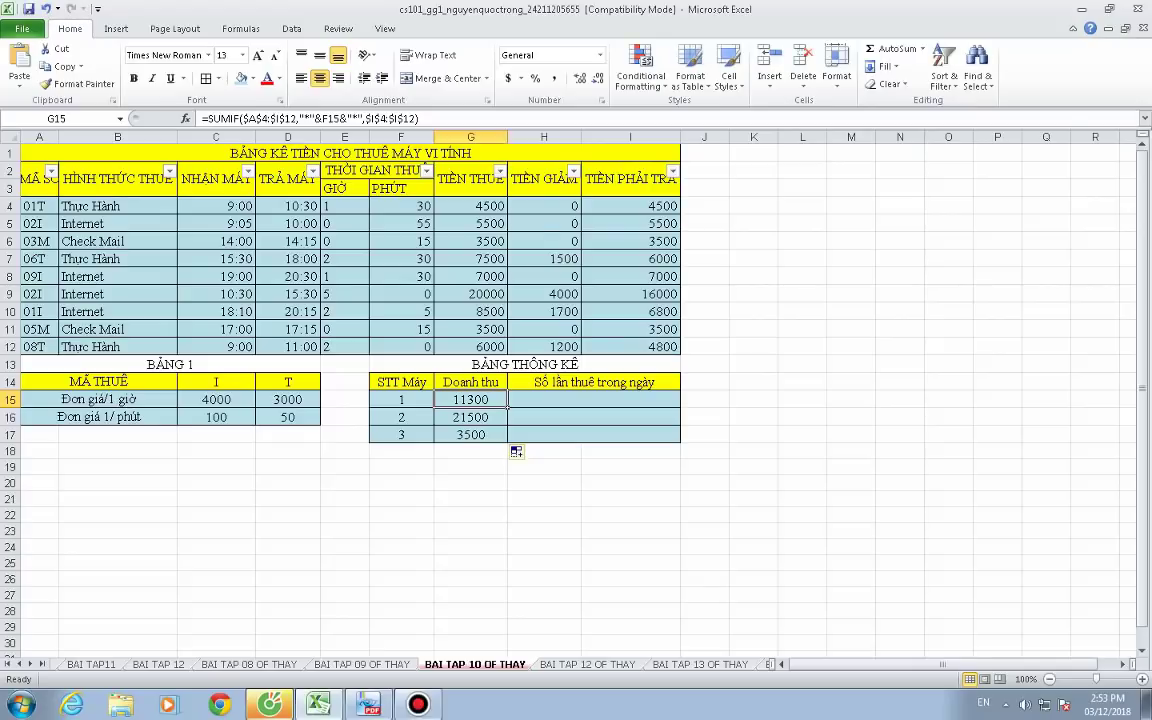
{"action": "left_click", "coordinate": [594, 399]}
{"action": "type", "text": "=s"}
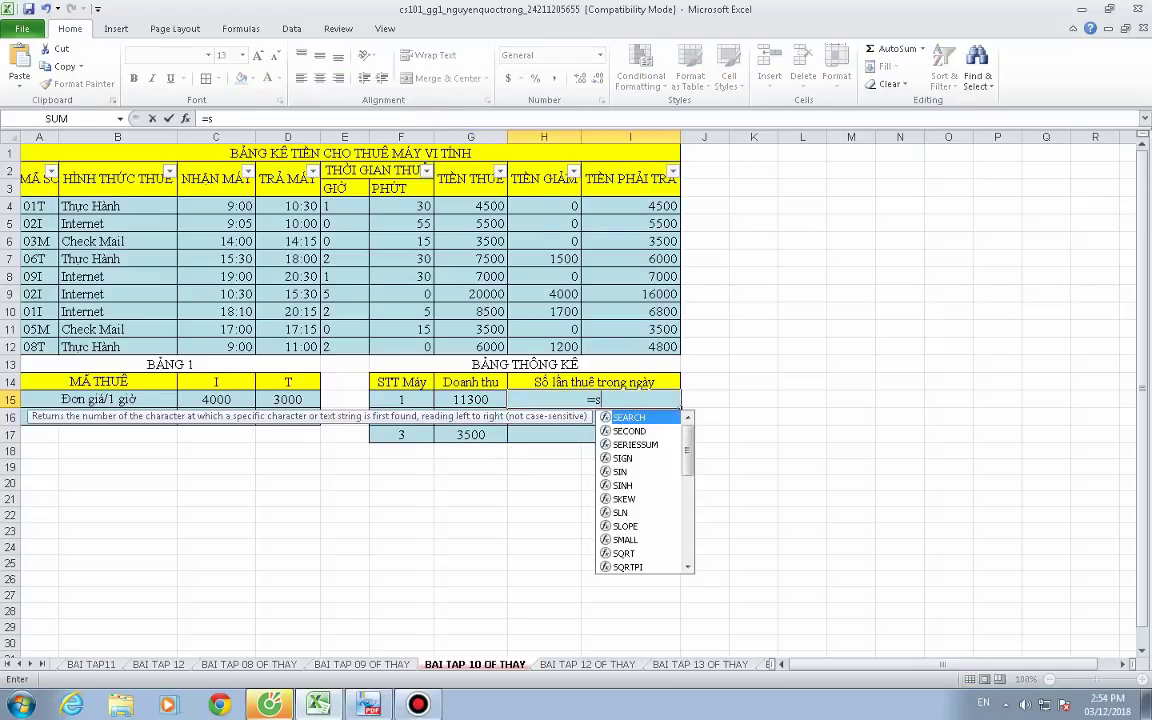
{"action": "type", "text": "um"}
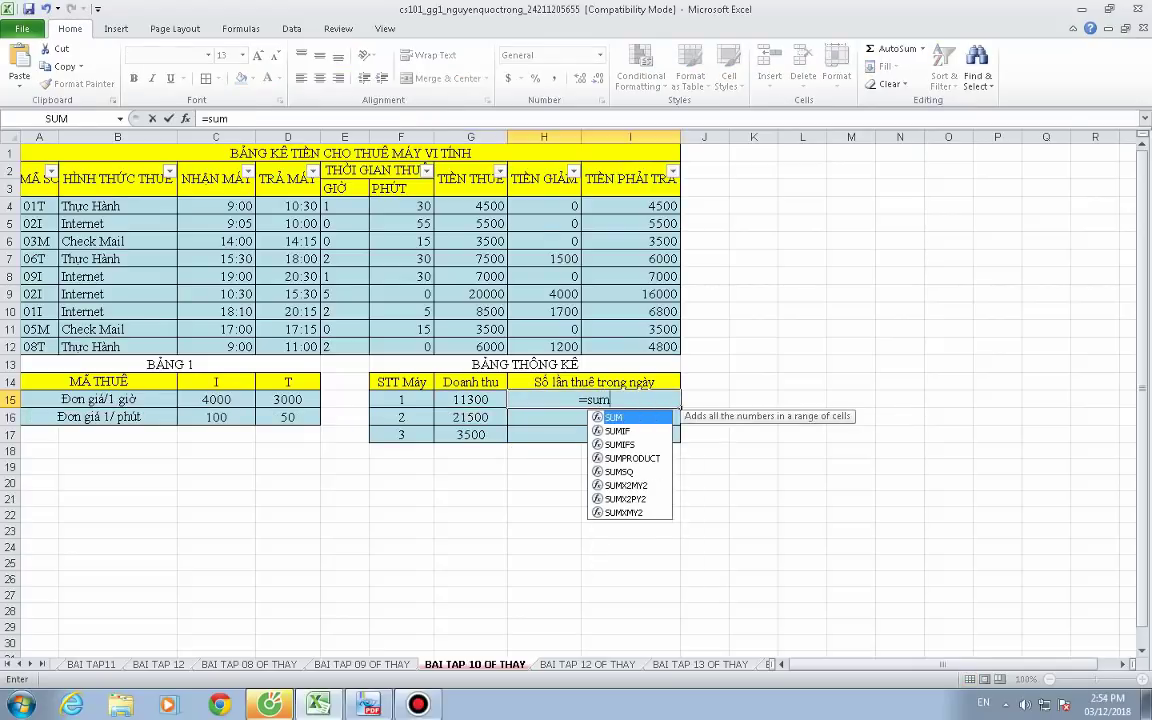
{"action": "type", "text": "if"}
{"action": "key", "text": "Tab"}
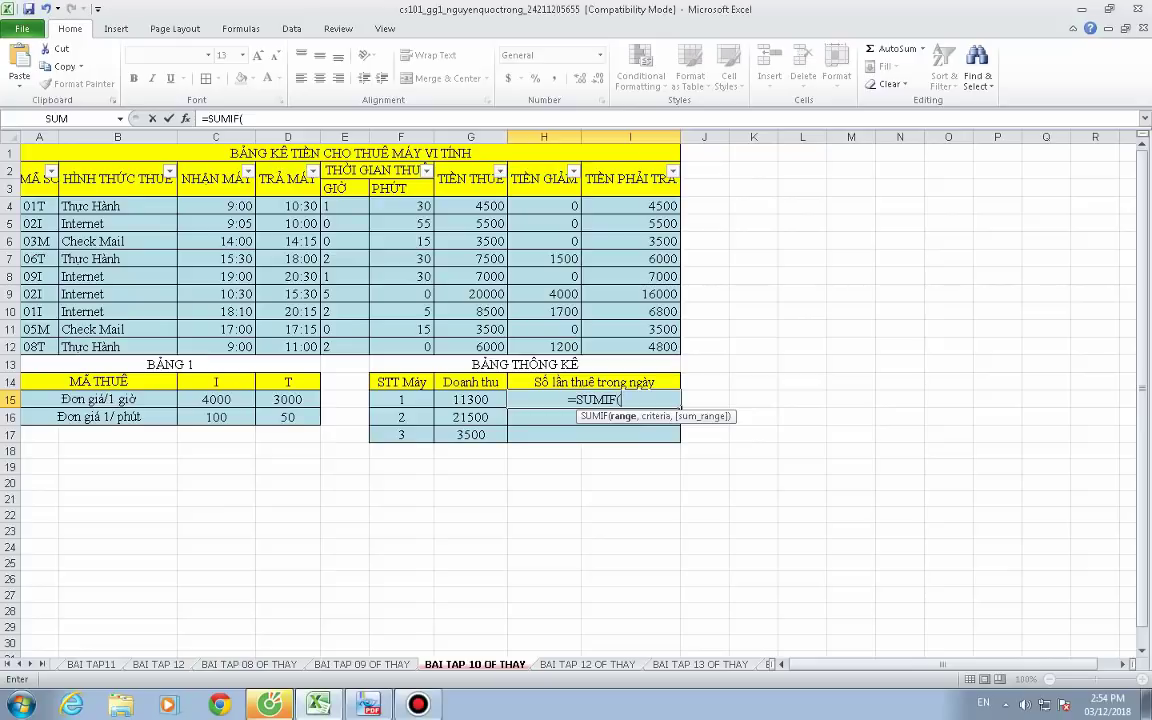
{"action": "mouse_move", "coordinate": [40, 206]}
{"action": "left_mouse_down"}
{"action": "mouse_move", "coordinate": [660, 363]}
{"action": "mouse_move", "coordinate": [665, 348]}
{"action": "left_mouse_up"}
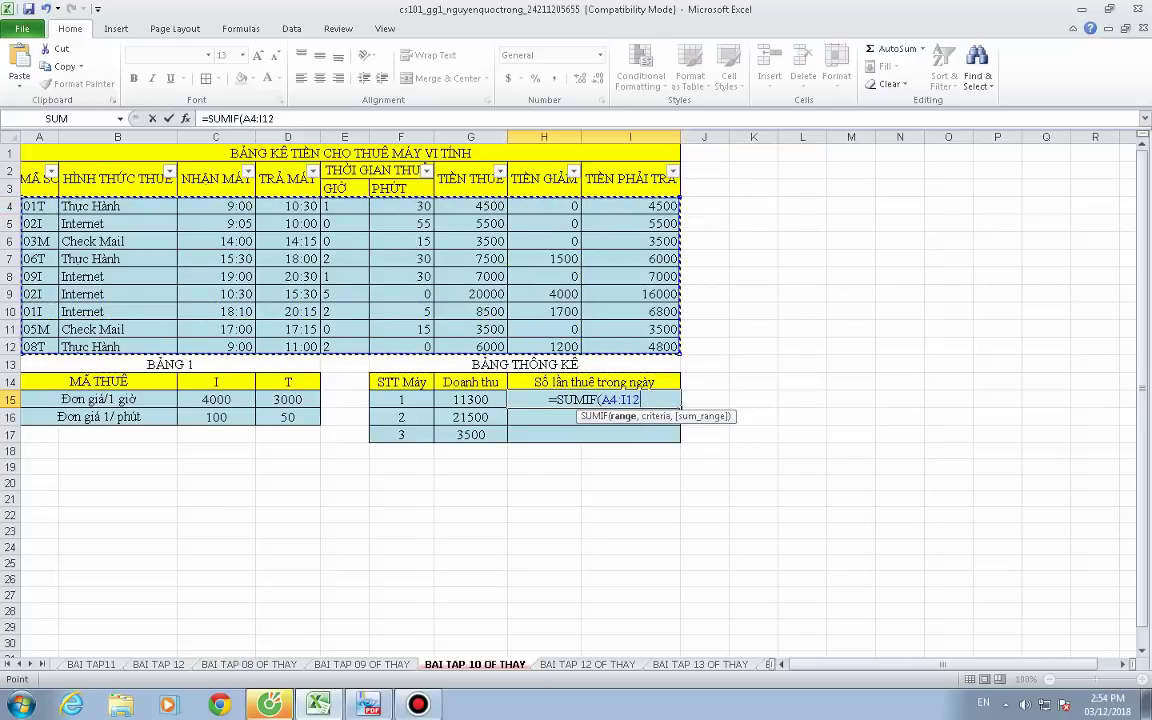
{"action": "key", "text": "F4"}
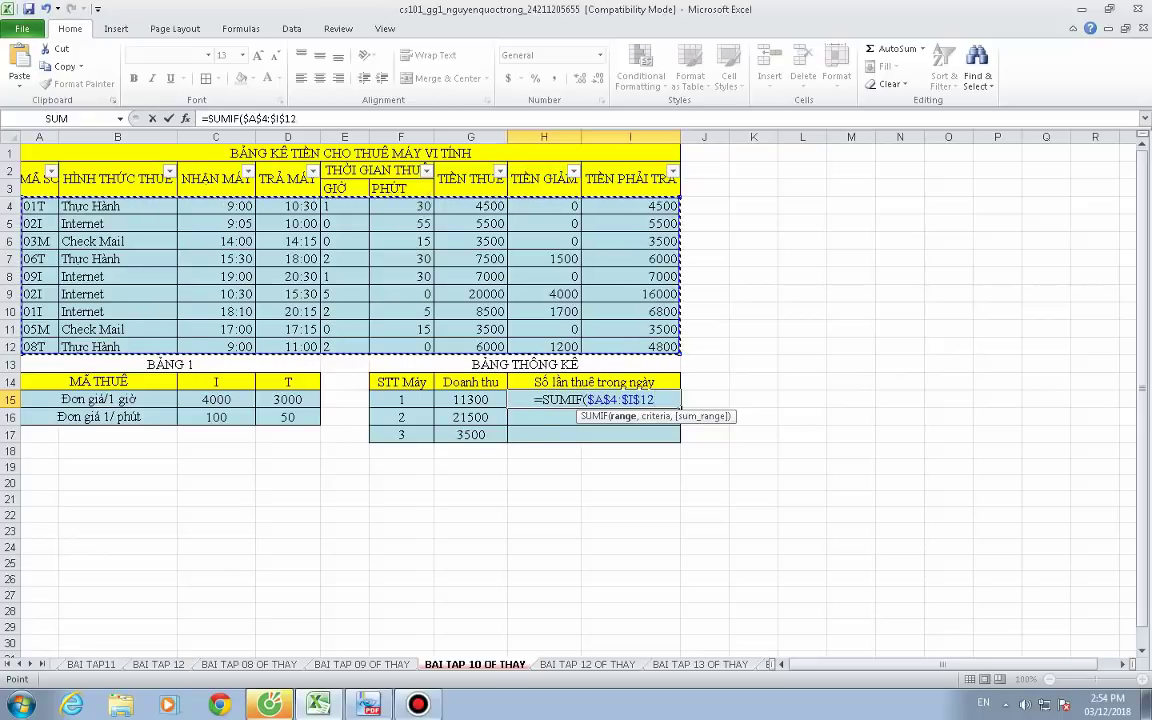
{"action": "type", "text": ",\""}
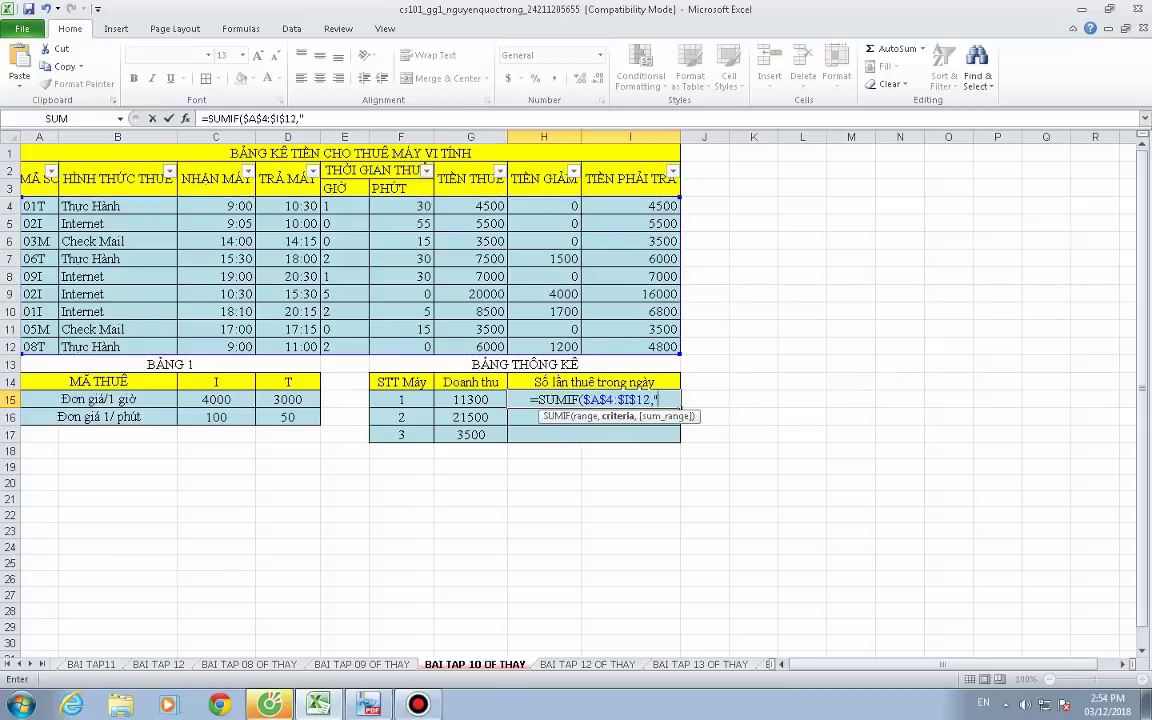
{"action": "left_click", "coordinate": [418, 705]}
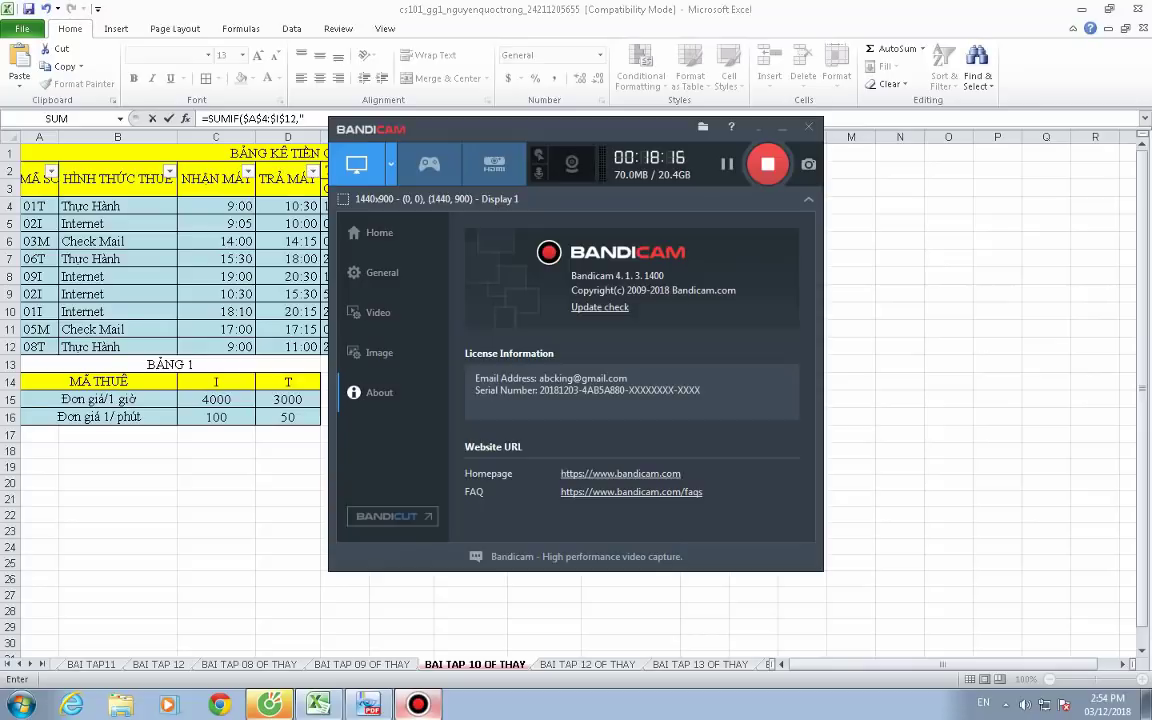